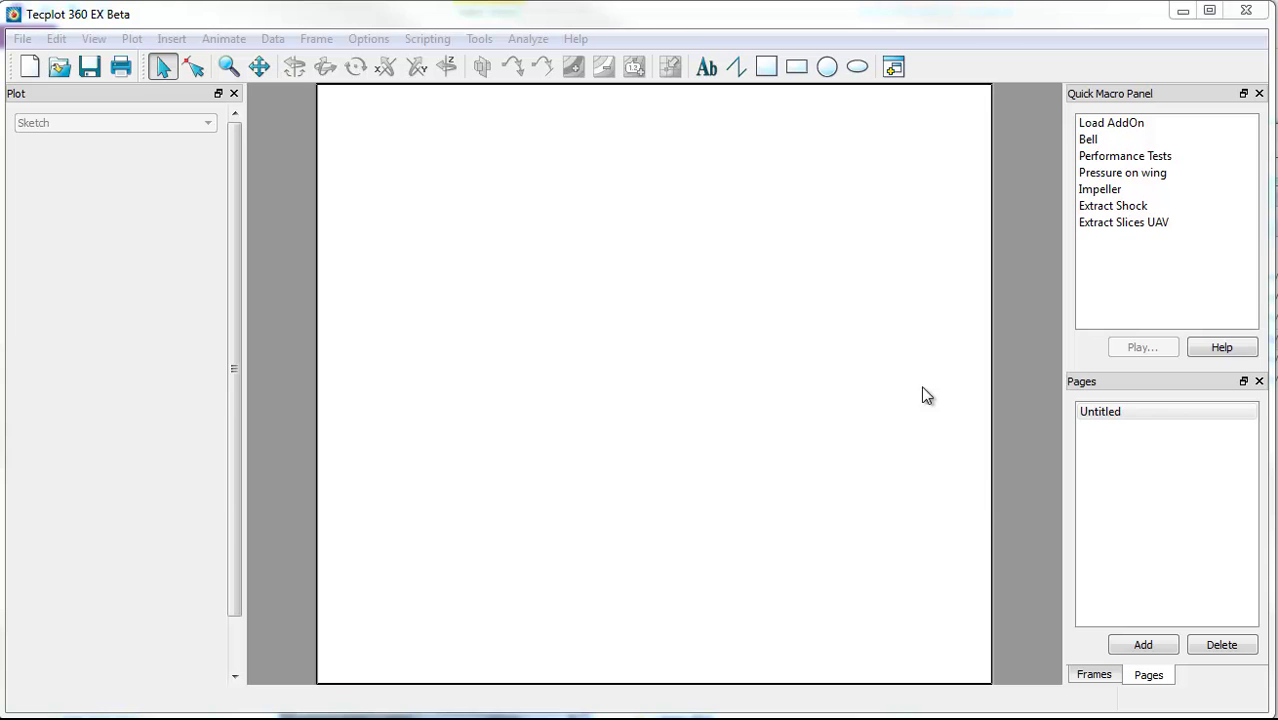
click(57, 68)
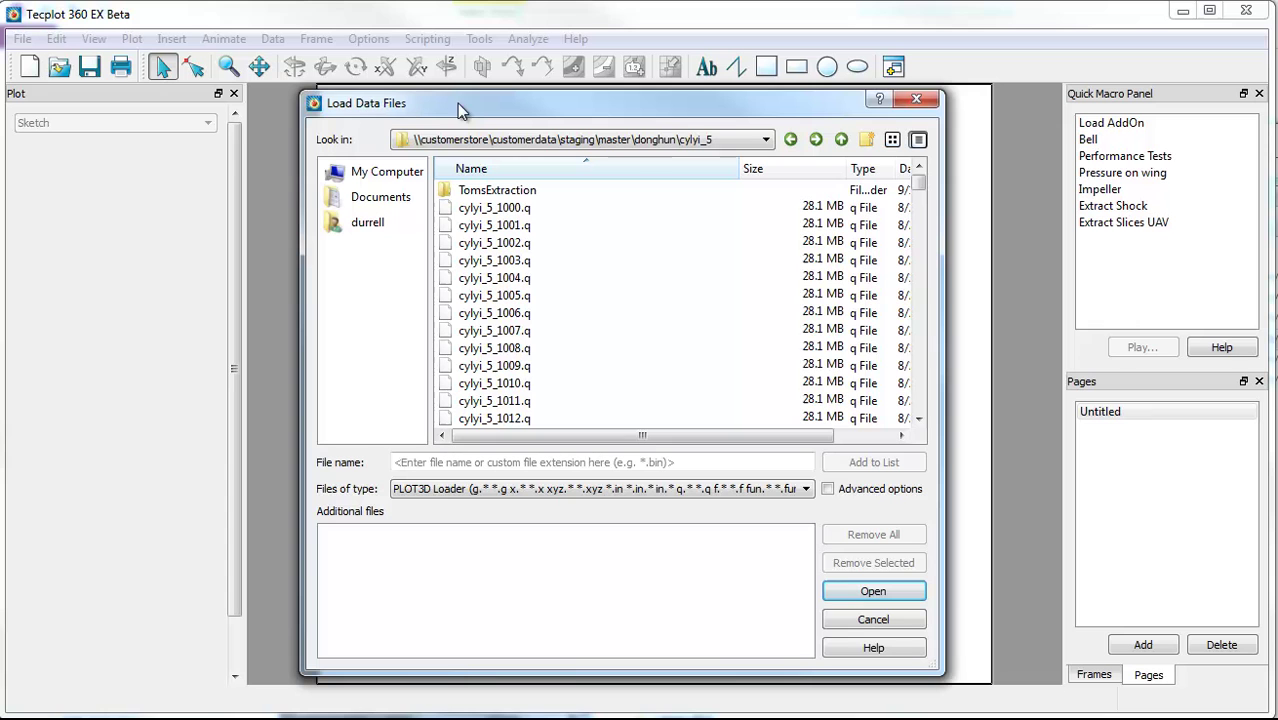
click(653, 486)
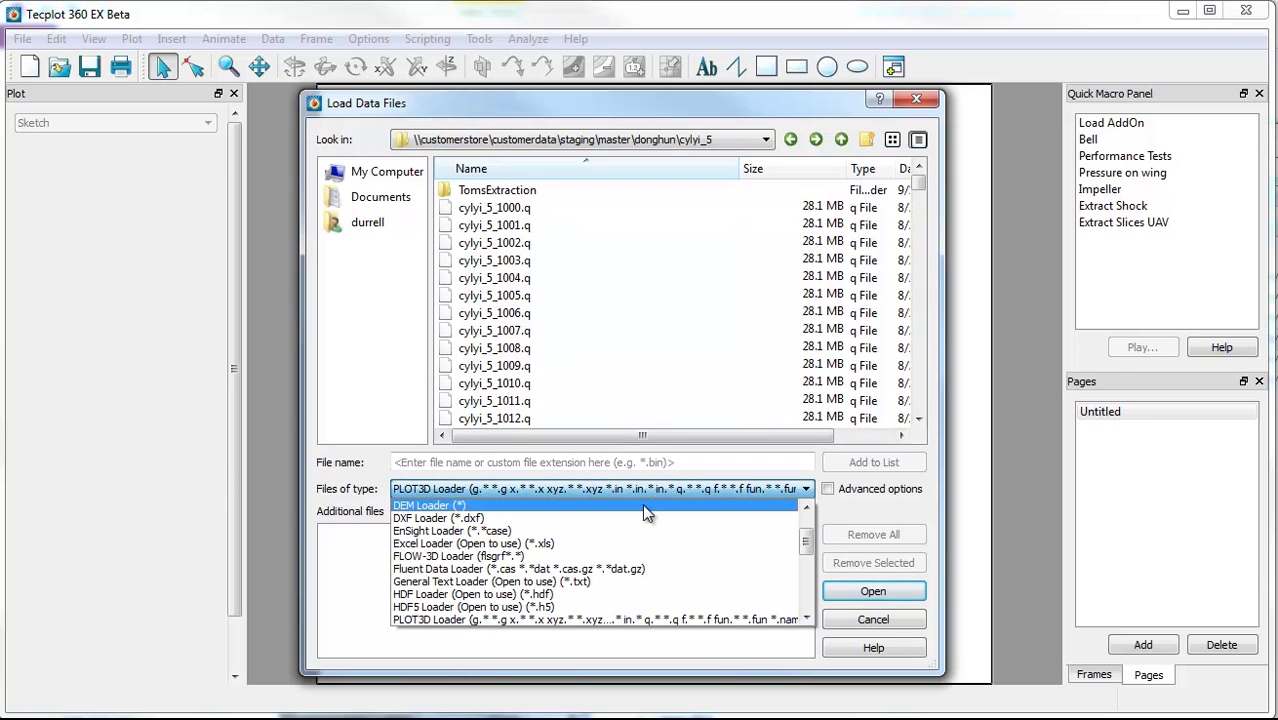
scroll(640, 512, up, 2)
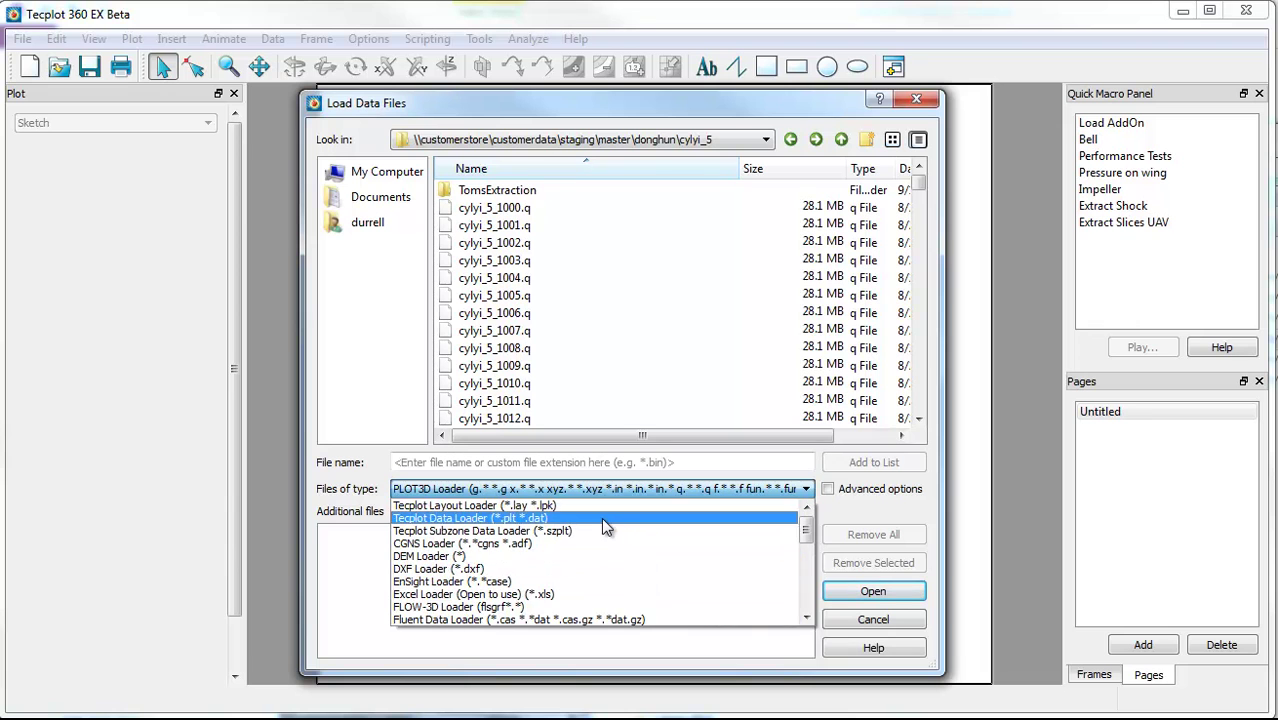
scroll(604, 514, down, 3)
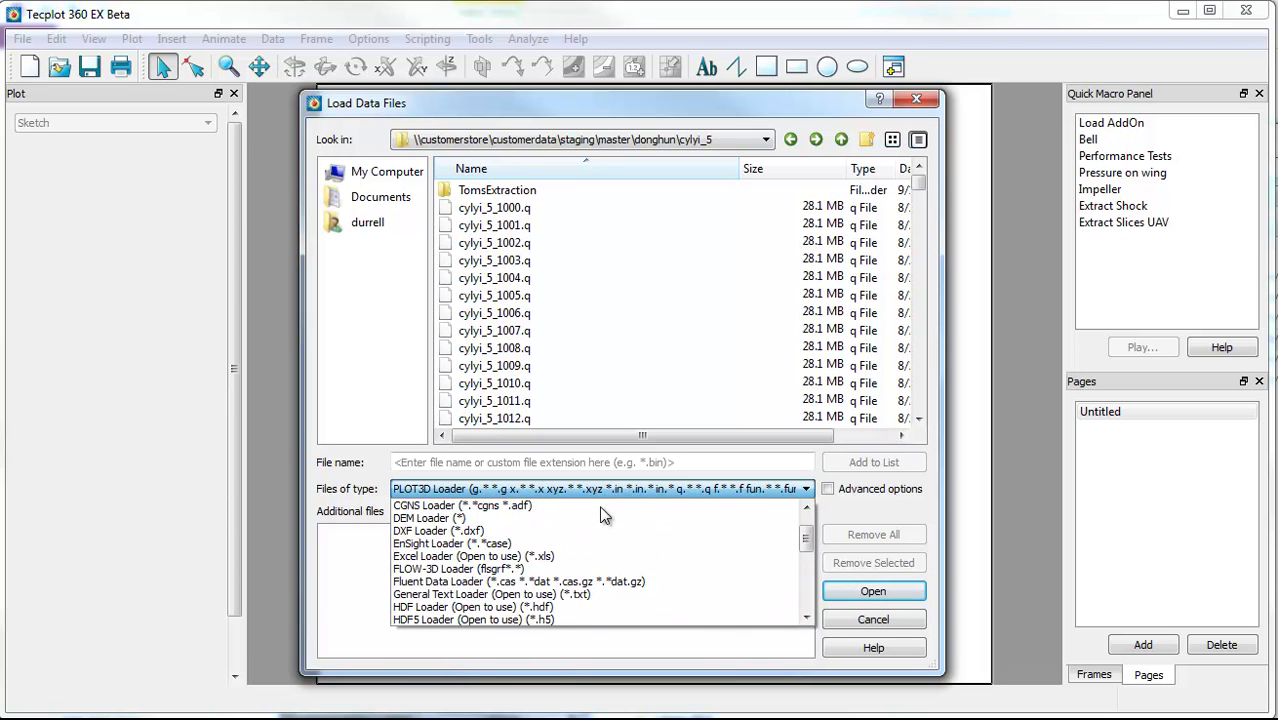
click(611, 555)
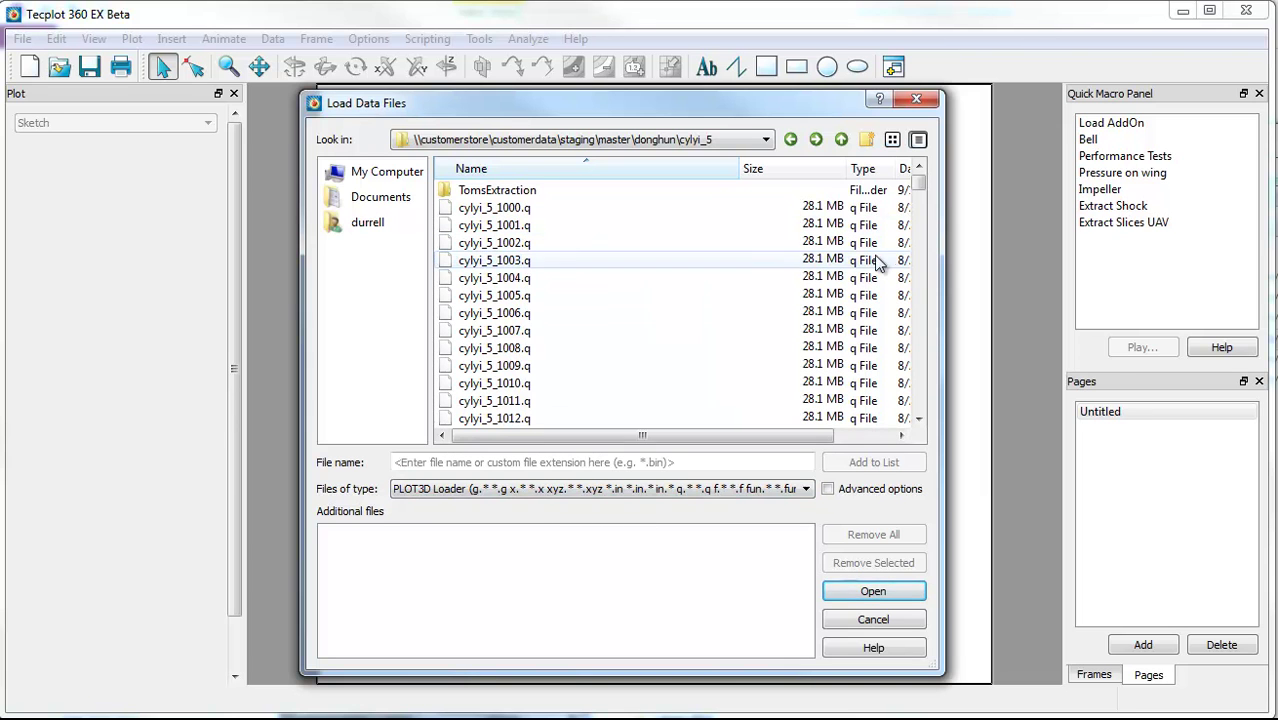
click(866, 494)
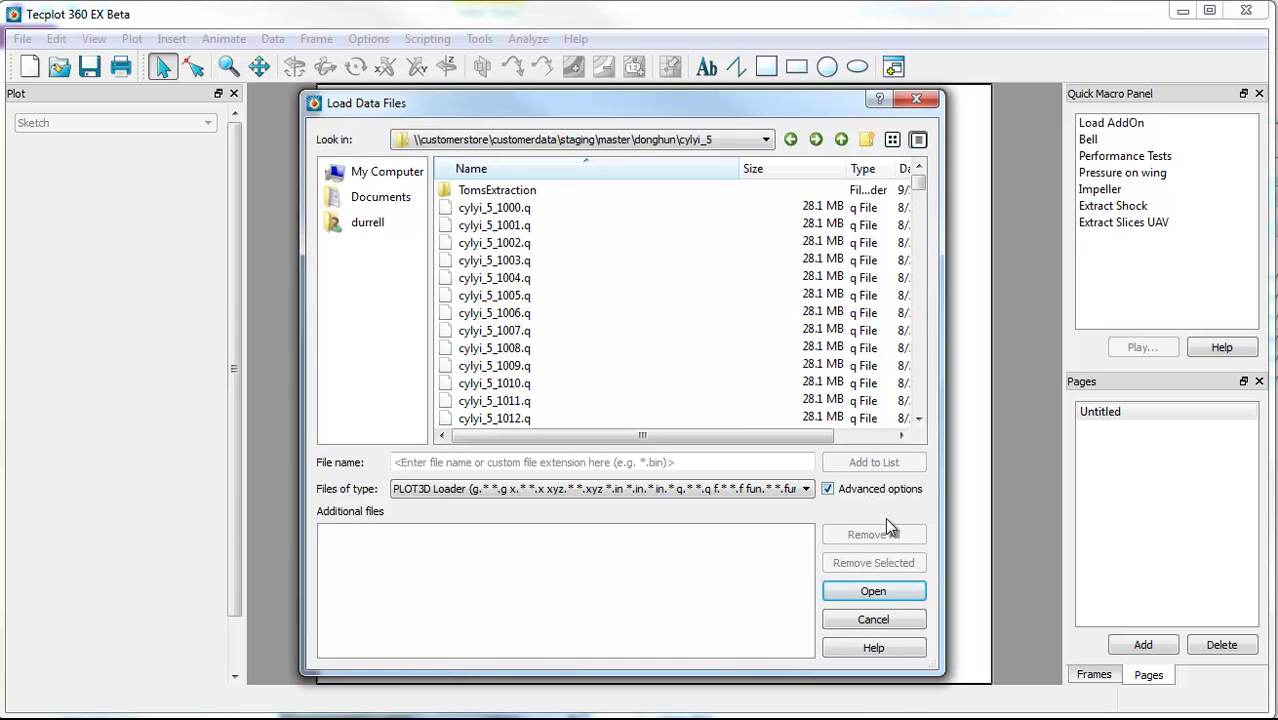
click(873, 591)
click(406, 154)
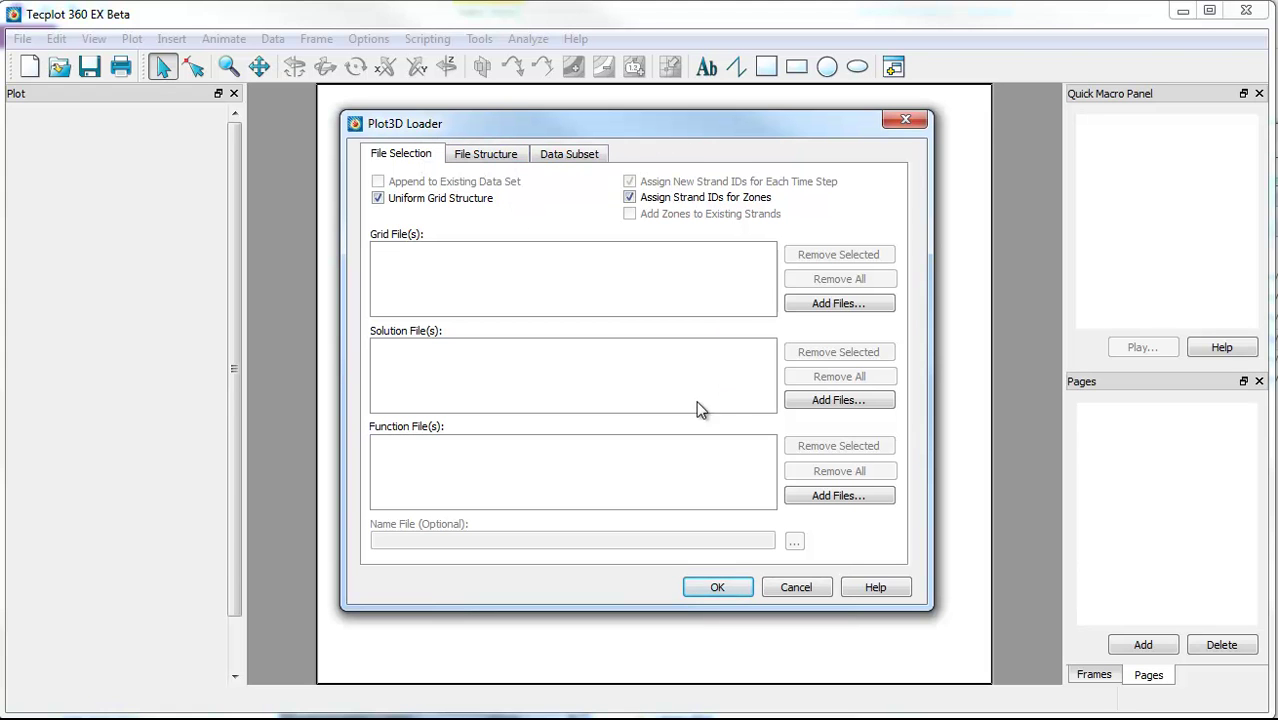
click(786, 590)
Step: Add the solution files cylyi_5_1000.q through cylyi_5_1026.q to the load list
click(59, 67)
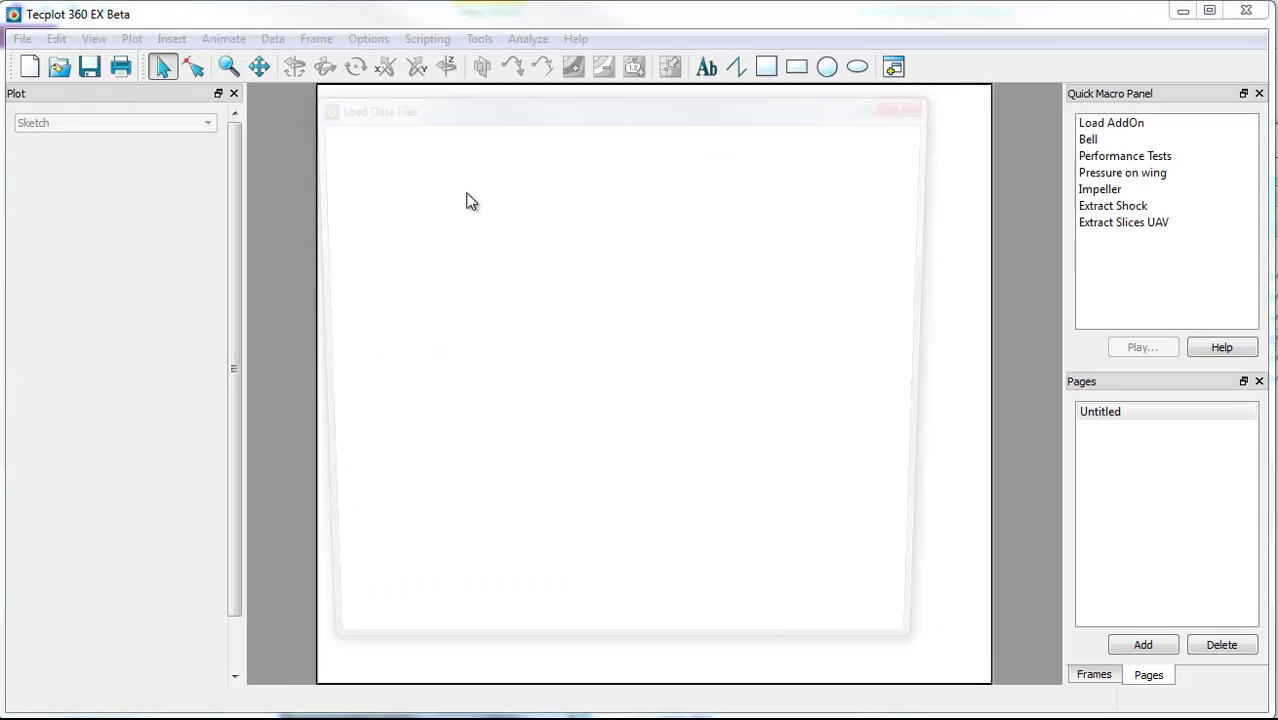
click(586, 208)
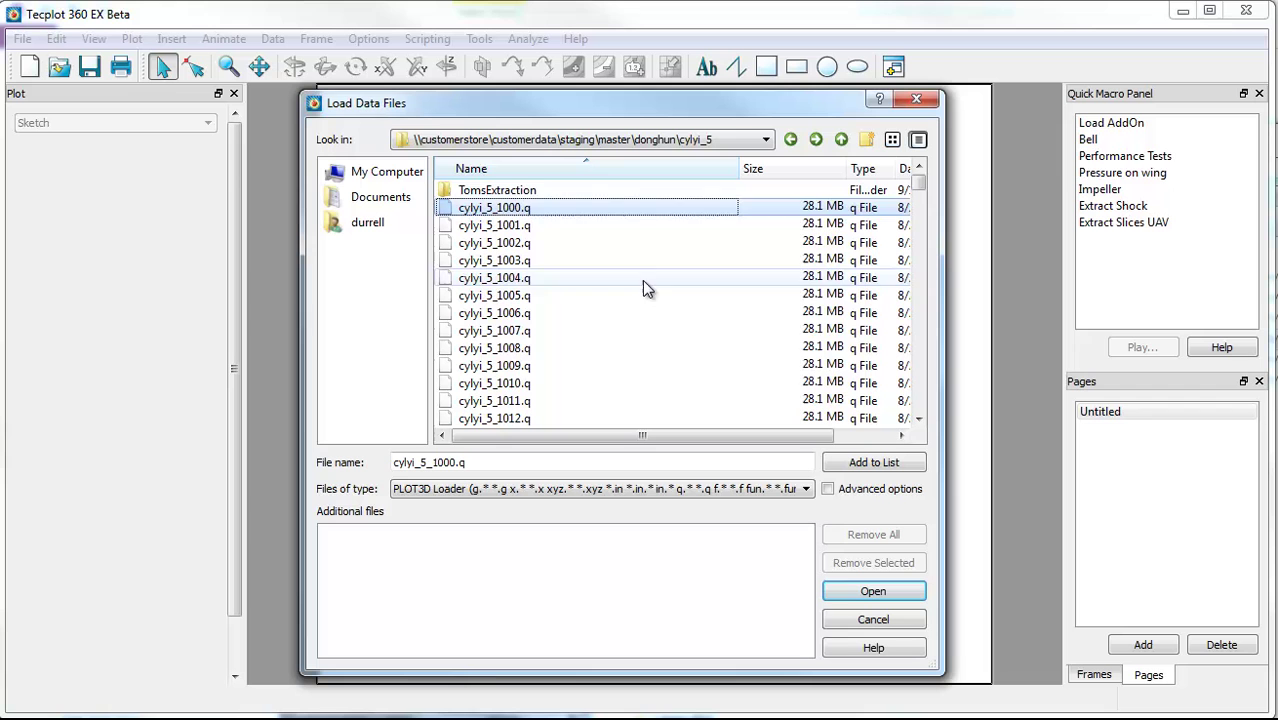
scroll(650, 300, down, 6)
shift+click(569, 347)
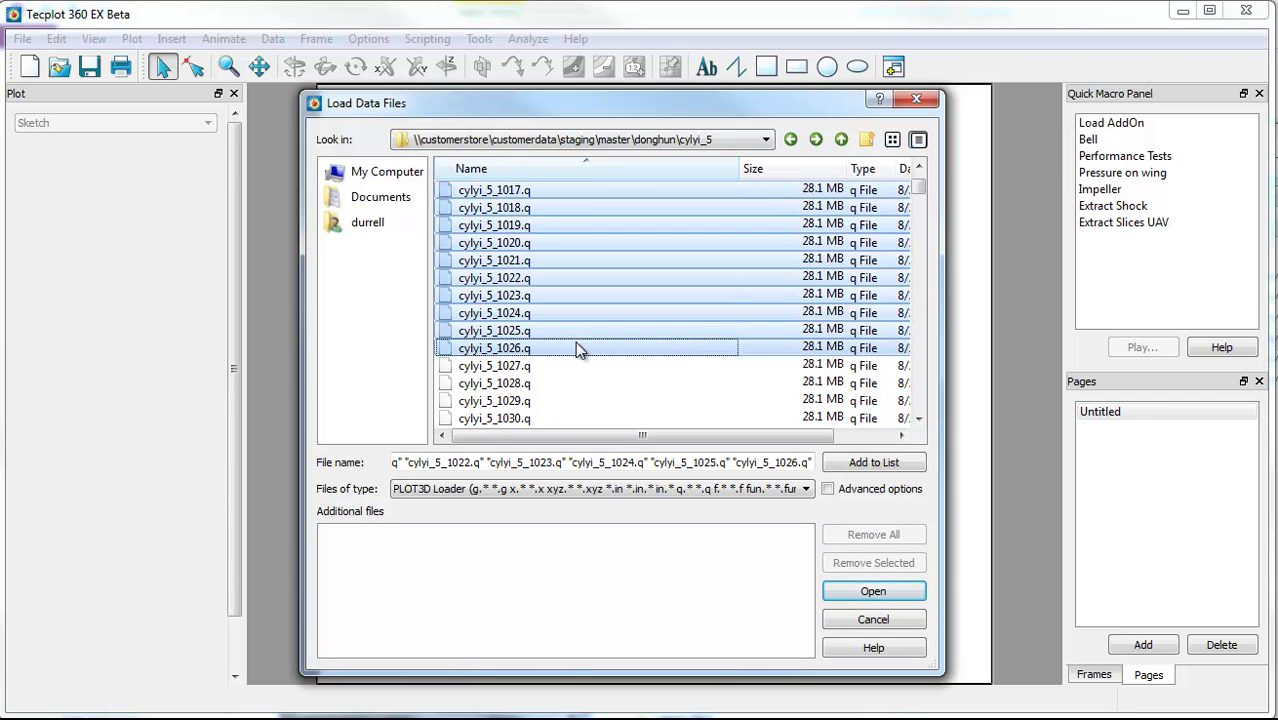
click(885, 463)
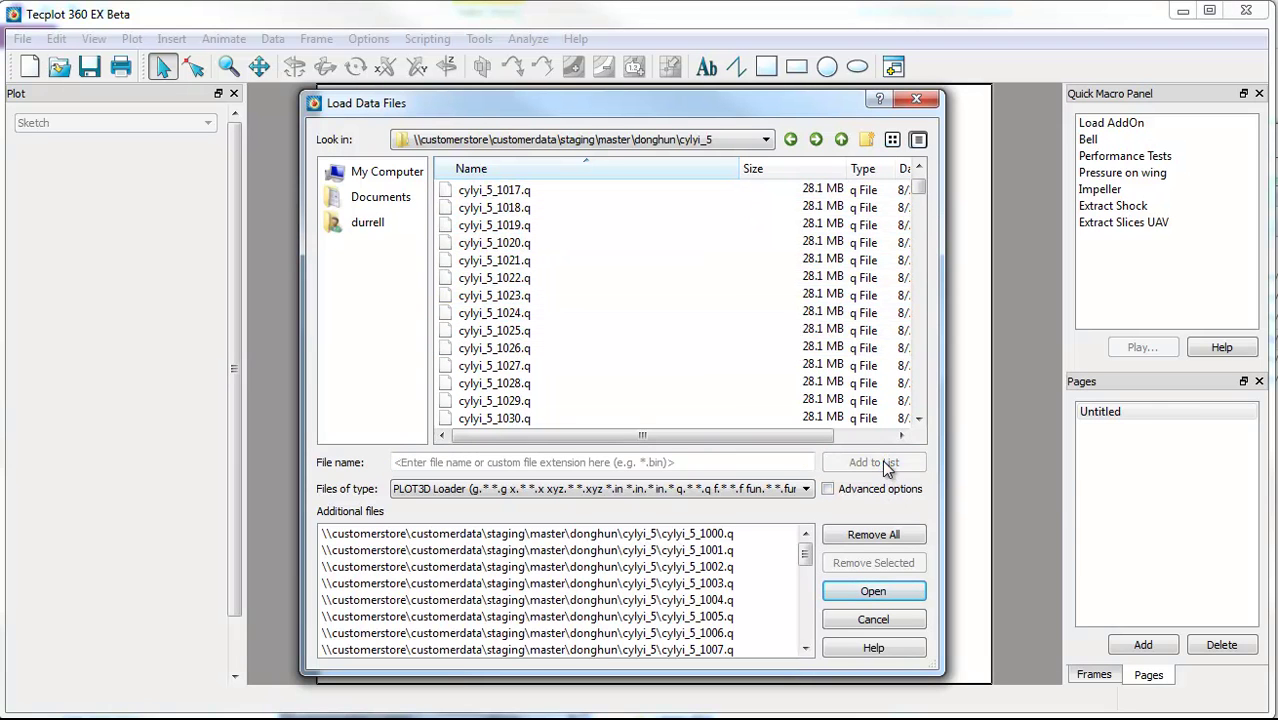
Step: Add the grid_uf.xyz grid file to the list and load all the files together
drag(790, 535, 790, 600)
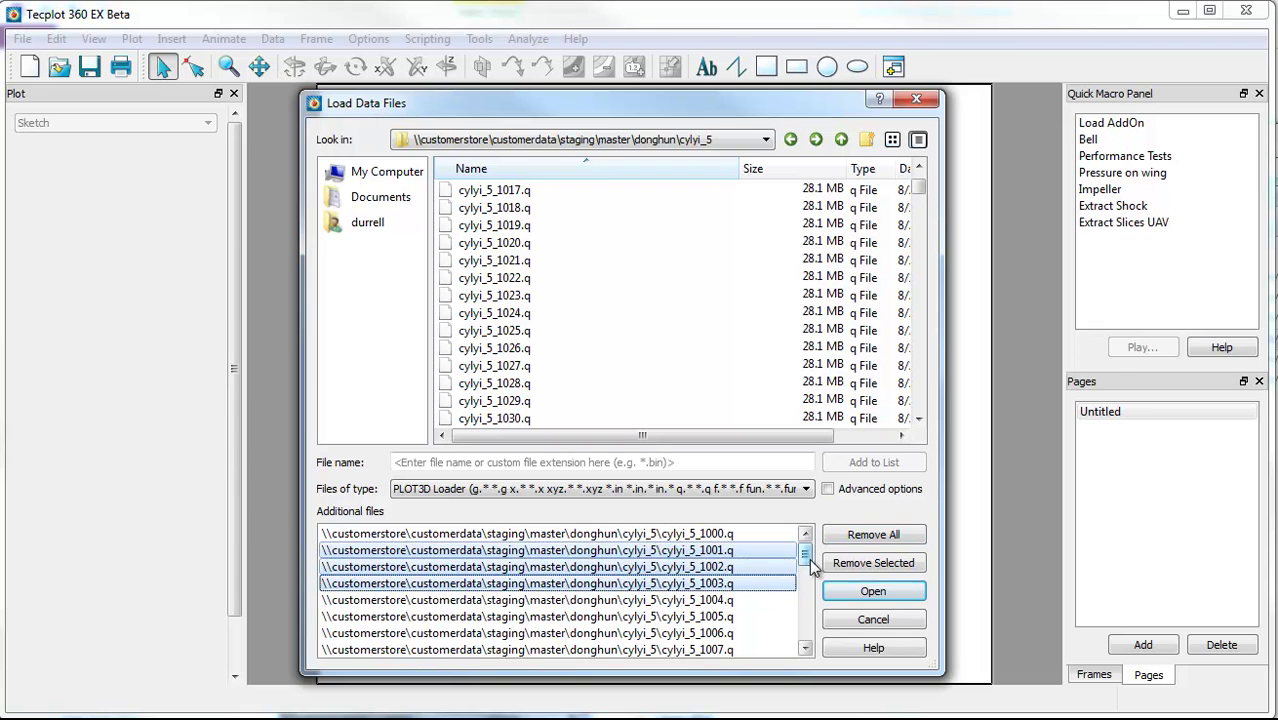
mouse_move(805, 555)
mouse_down()
mouse_move(800, 614)
mouse_move(806, 560)
mouse_up()
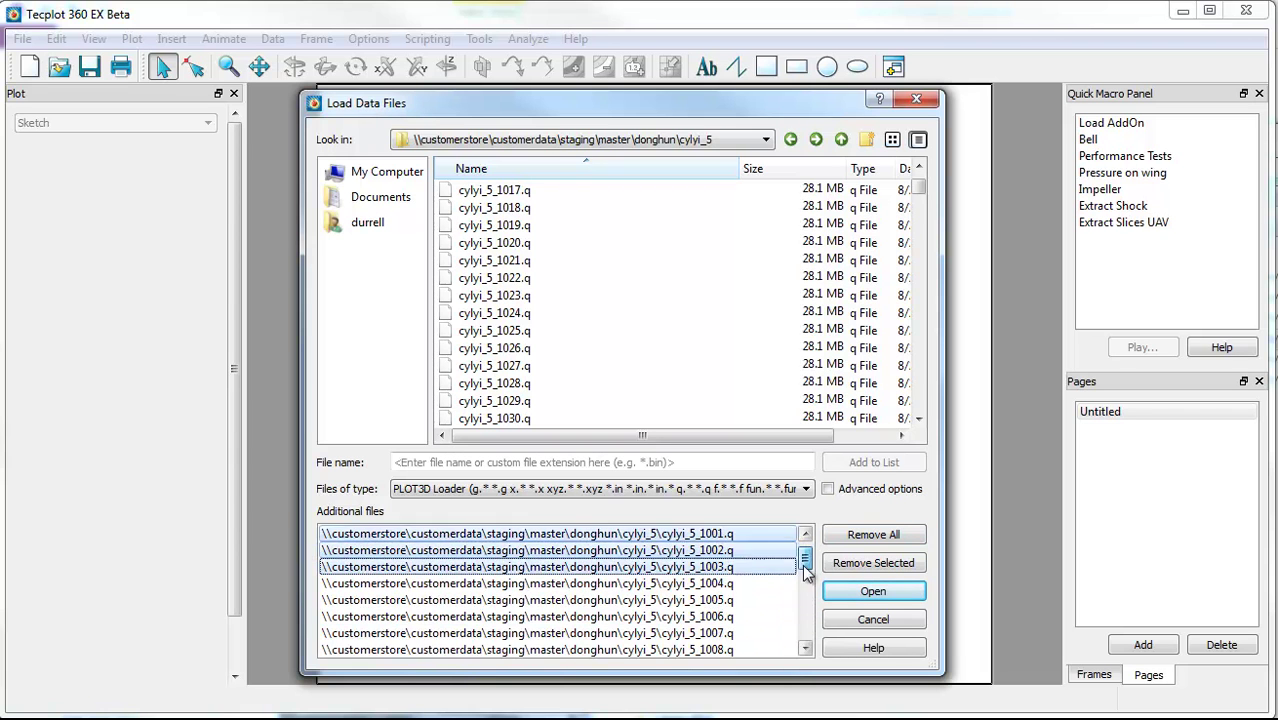
click(918, 192)
drag(920, 196, 893, 442)
click(531, 418)
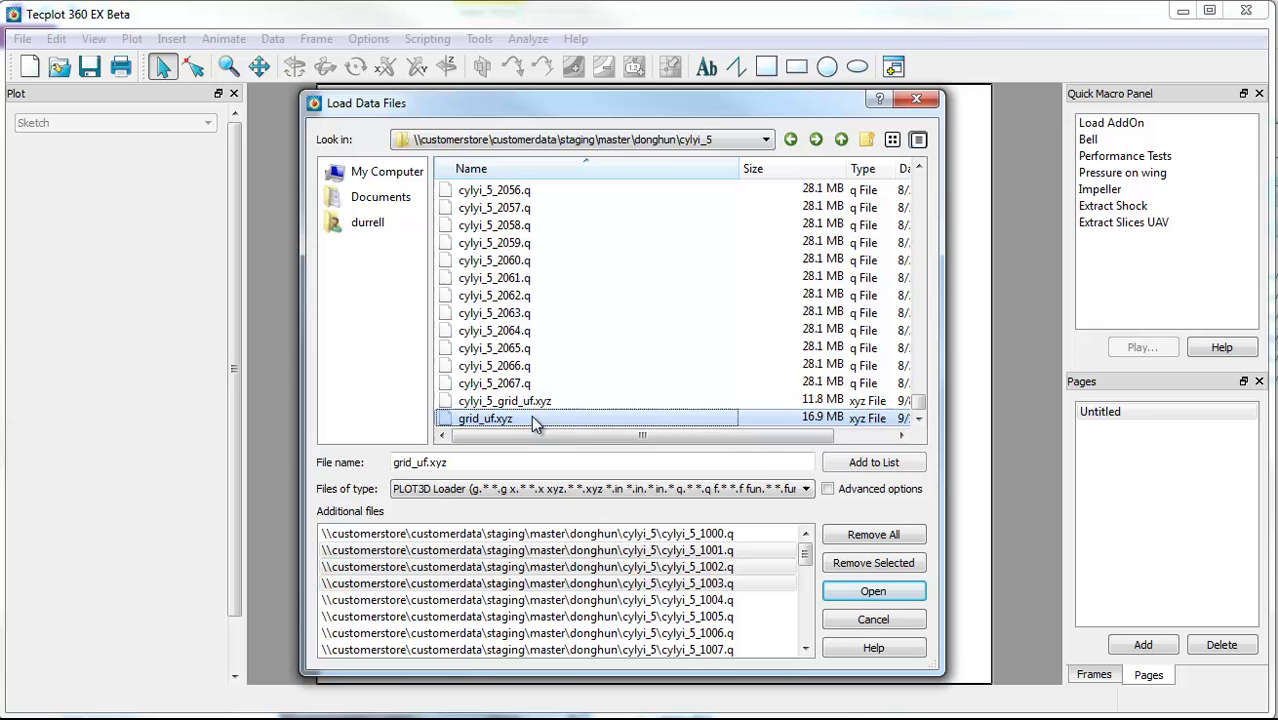
click(878, 461)
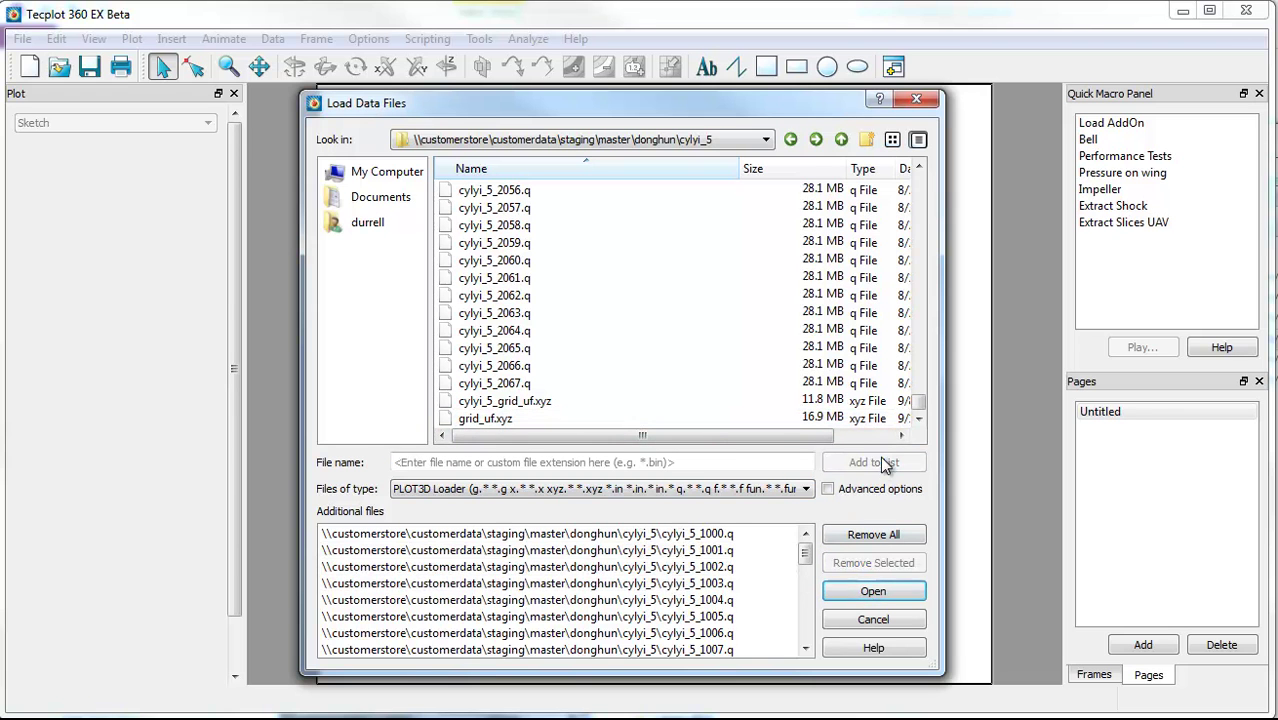
click(873, 592)
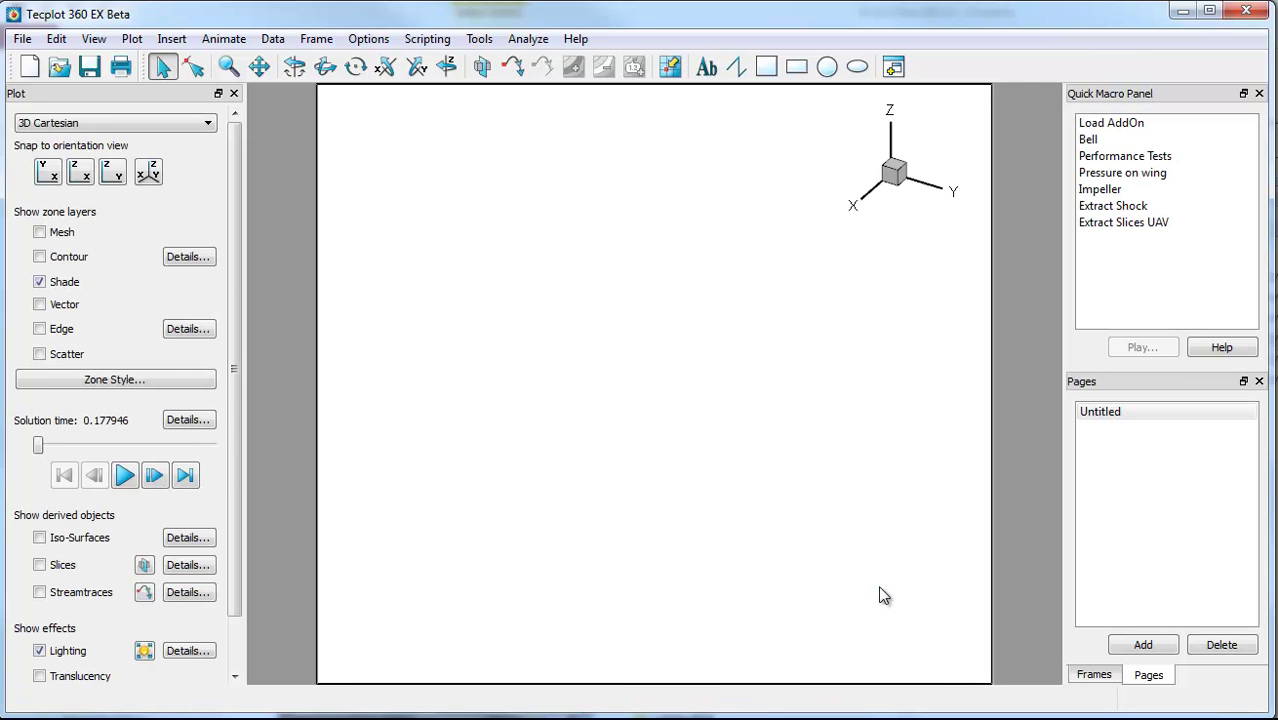
Step: Show bounding boxes for volume zones with no style and rotate the 3D view using them
click(424, 39)
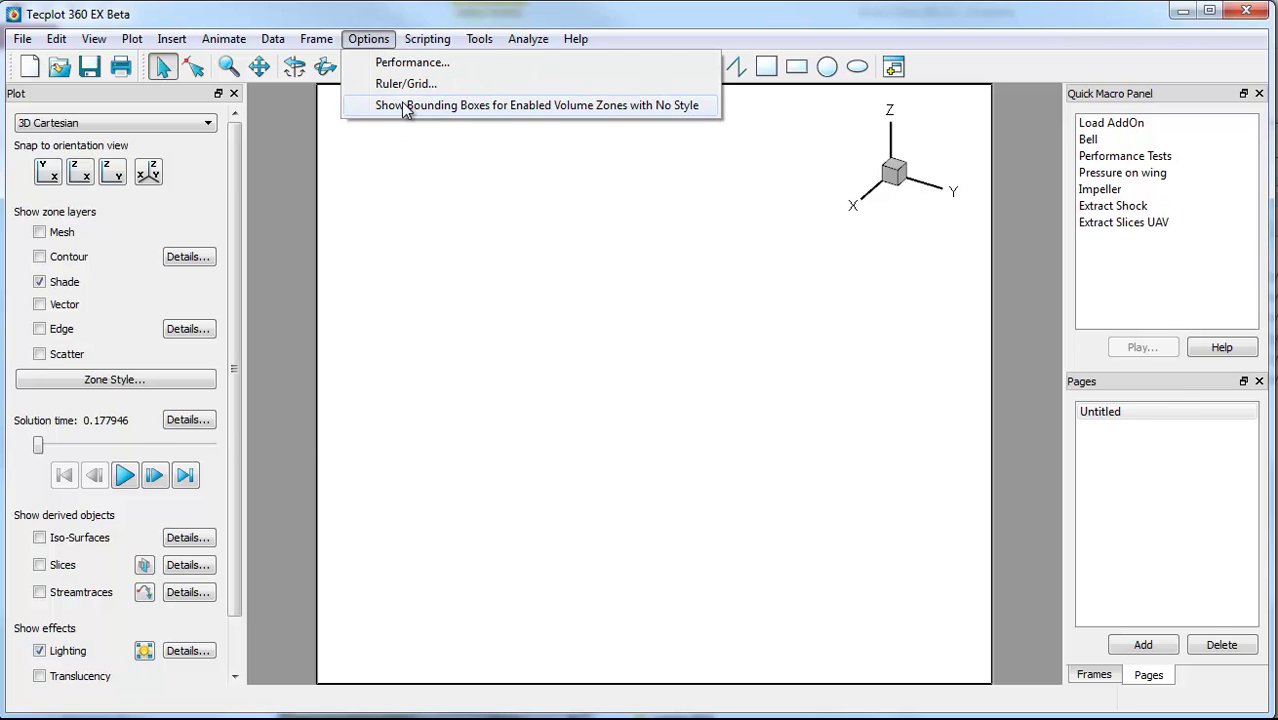
click(410, 105)
middle_drag(764, 423, 688, 374)
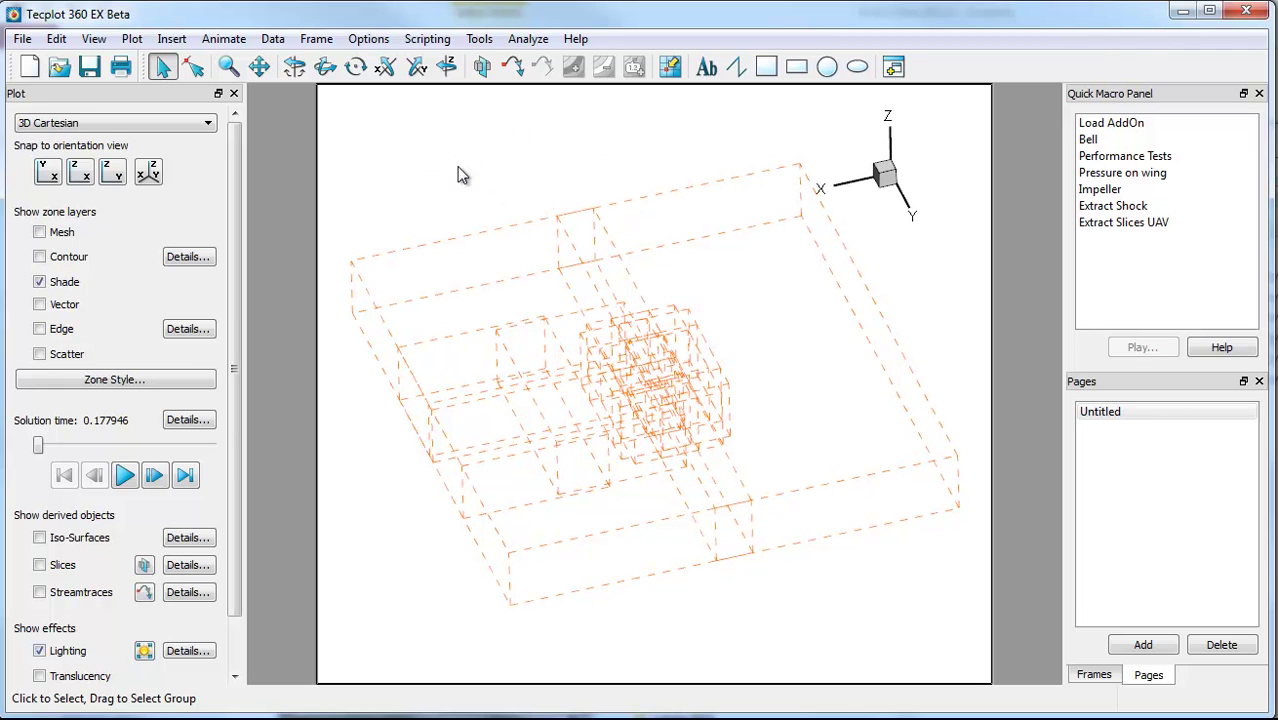
click(352, 45)
Step: Turn the bounding boxes off and set all 13 zones to plot J-Plane surfaces
click(391, 103)
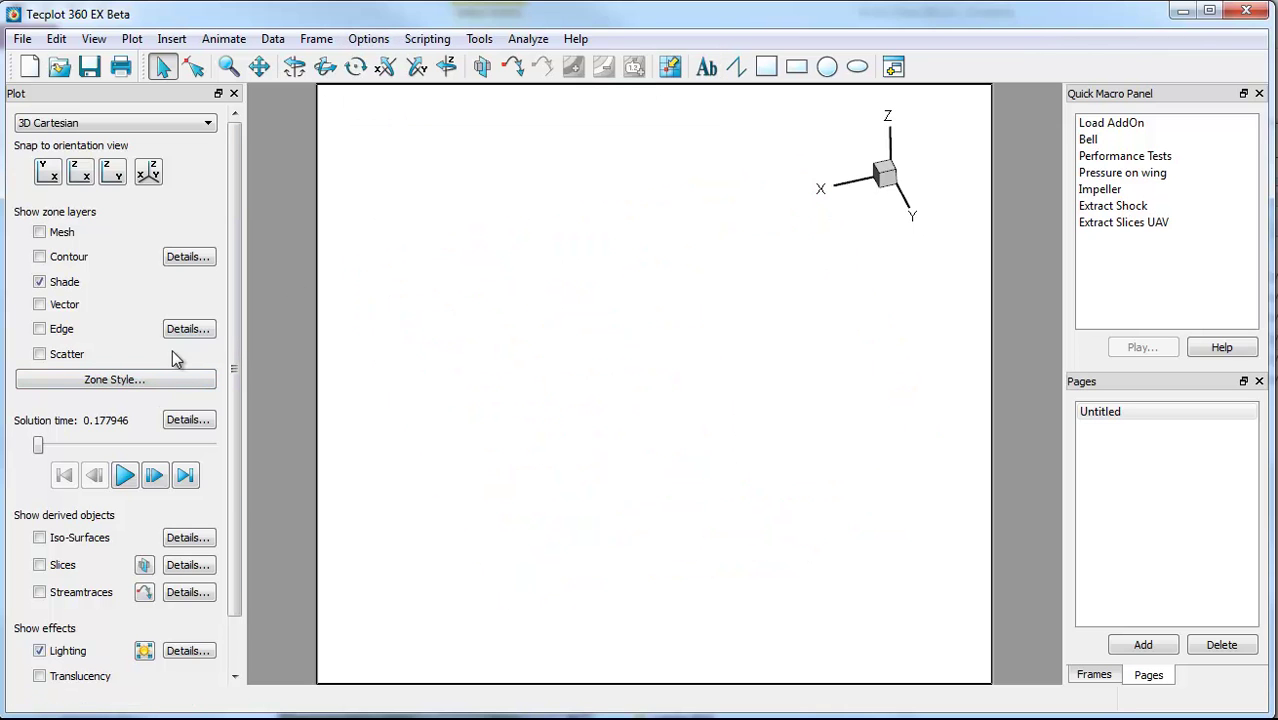
click(157, 381)
drag(535, 341, 550, 552)
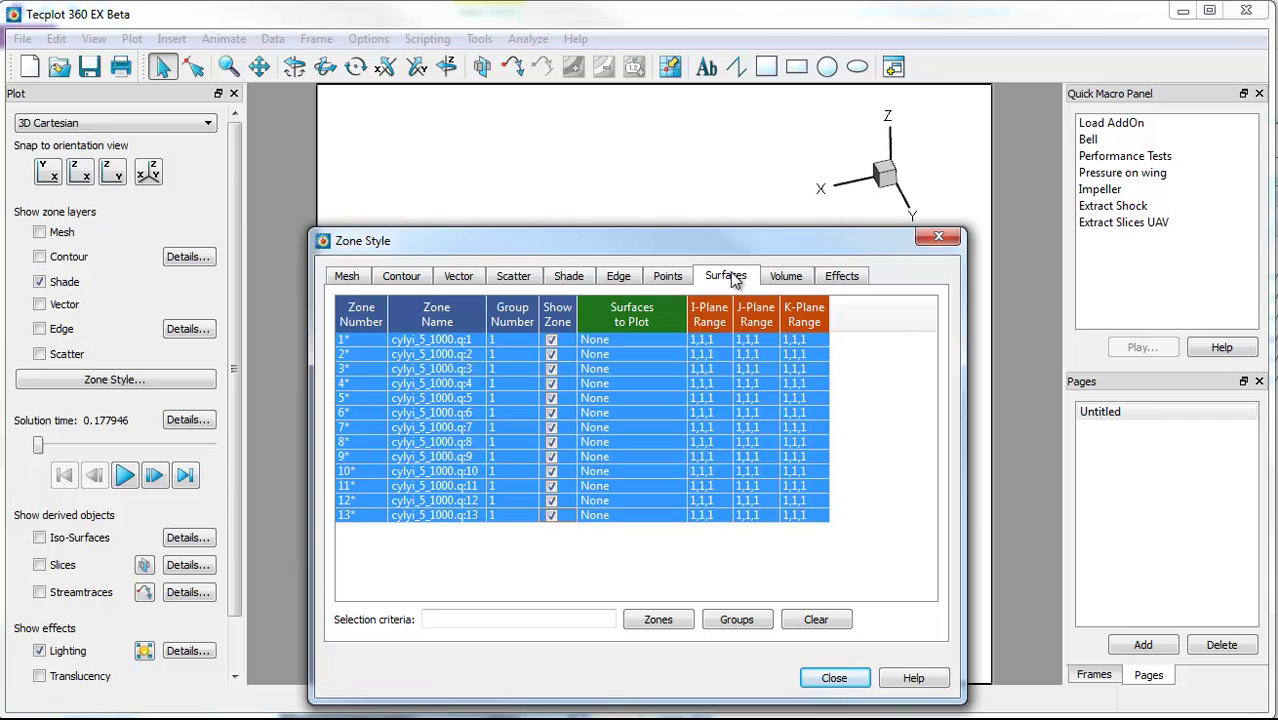
click(595, 346)
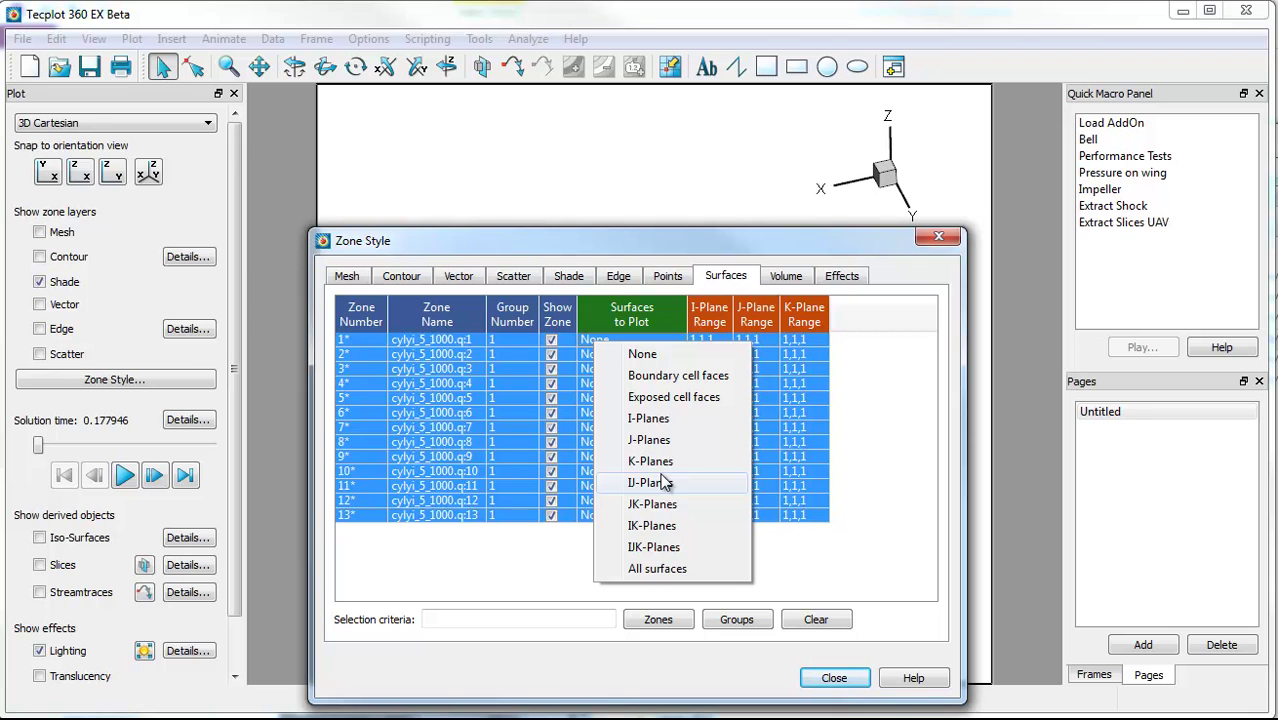
click(665, 440)
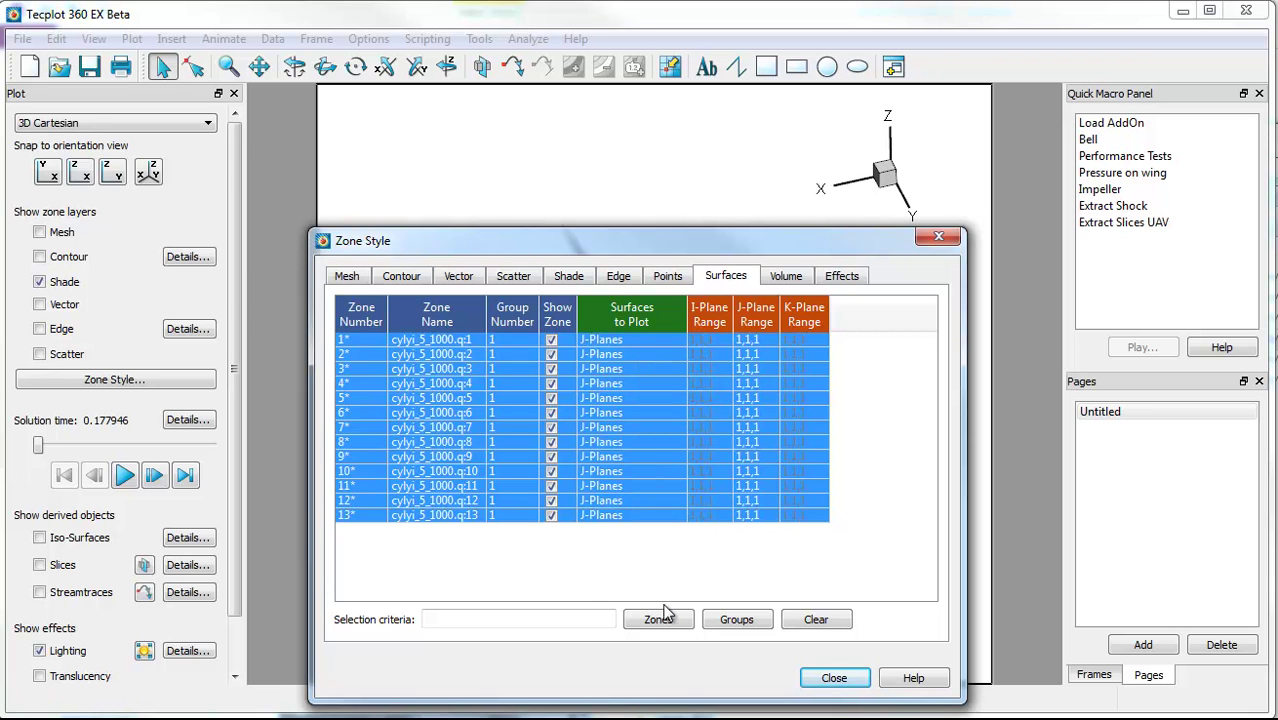
click(834, 678)
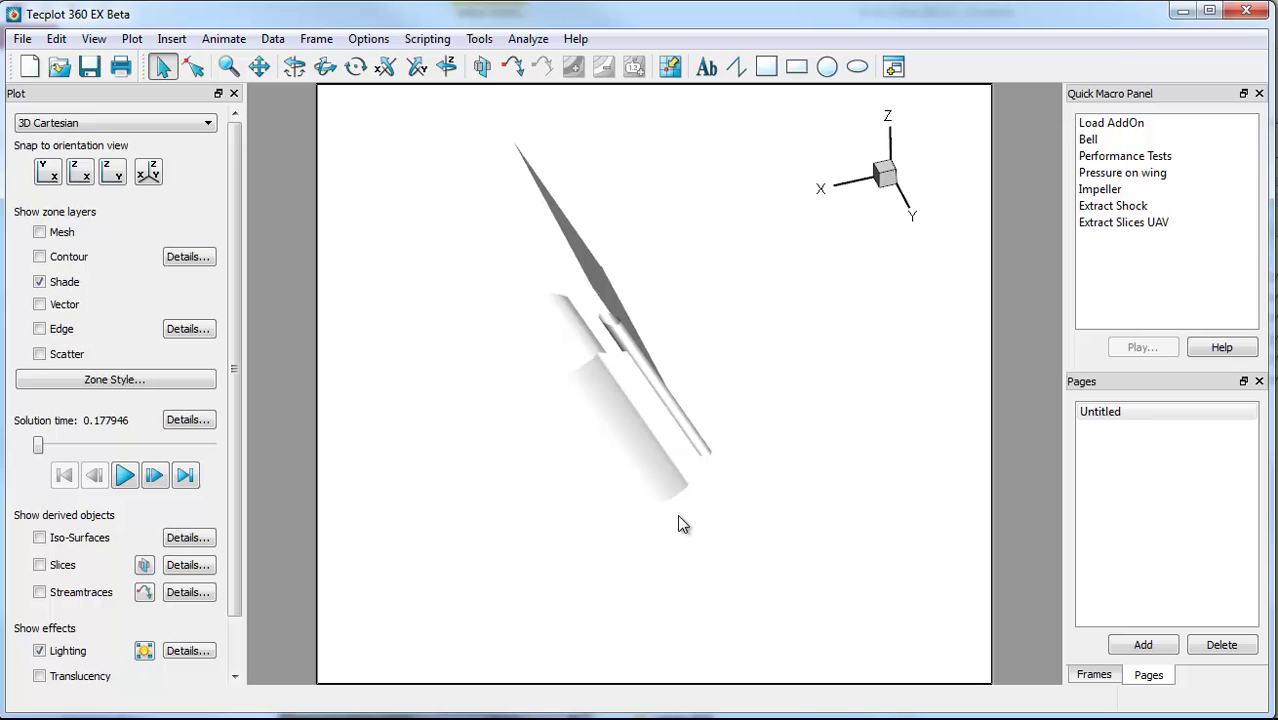
Step: Hide the middle and lower curved surface zones
middle_drag(677, 514, 560, 334)
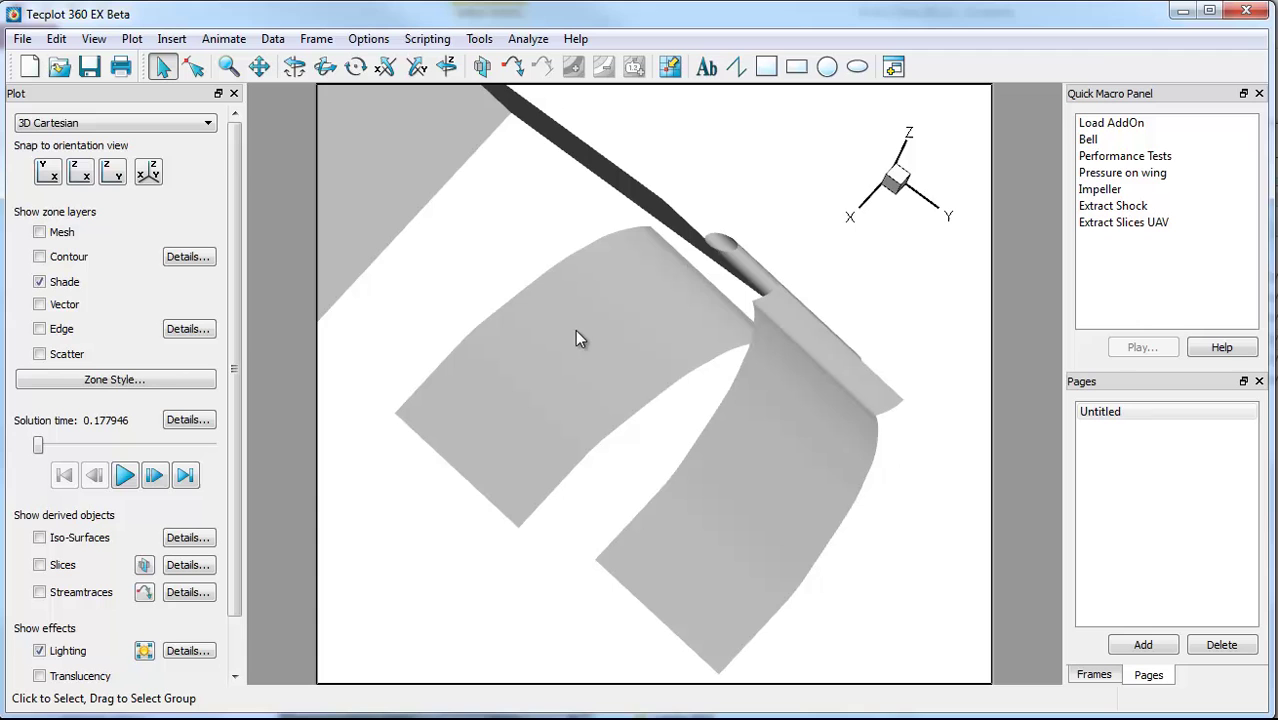
click(594, 328)
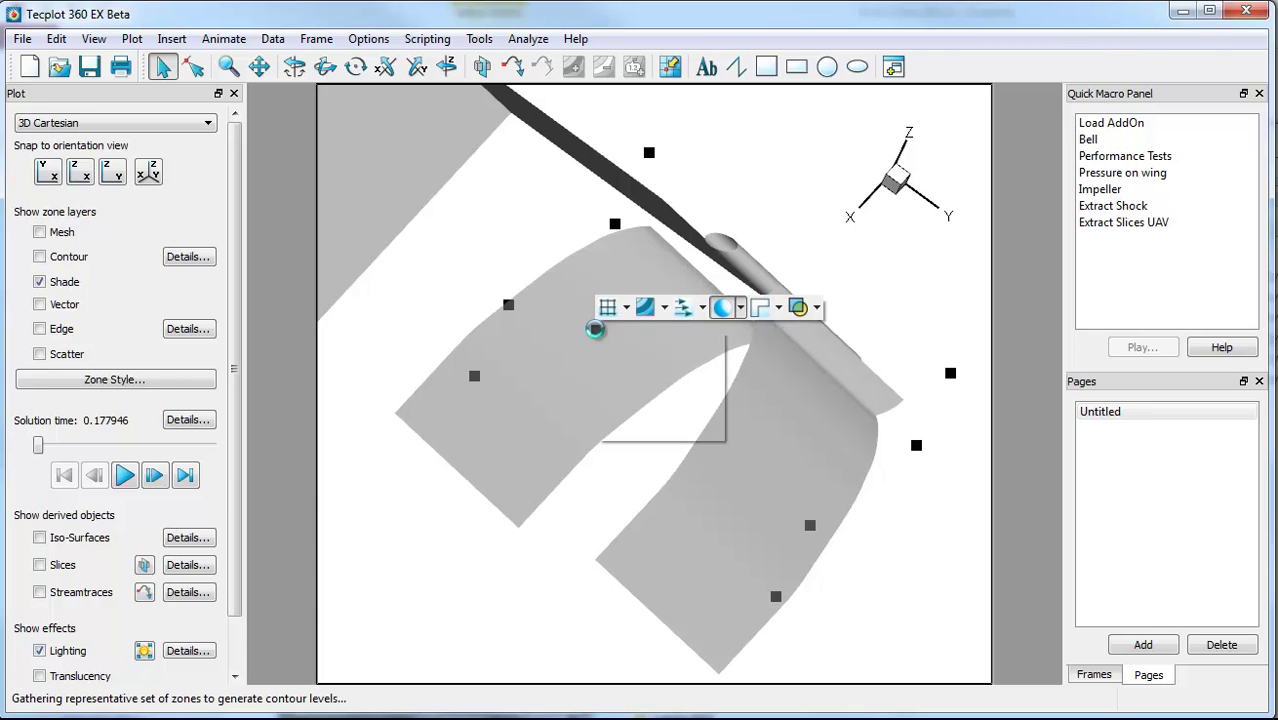
right_click(594, 328)
click(634, 375)
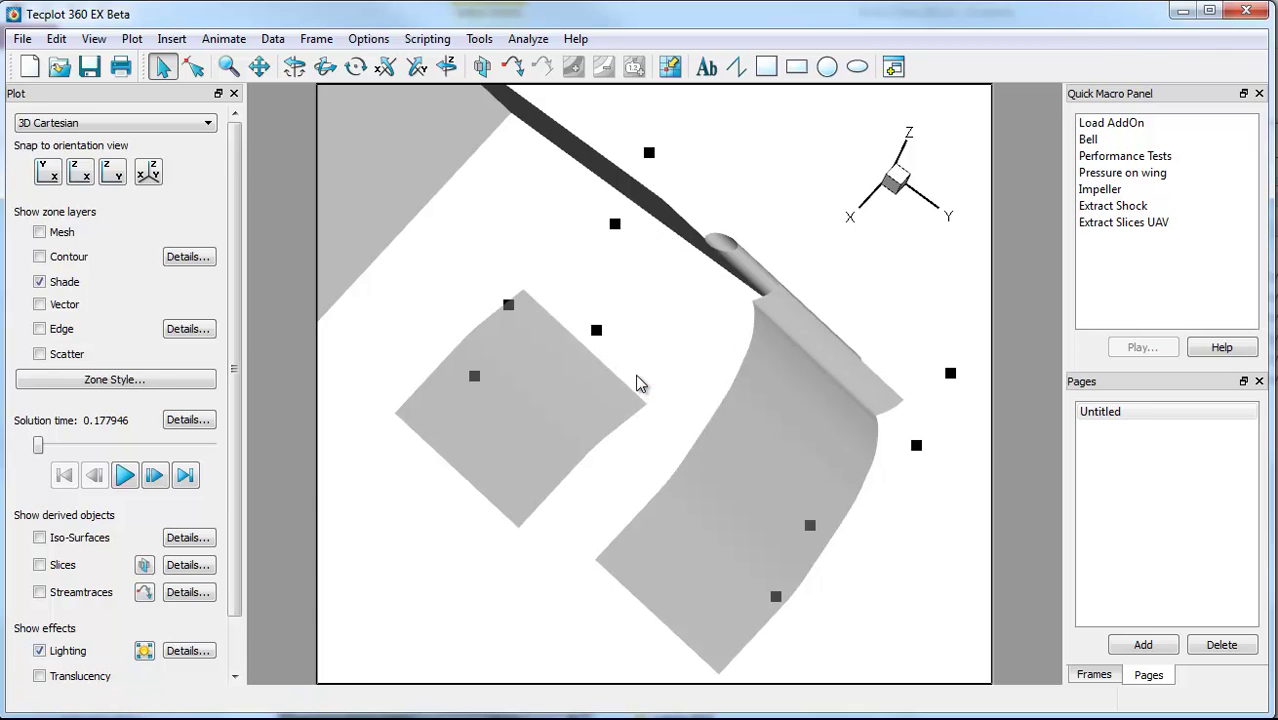
right_click(767, 458)
click(812, 500)
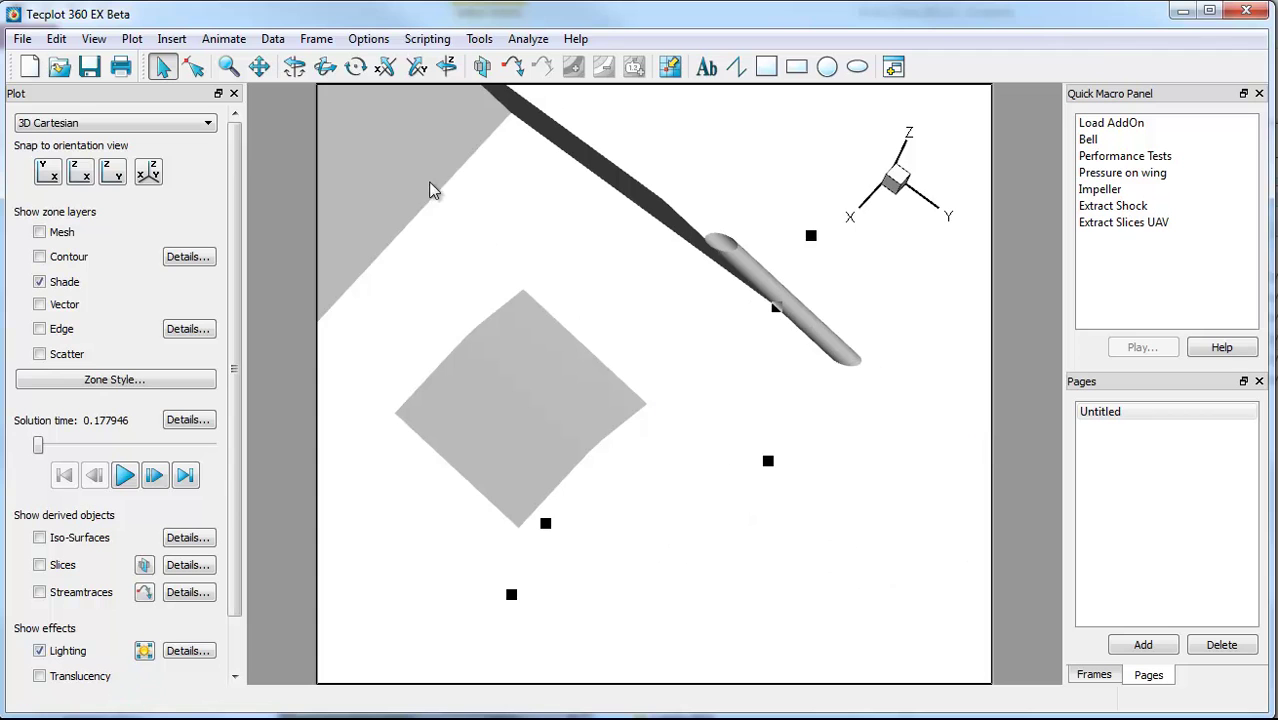
Step: Hide the large top-left grey surface, the dark cylinder zone and the remaining grey surface
right_click(390, 160)
click(437, 202)
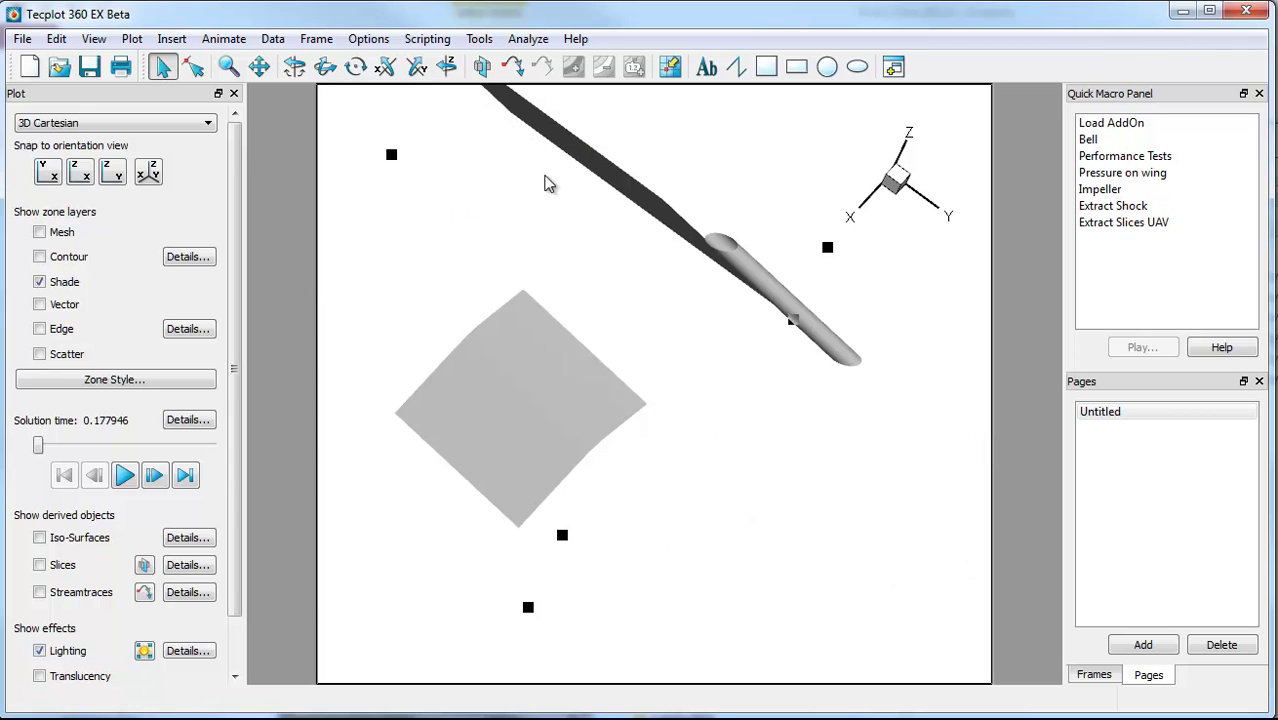
right_click(588, 150)
click(632, 191)
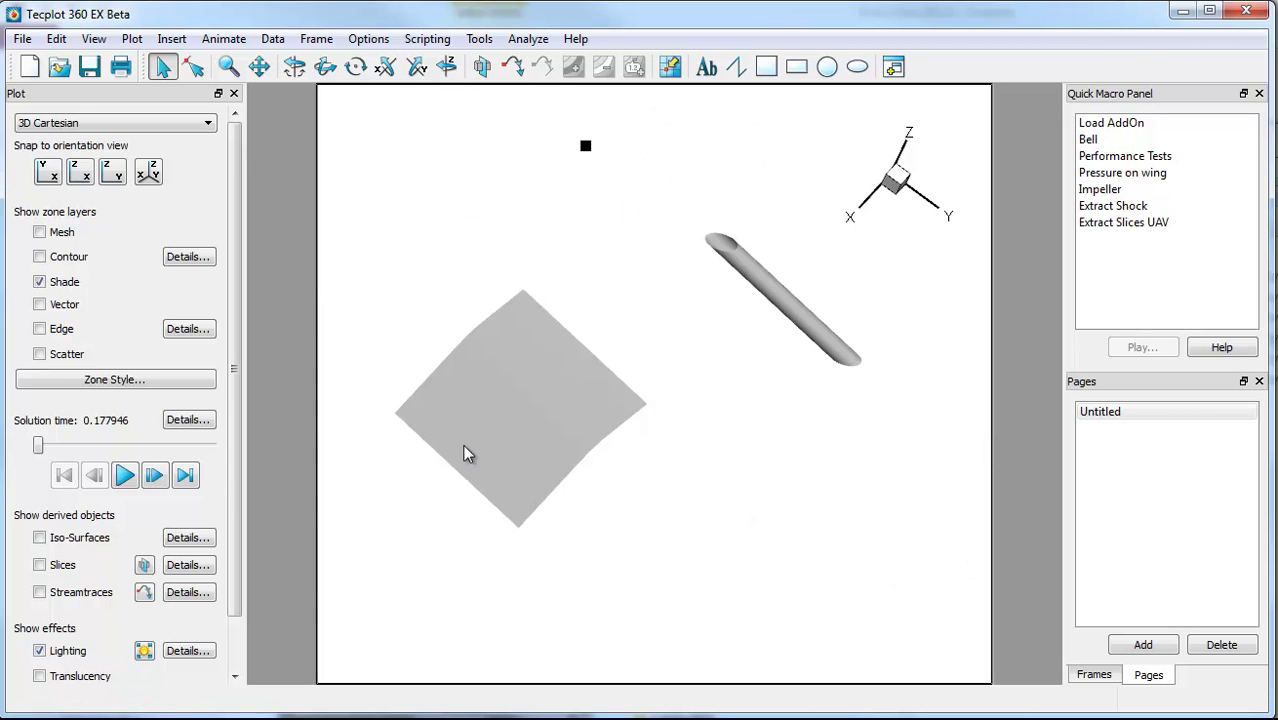
right_click(508, 418)
click(555, 462)
Step: Rotate and enlarge the view so the remaining cylinder stands upright
middle_drag(833, 345, 587, 409)
middle_drag(705, 262, 833, 314)
right_drag(833, 314, 780, 343)
middle_drag(780, 343, 645, 375)
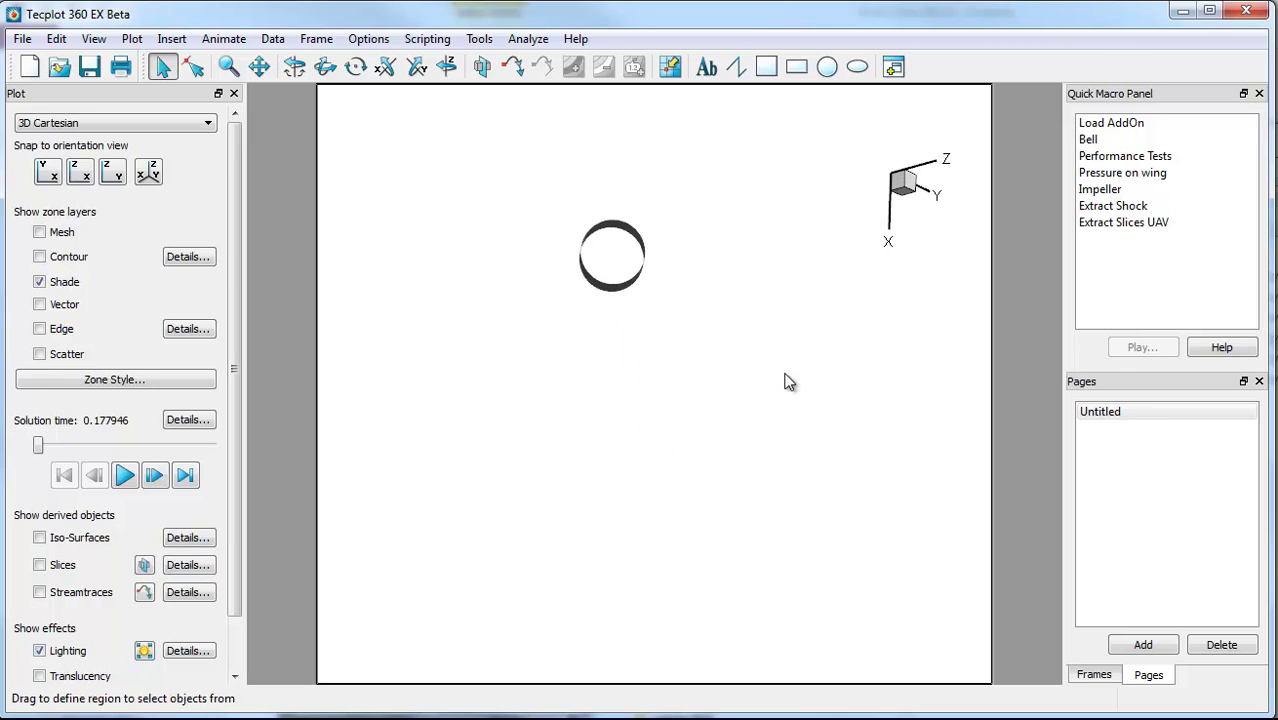
Step: Select the cylinder zones, including zones 2, 5 and 6, and turn on RHO contour colouring
middle_drag(688, 318, 773, 551)
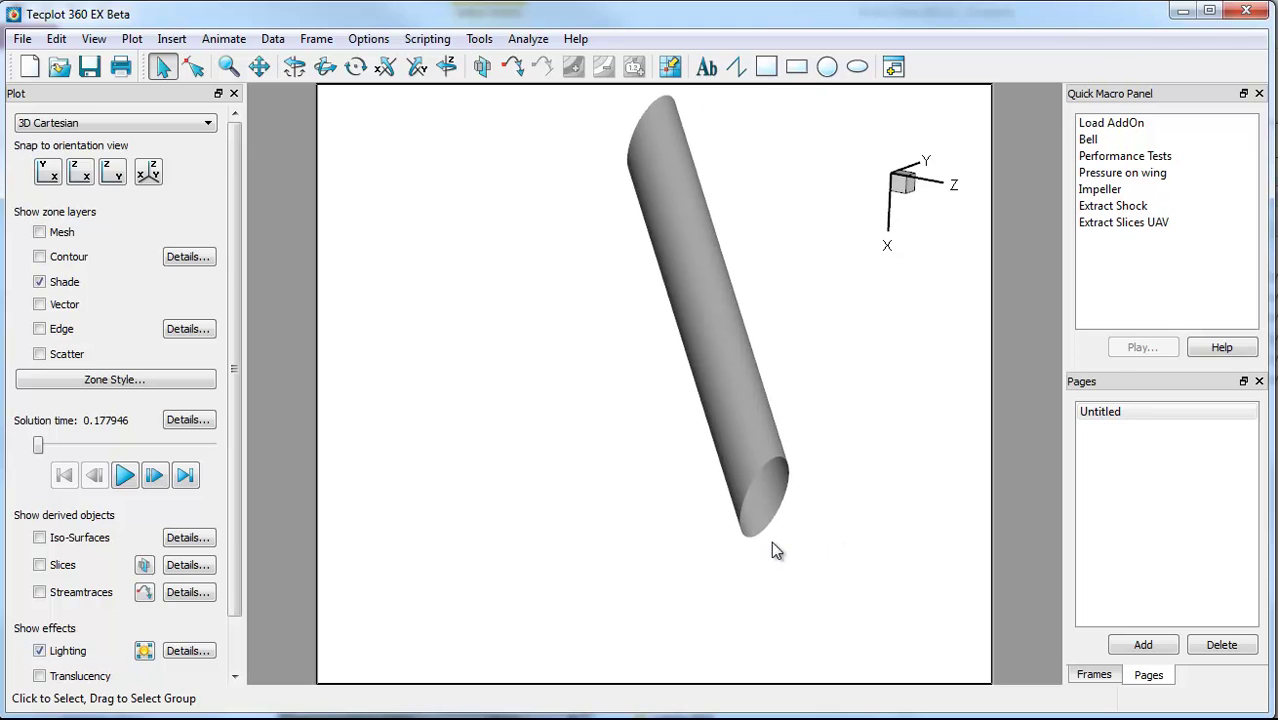
scroll(812, 487, down, 3)
click(643, 267)
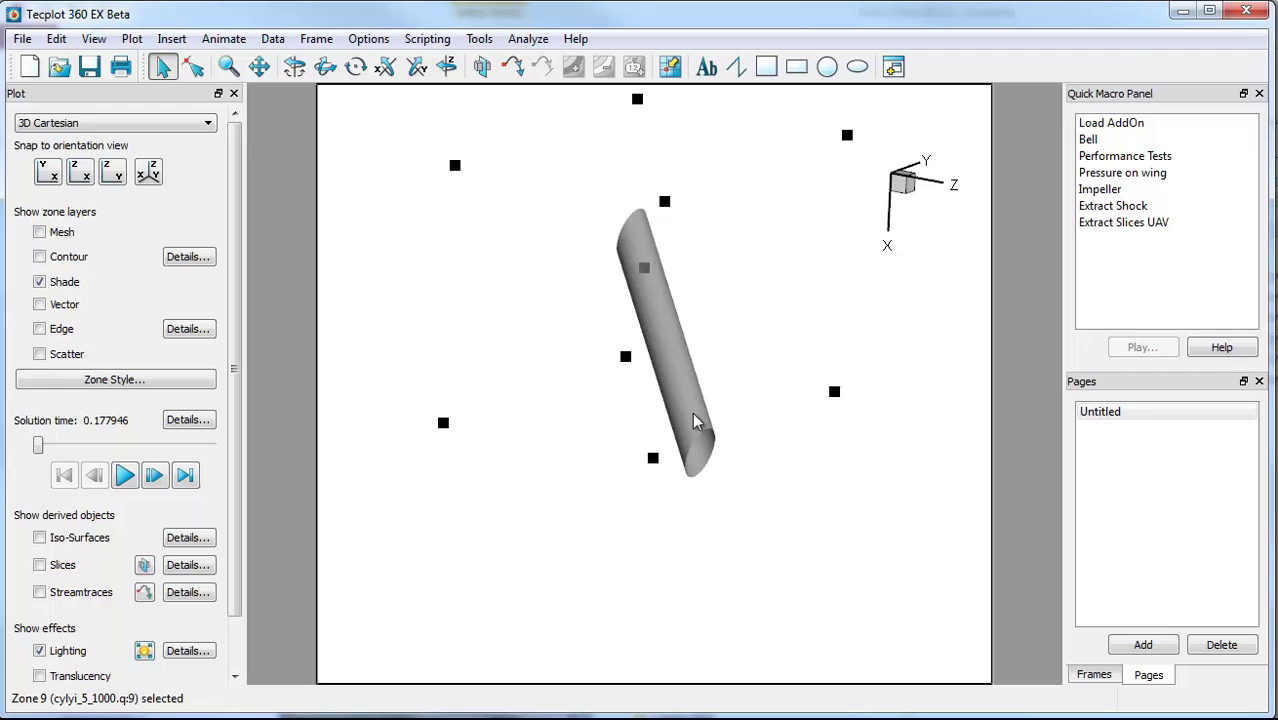
click(697, 430)
shift+click(668, 305)
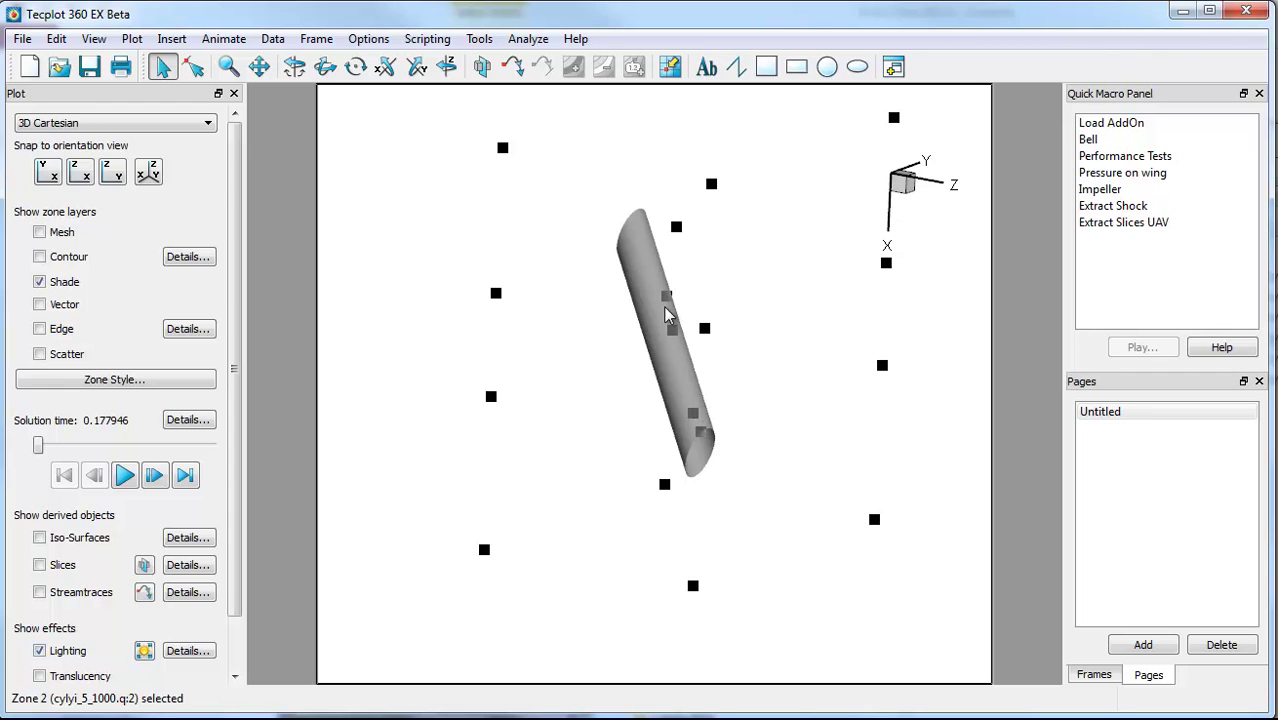
shift+click(706, 455)
shift+click(703, 463)
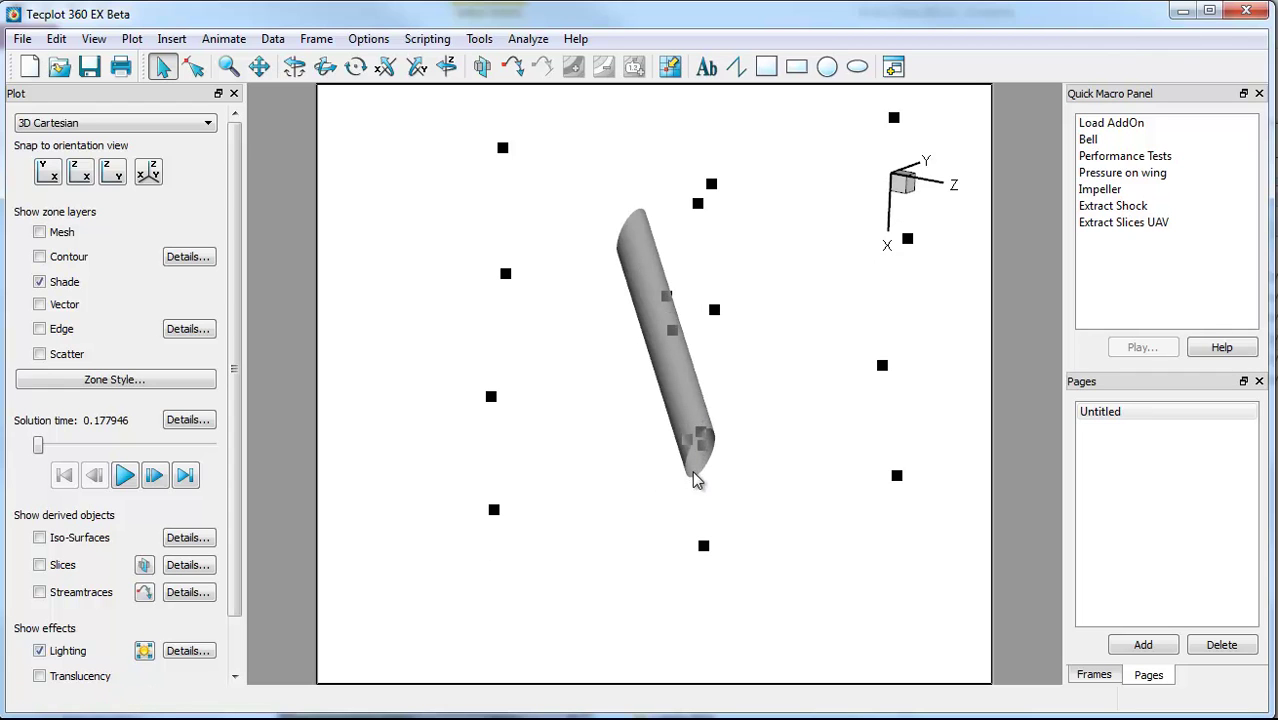
shift+click(700, 474)
right_click(700, 461)
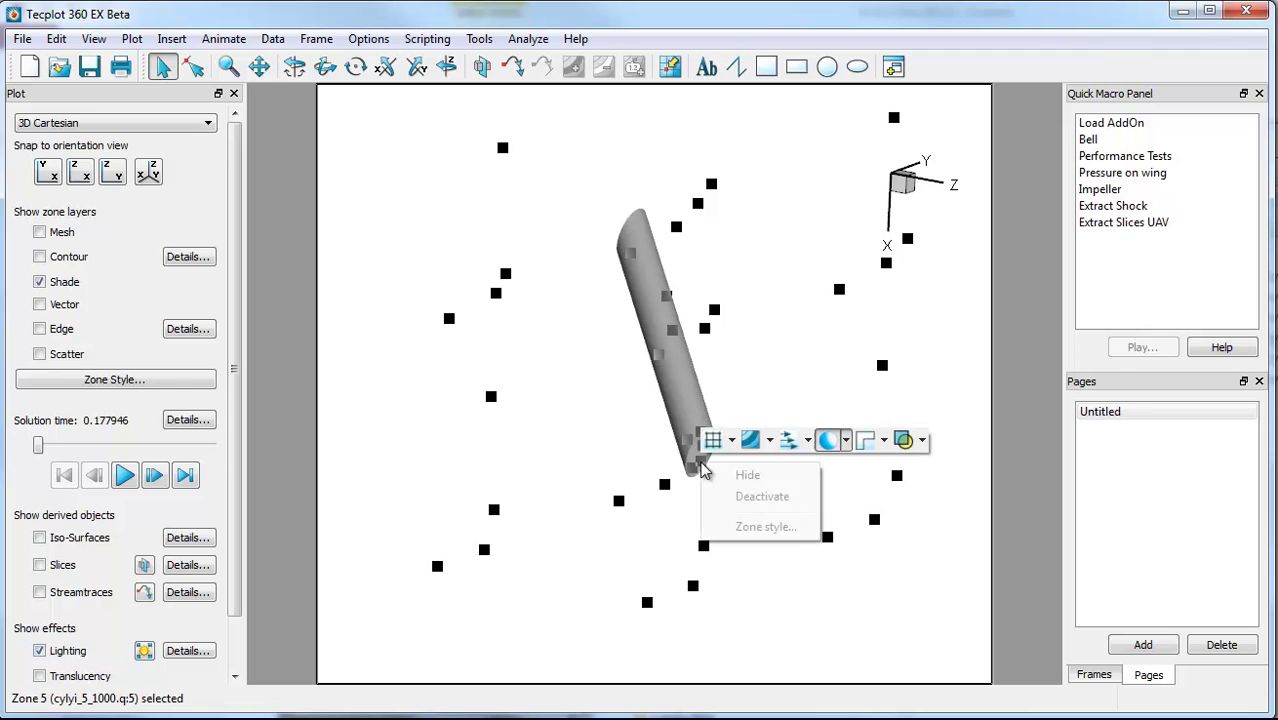
click(749, 443)
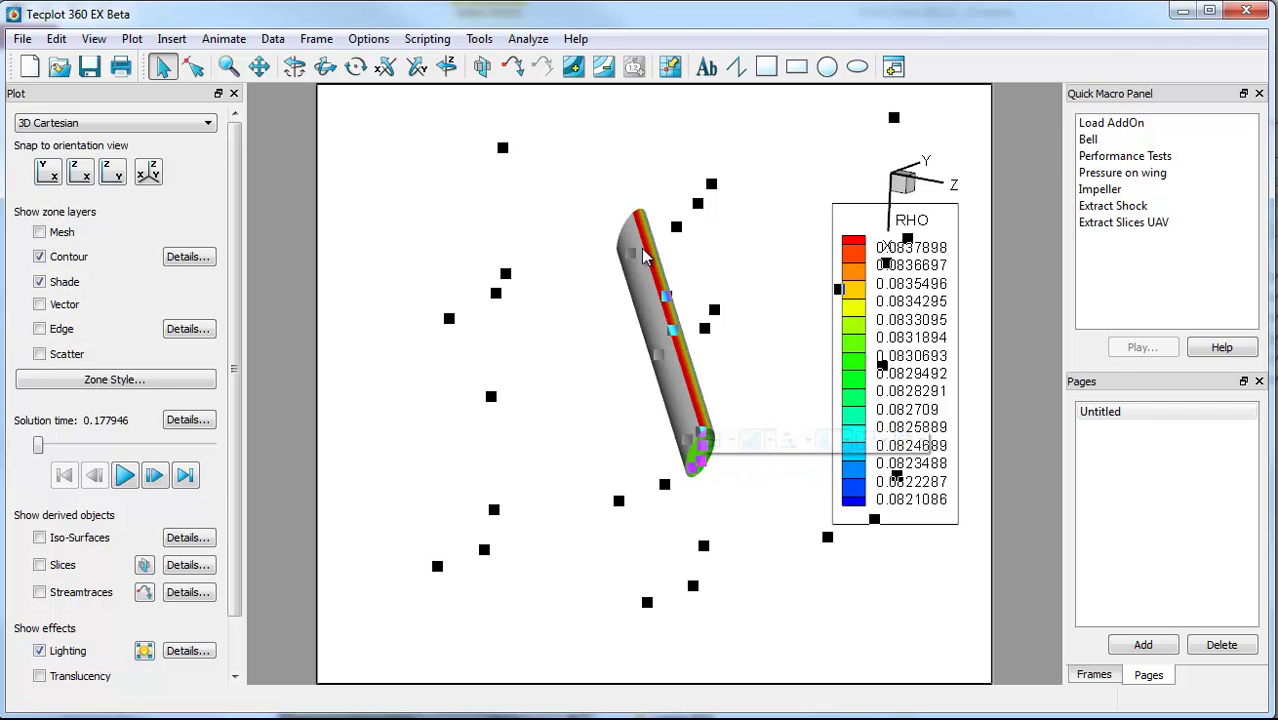
Step: Deselect the zones, then rotate and enlarge the contoured cylinder in the view
click(730, 474)
middle_drag(730, 474, 805, 553)
middle_drag(650, 426, 777, 585)
scroll(732, 500, up, 2)
right_drag(696, 537, 613, 540)
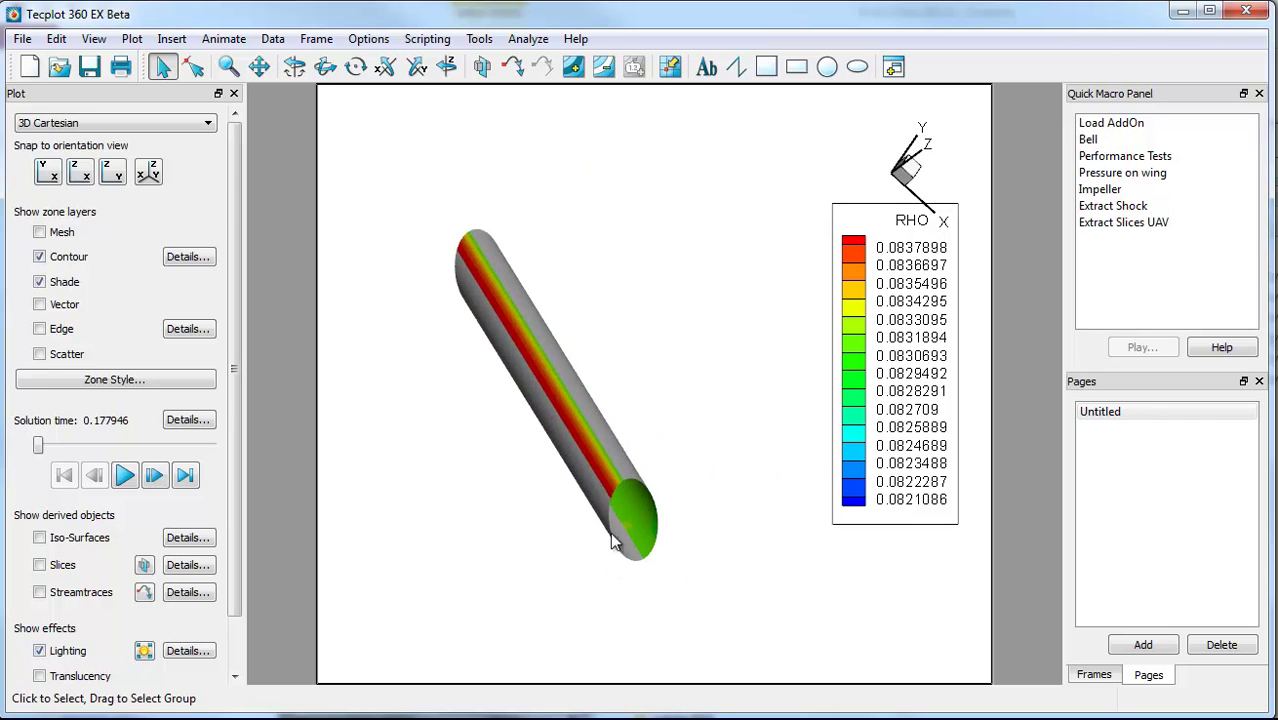
Step: Show the mesh on cylinder zone 2 and colour its contour by RHO-V
right_click(600, 472)
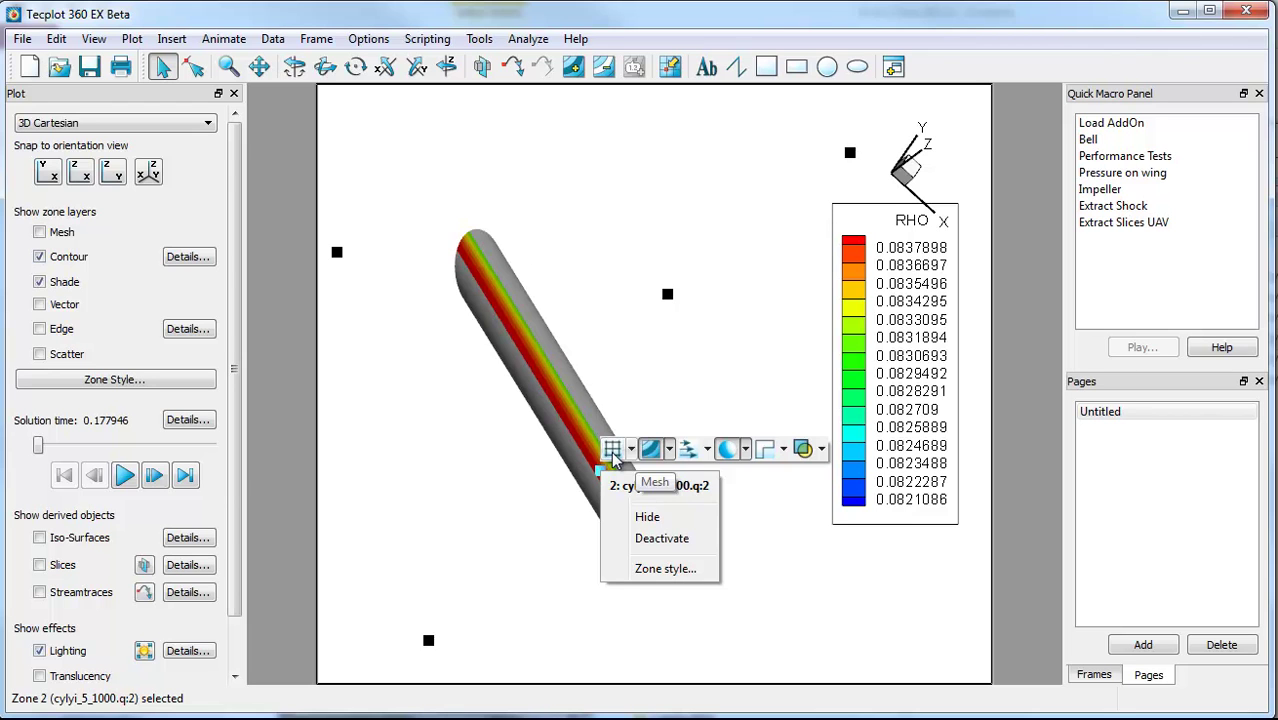
click(612, 450)
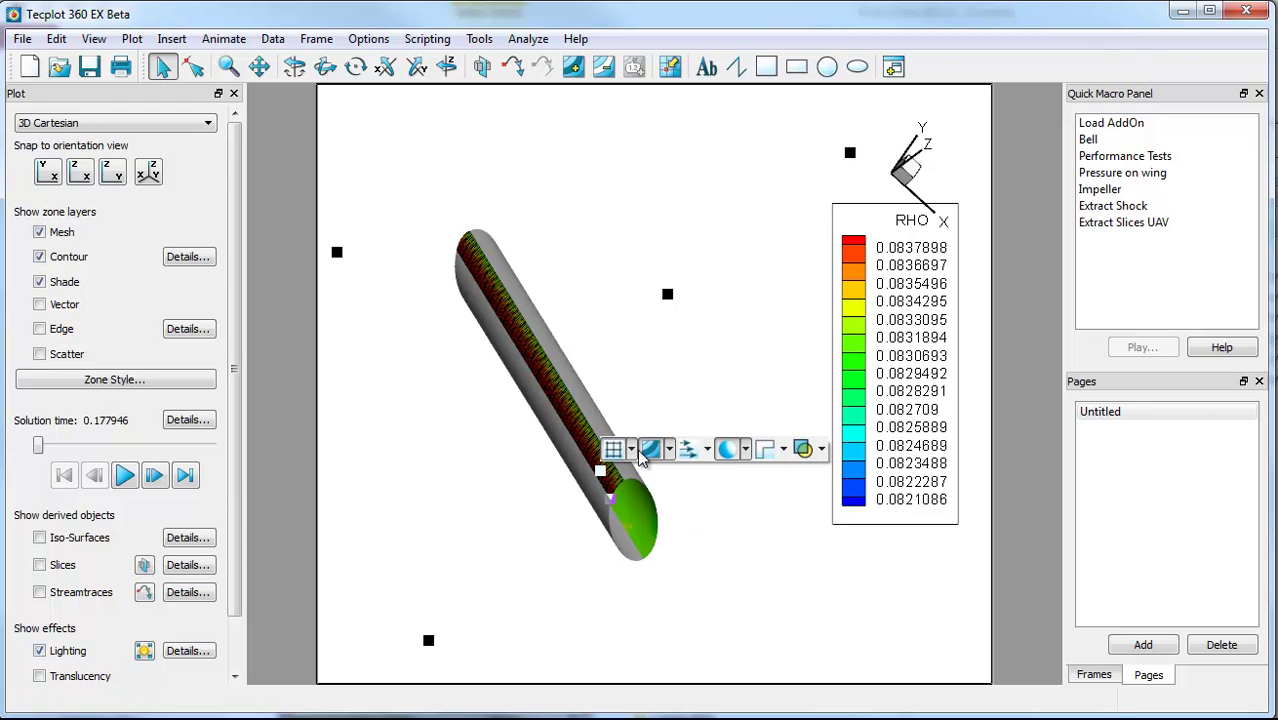
click(645, 450)
mouse_move(760, 475)
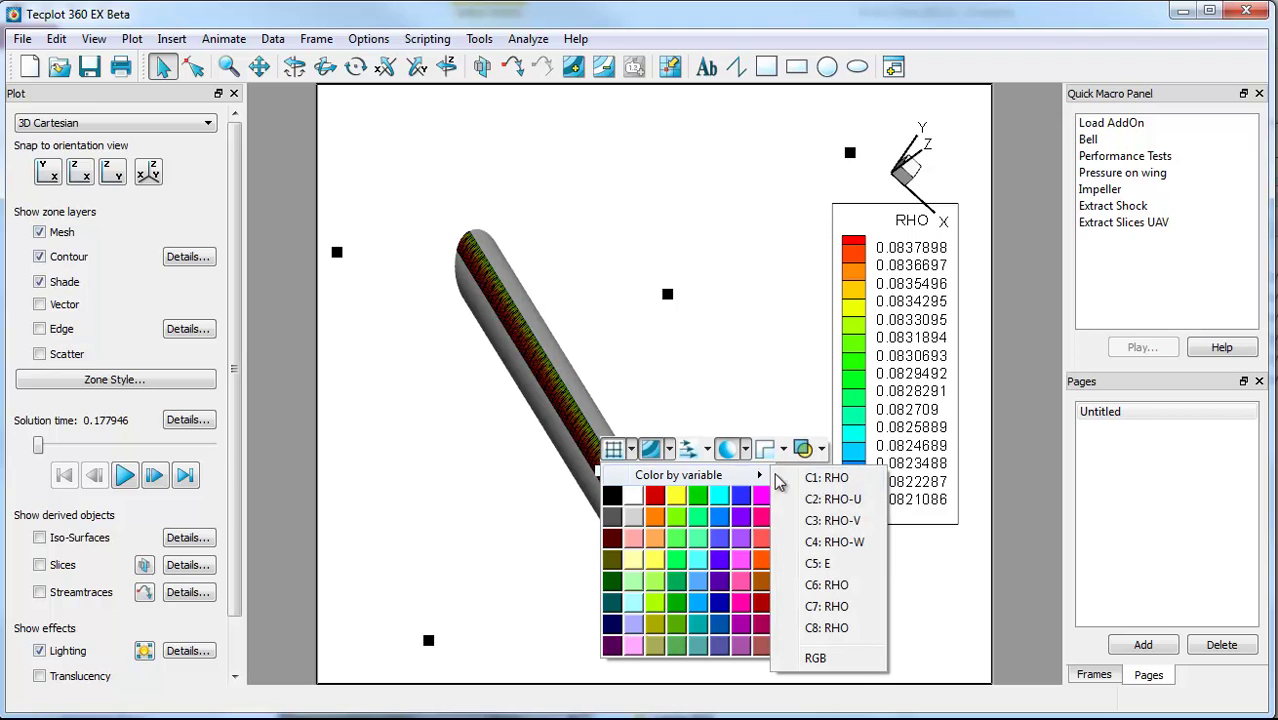
click(848, 521)
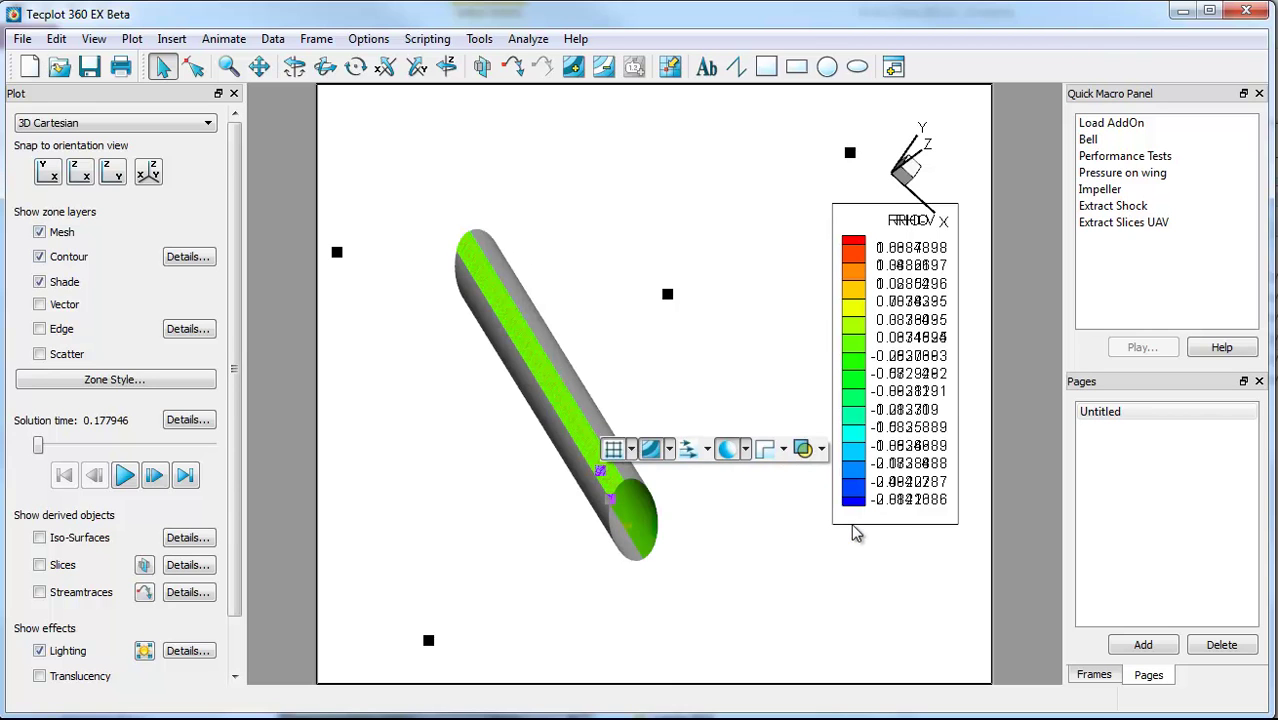
click(670, 450)
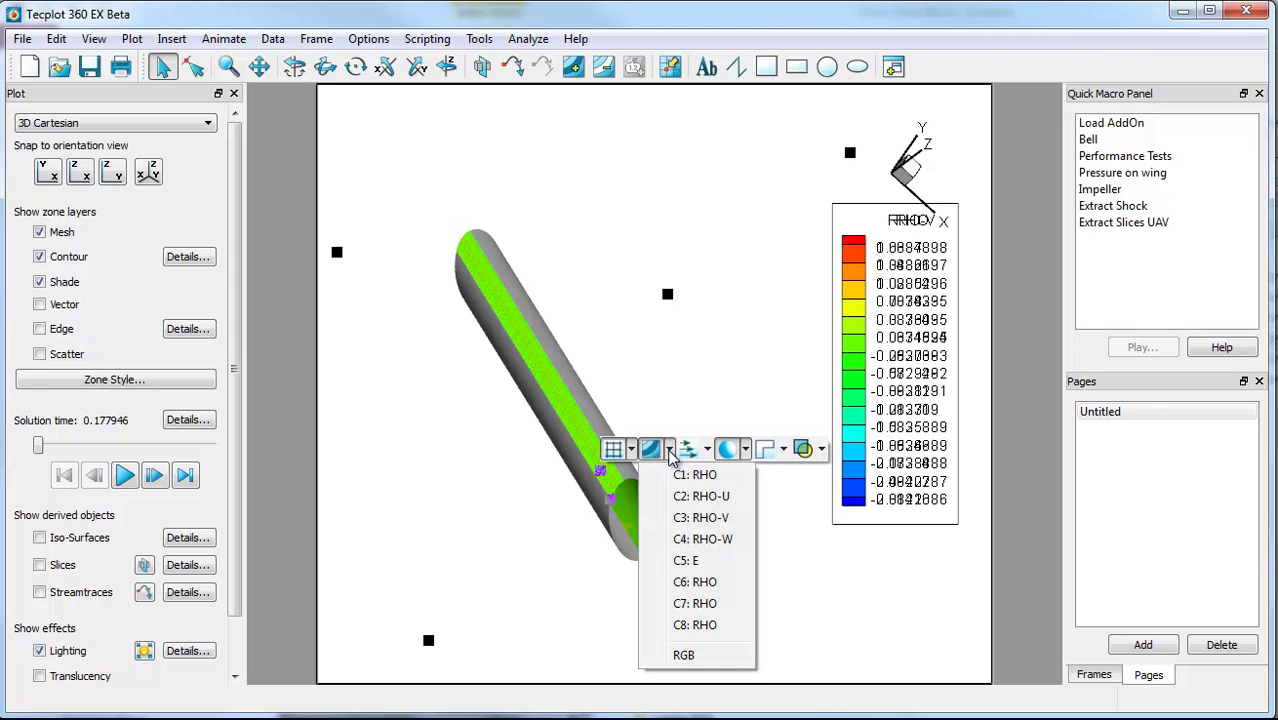
click(657, 453)
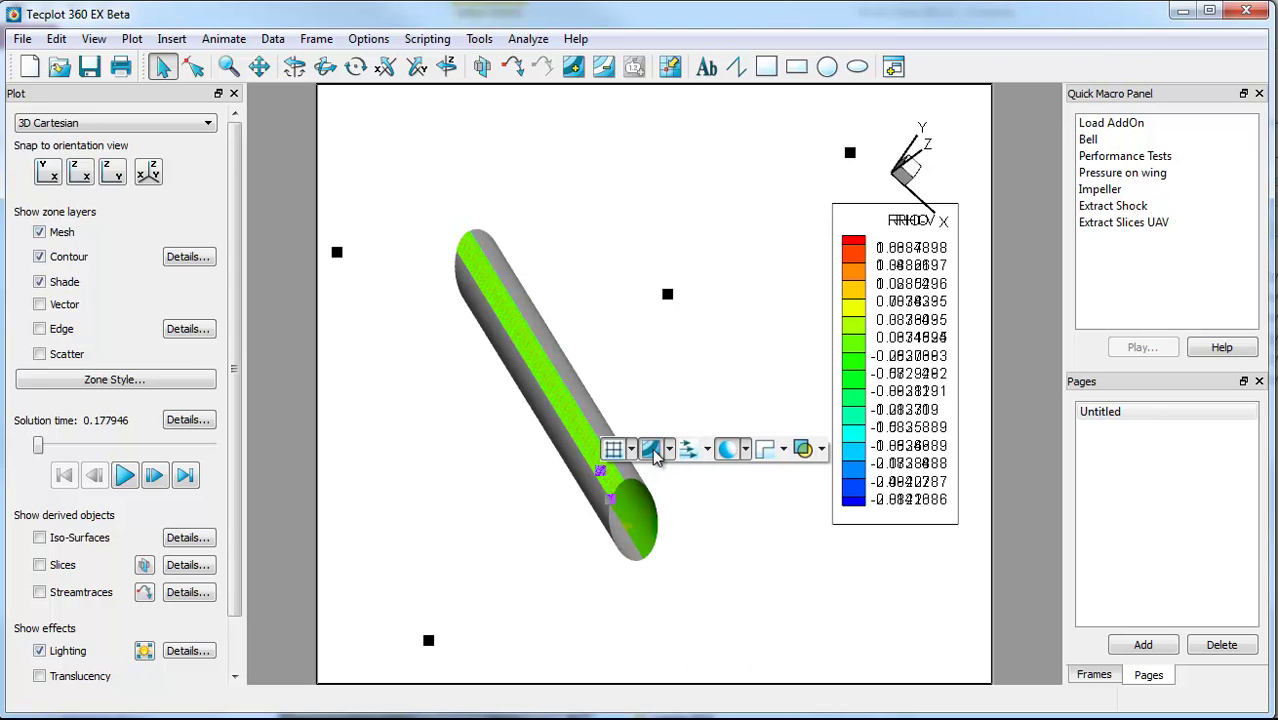
Step: Give zone 2 an orange shade and turn on translucency
click(744, 451)
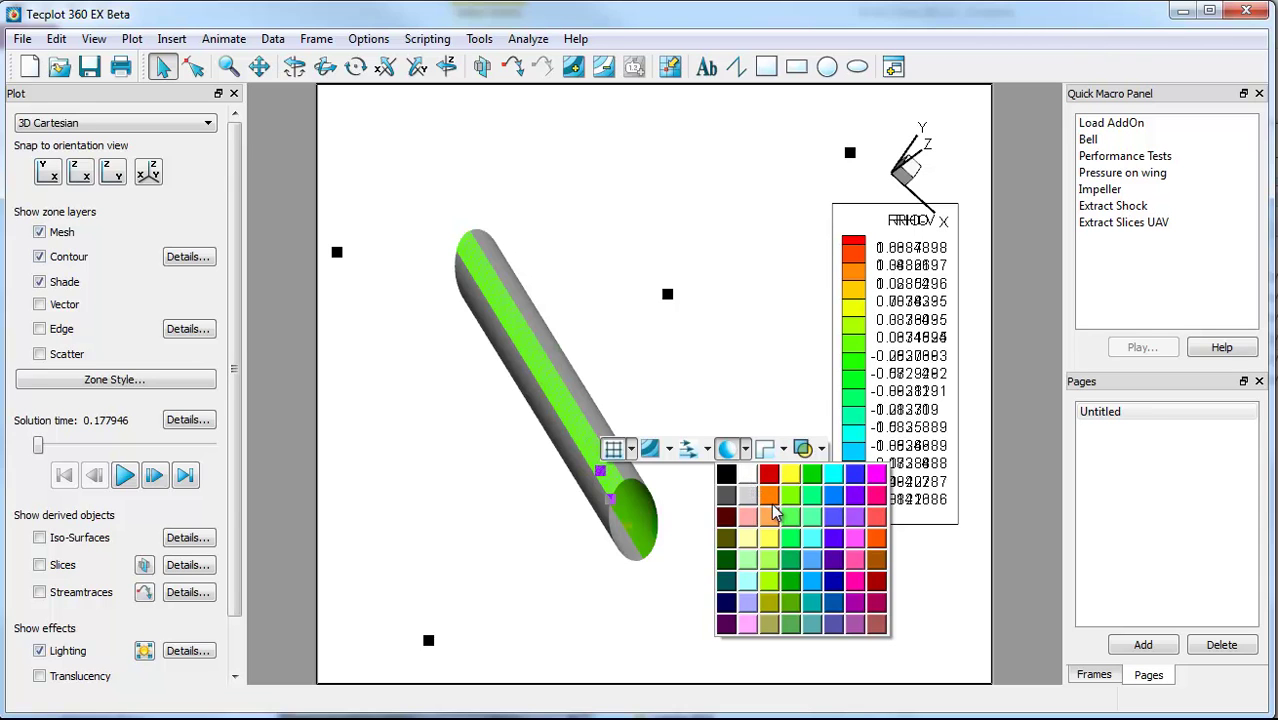
click(772, 514)
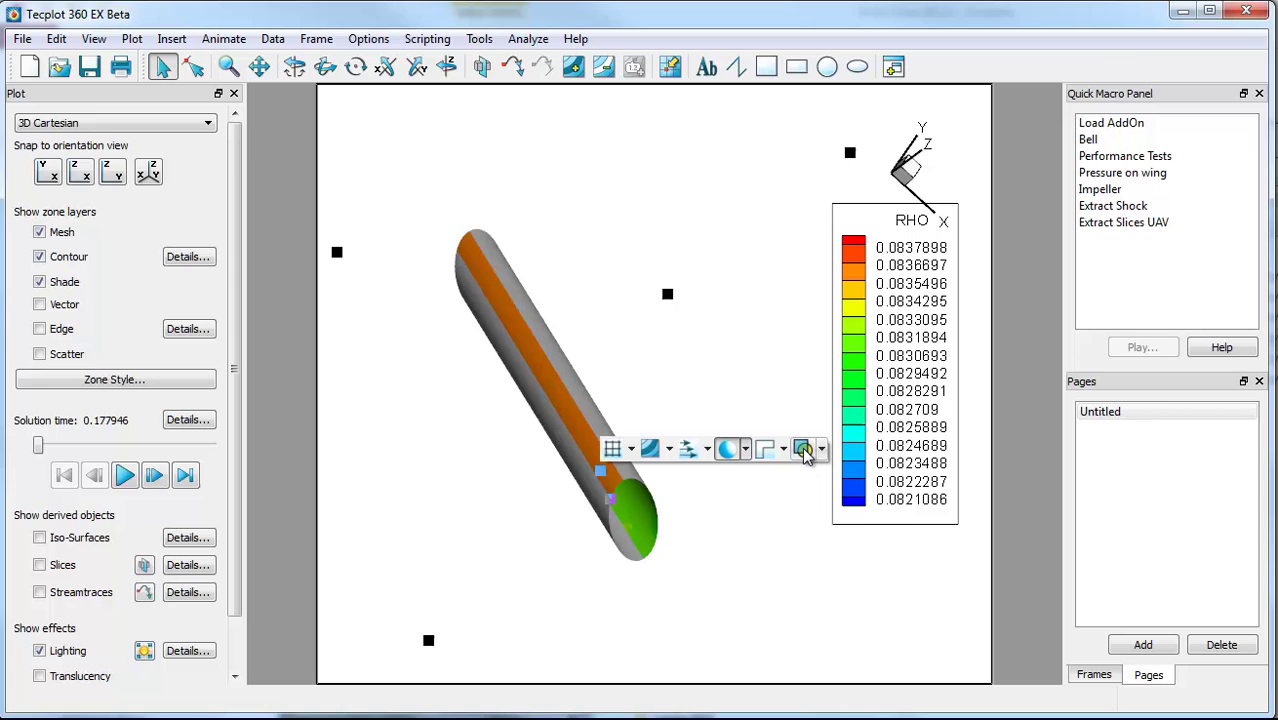
click(821, 449)
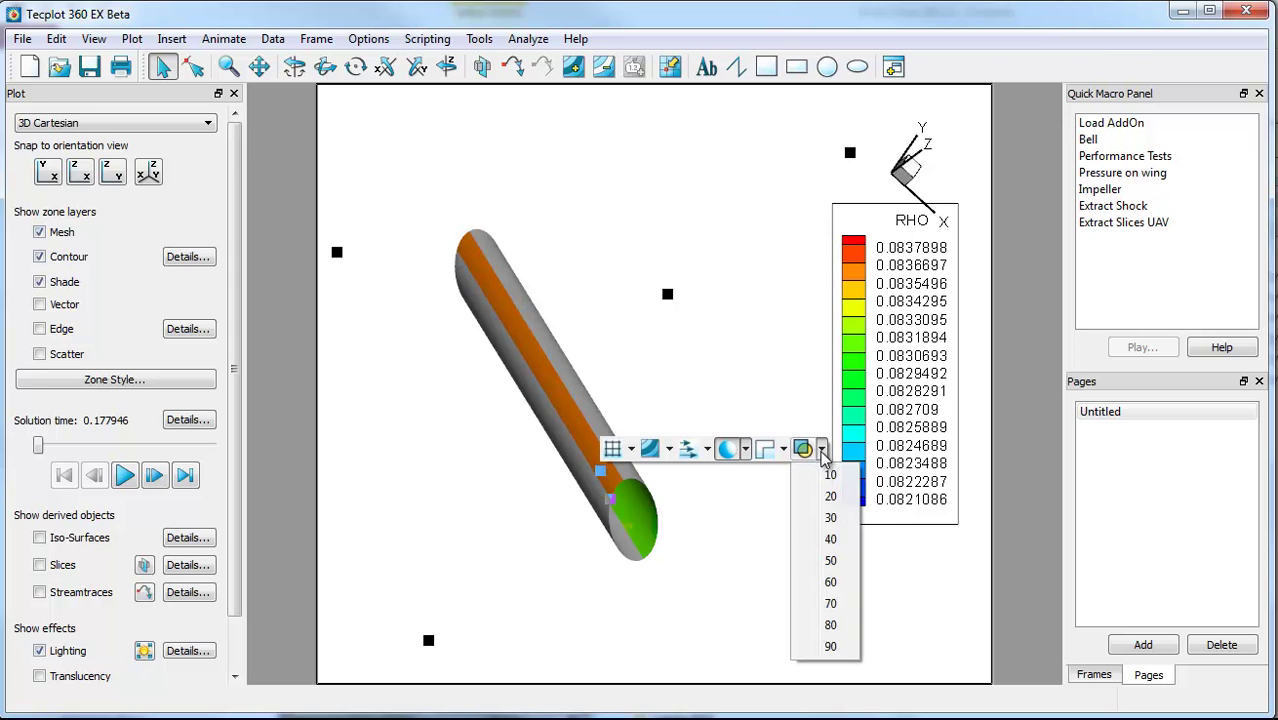
click(836, 574)
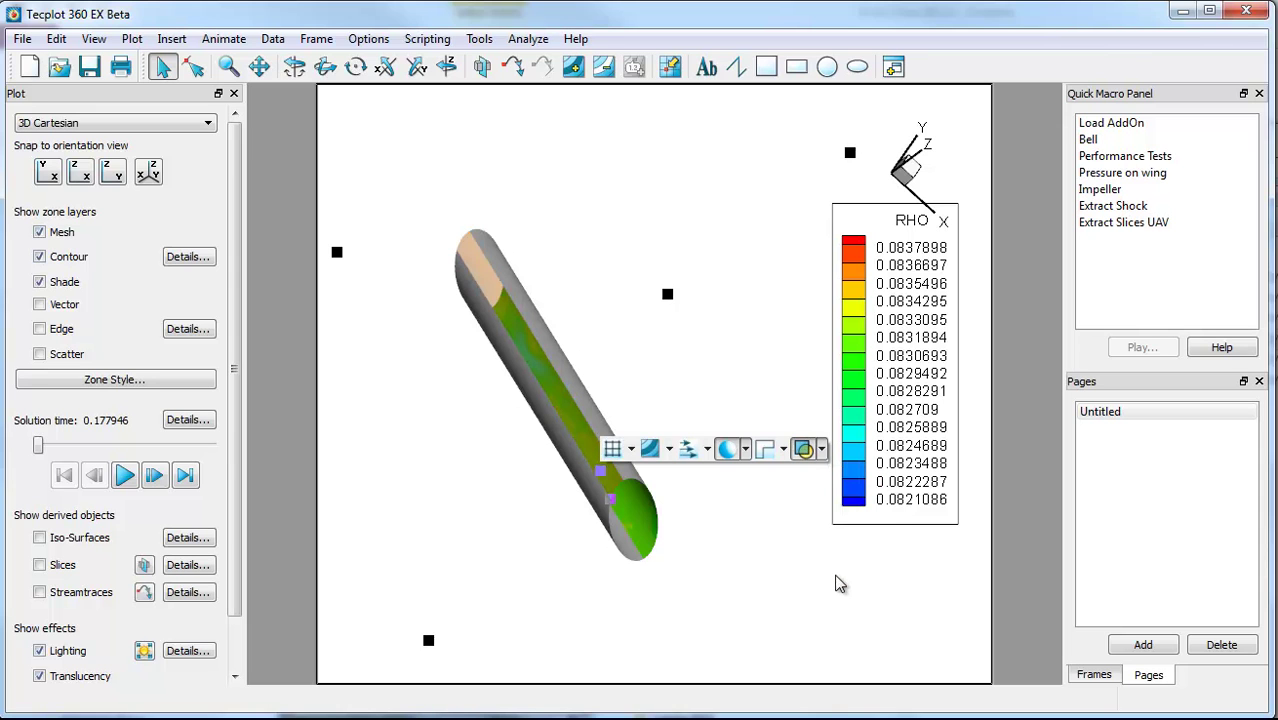
click(821, 452)
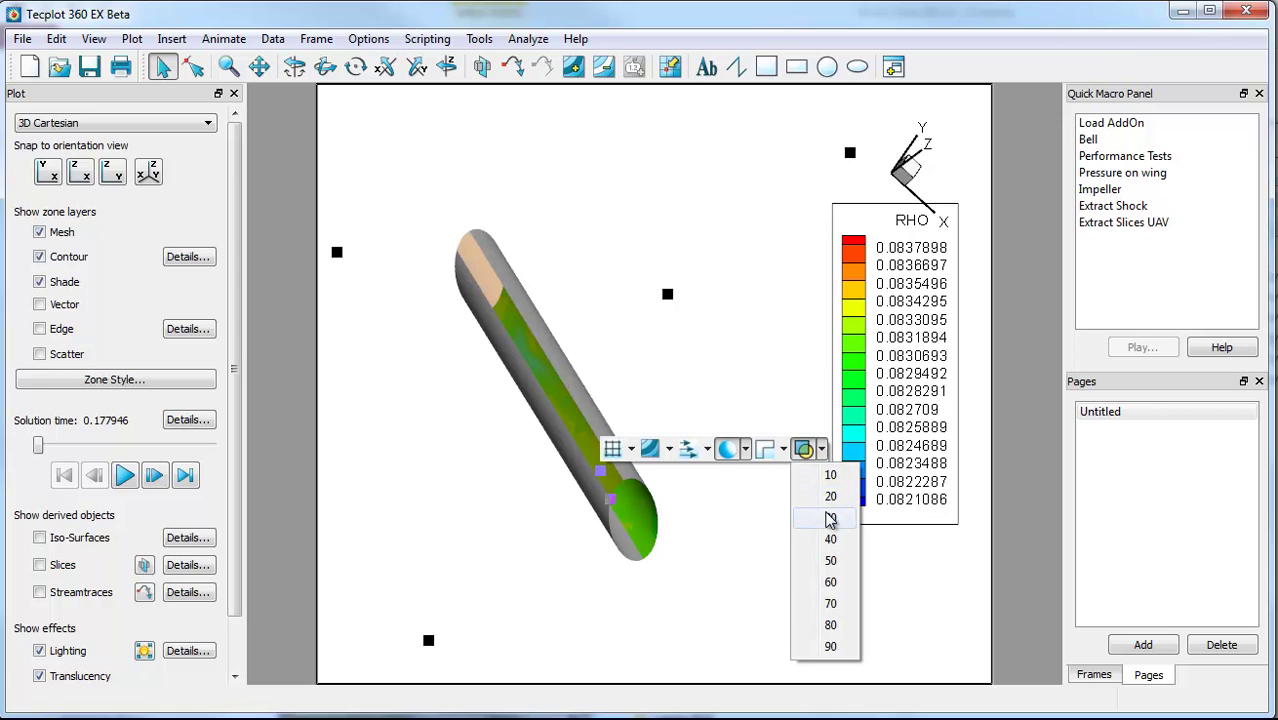
click(810, 449)
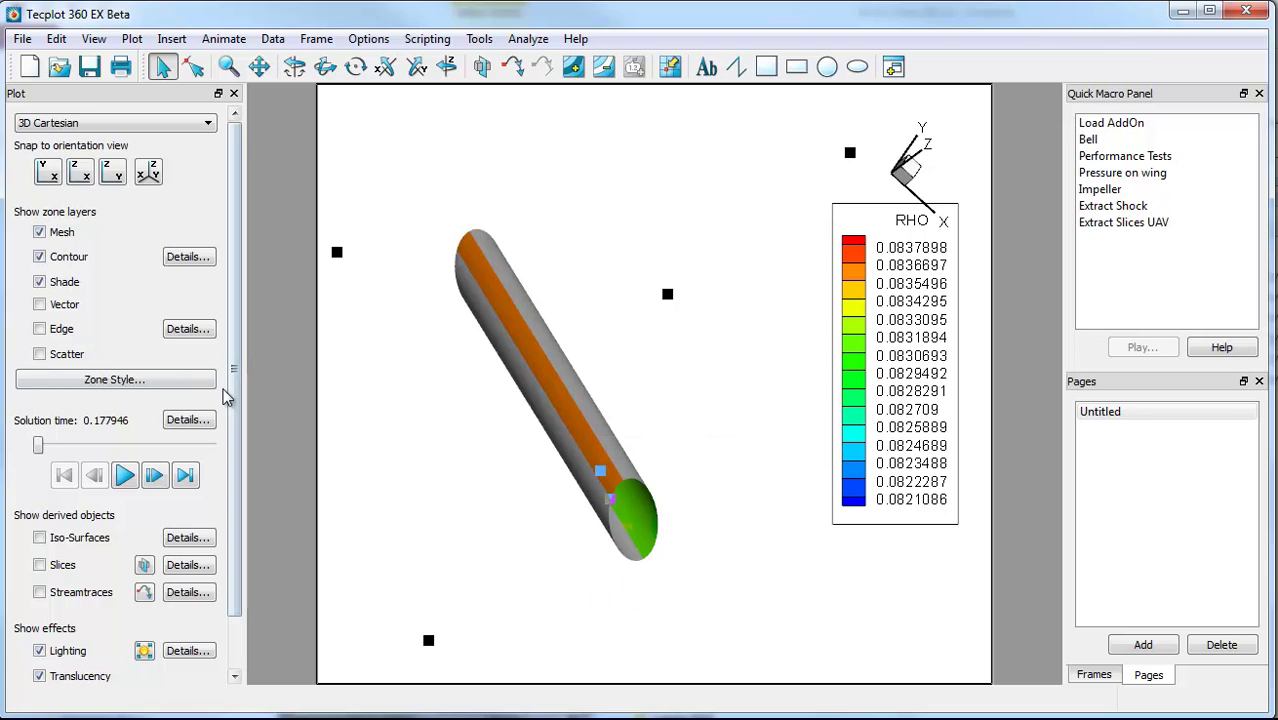
Step: Turn on contour display for zones 7 through 12 in Zone Style
click(170, 380)
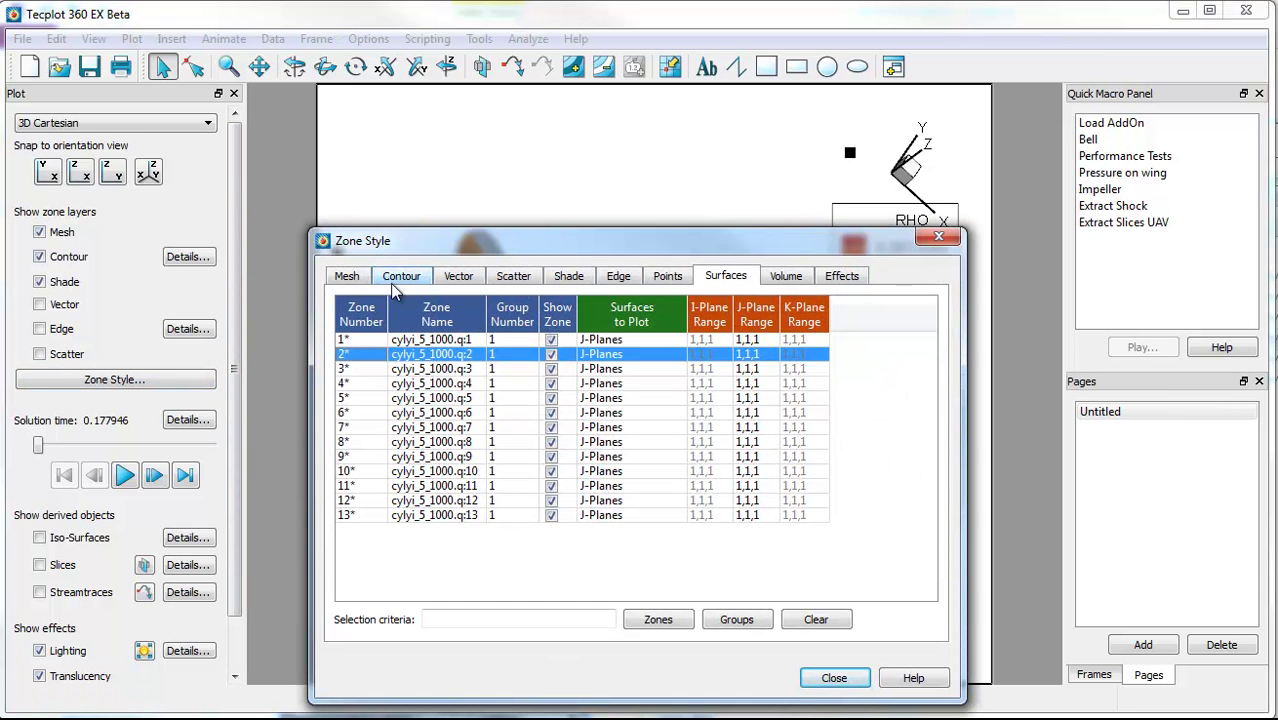
click(398, 278)
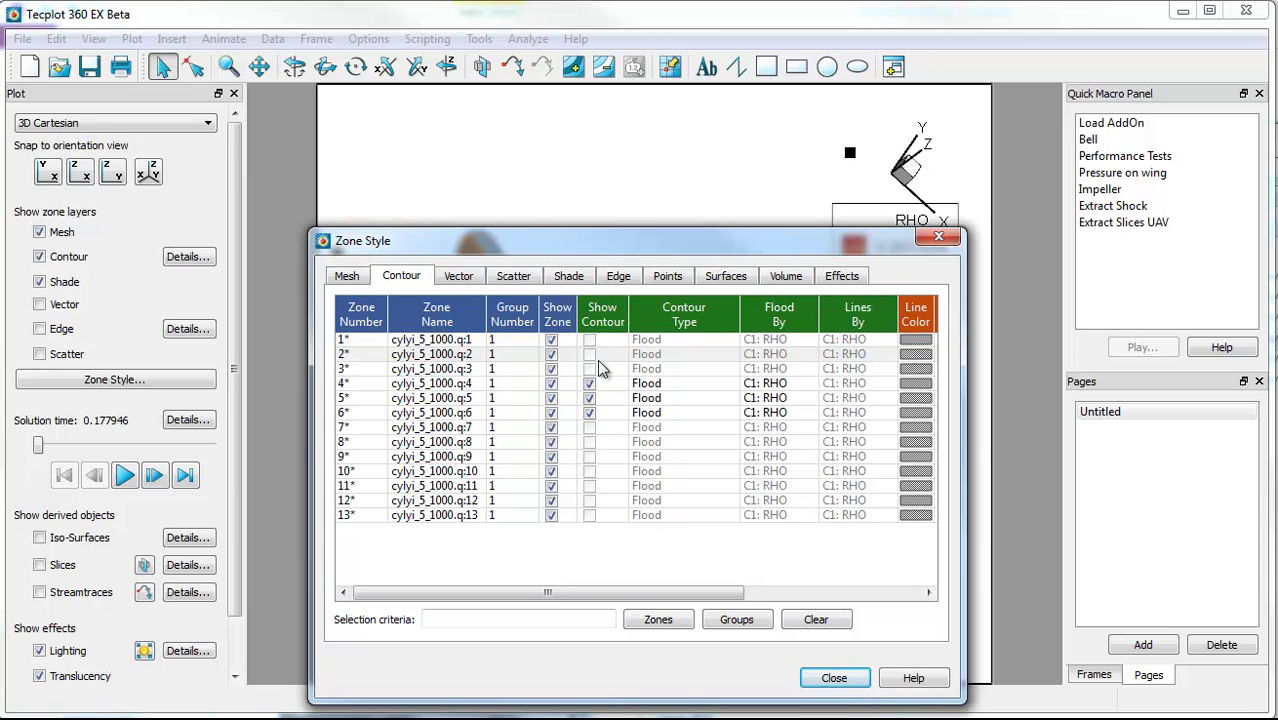
click(589, 427)
click(590, 442)
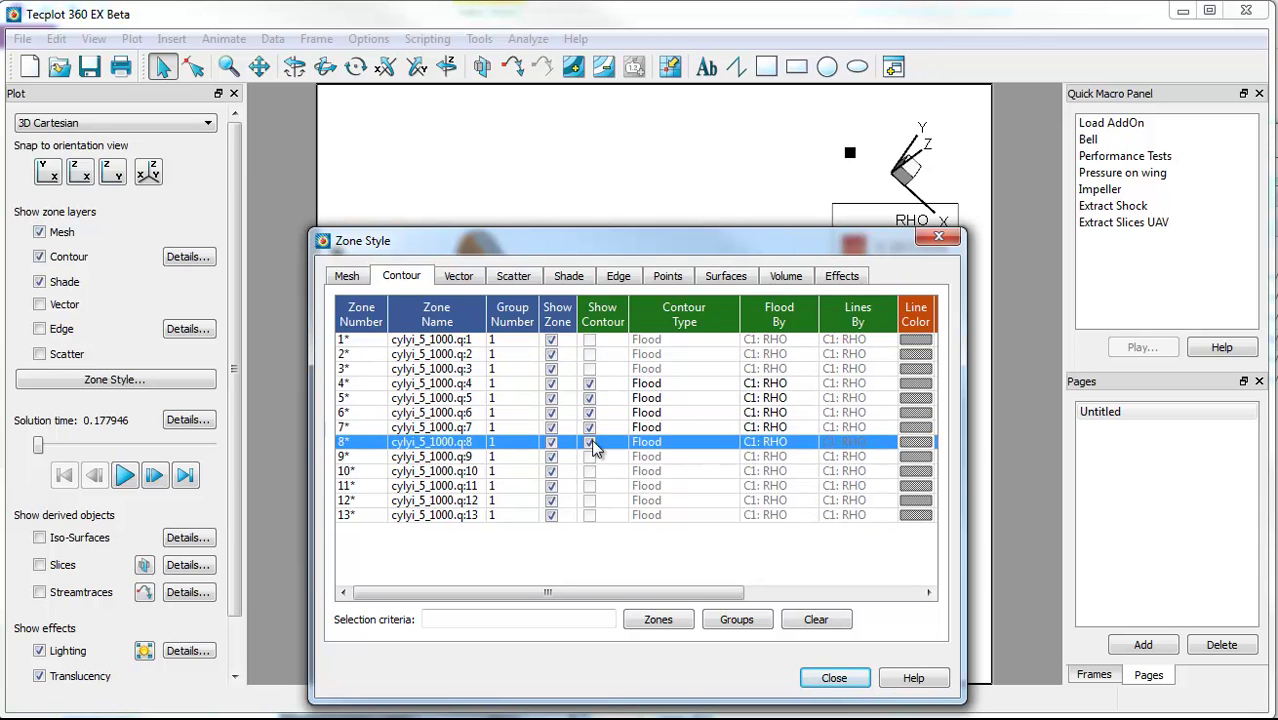
click(589, 456)
click(589, 471)
click(589, 485)
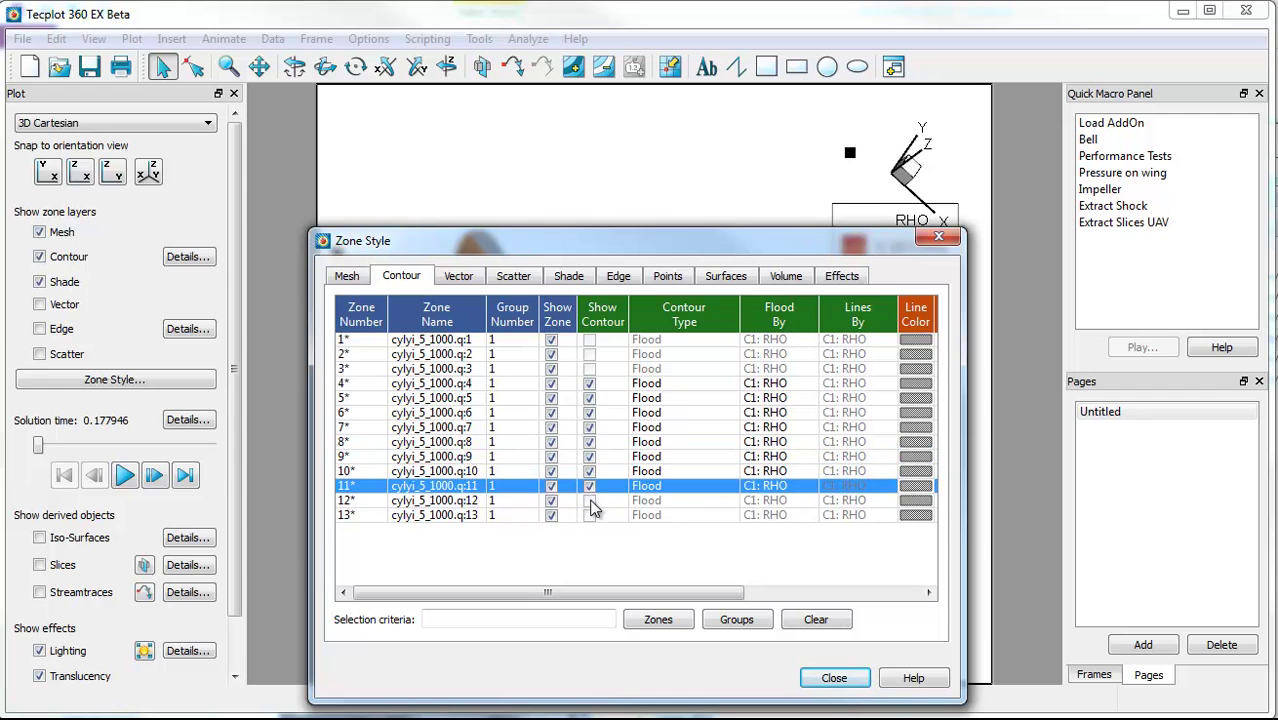
click(589, 500)
drag(730, 241, 653, 430)
Step: Turn contour off for zone 12 and on for zones 2 and 3
click(511, 690)
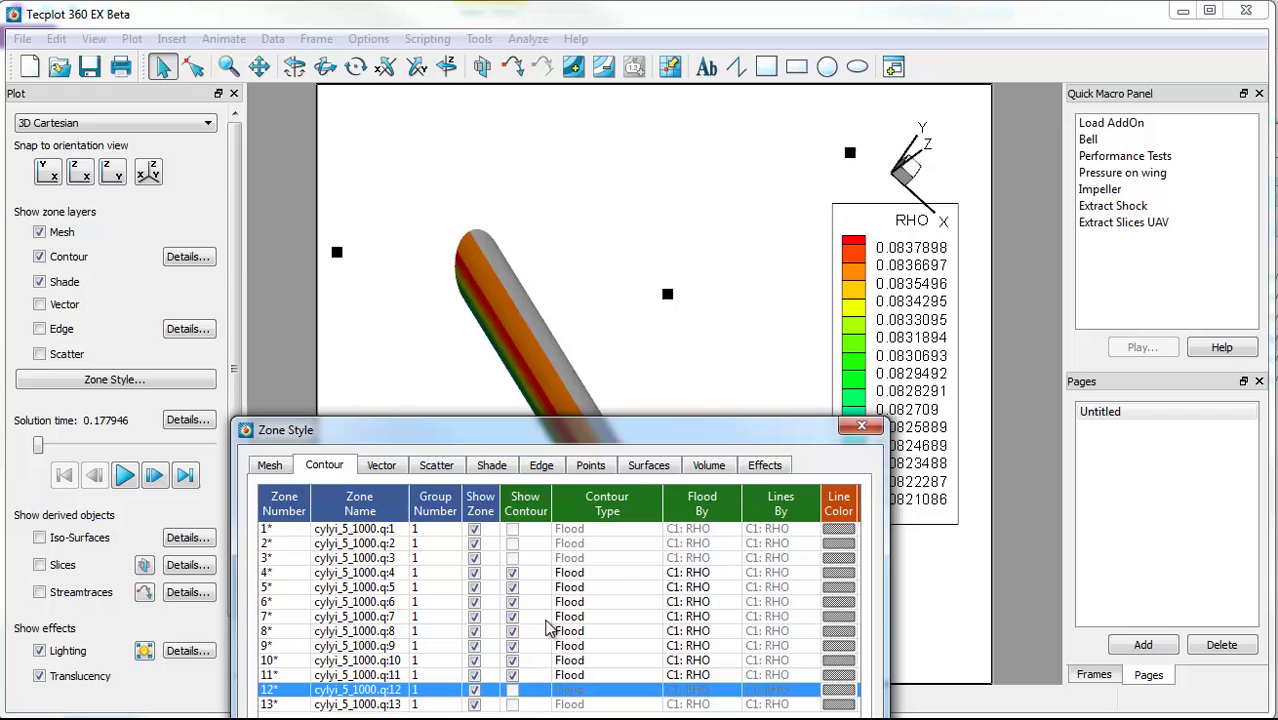
click(512, 558)
click(512, 543)
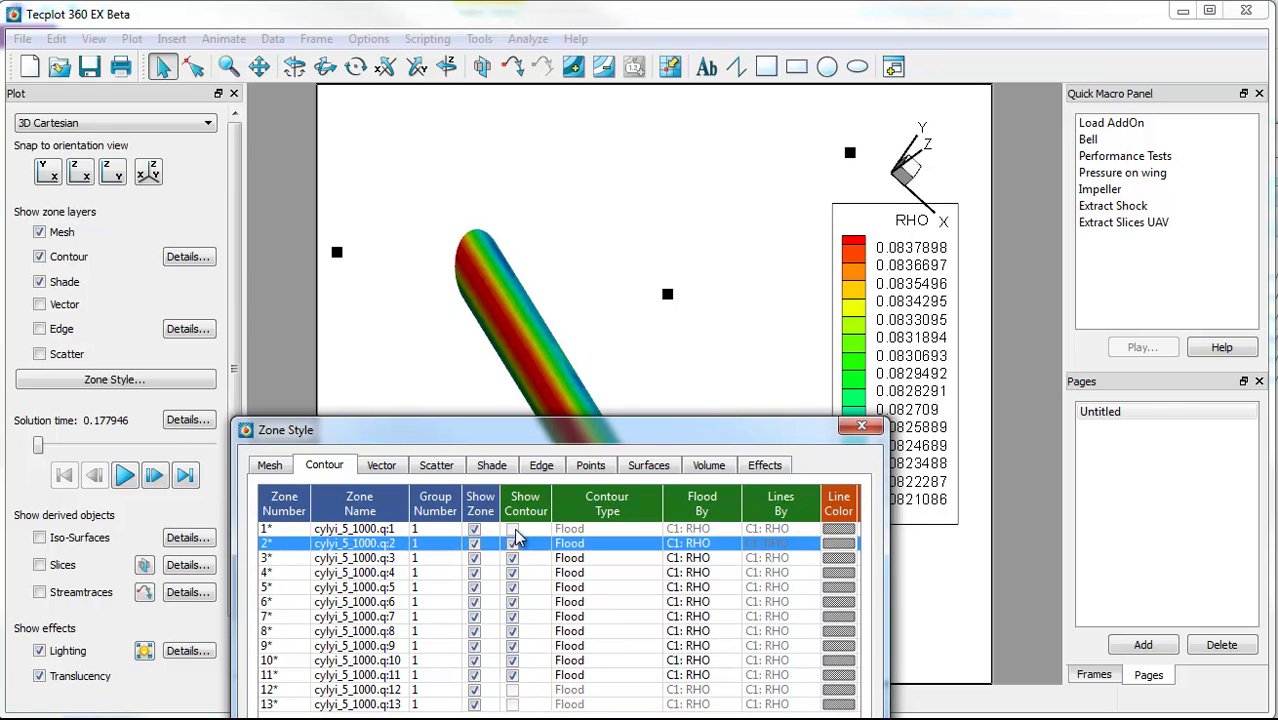
click(512, 528)
drag(622, 436, 645, 621)
click(620, 614)
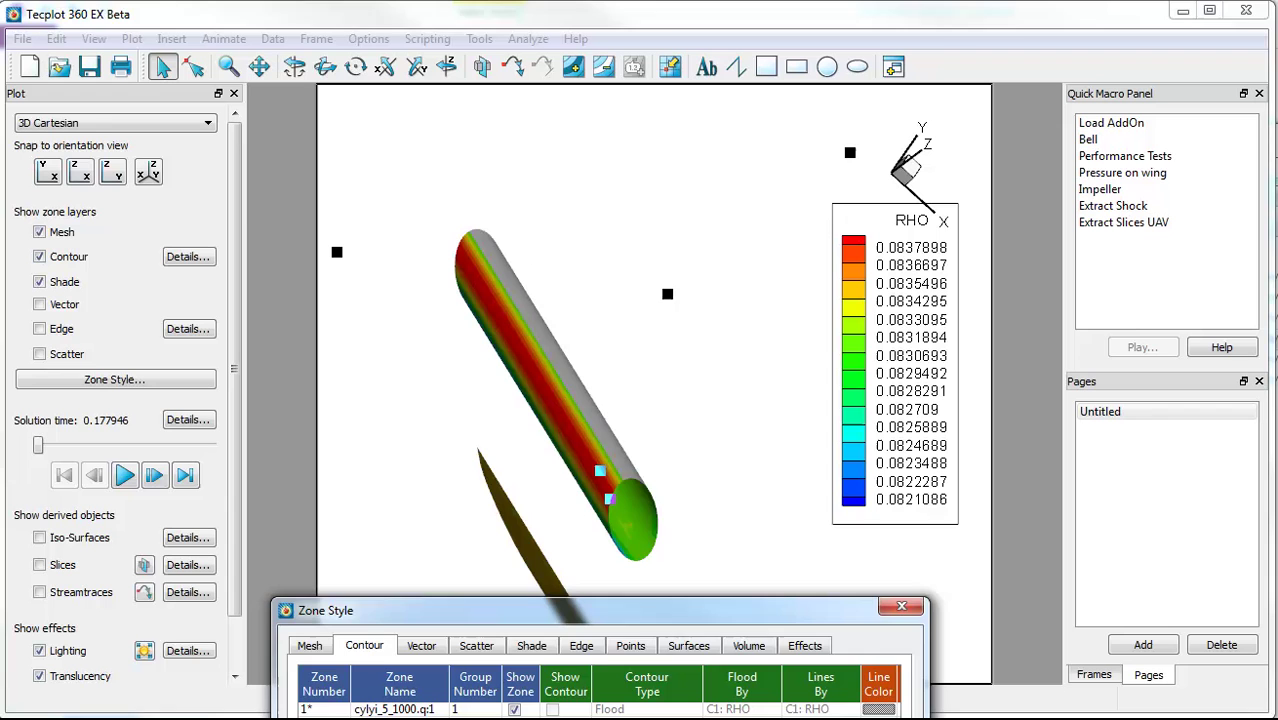
Step: Hide the dark zone 10 and close the Zone Style settings
right_click(540, 556)
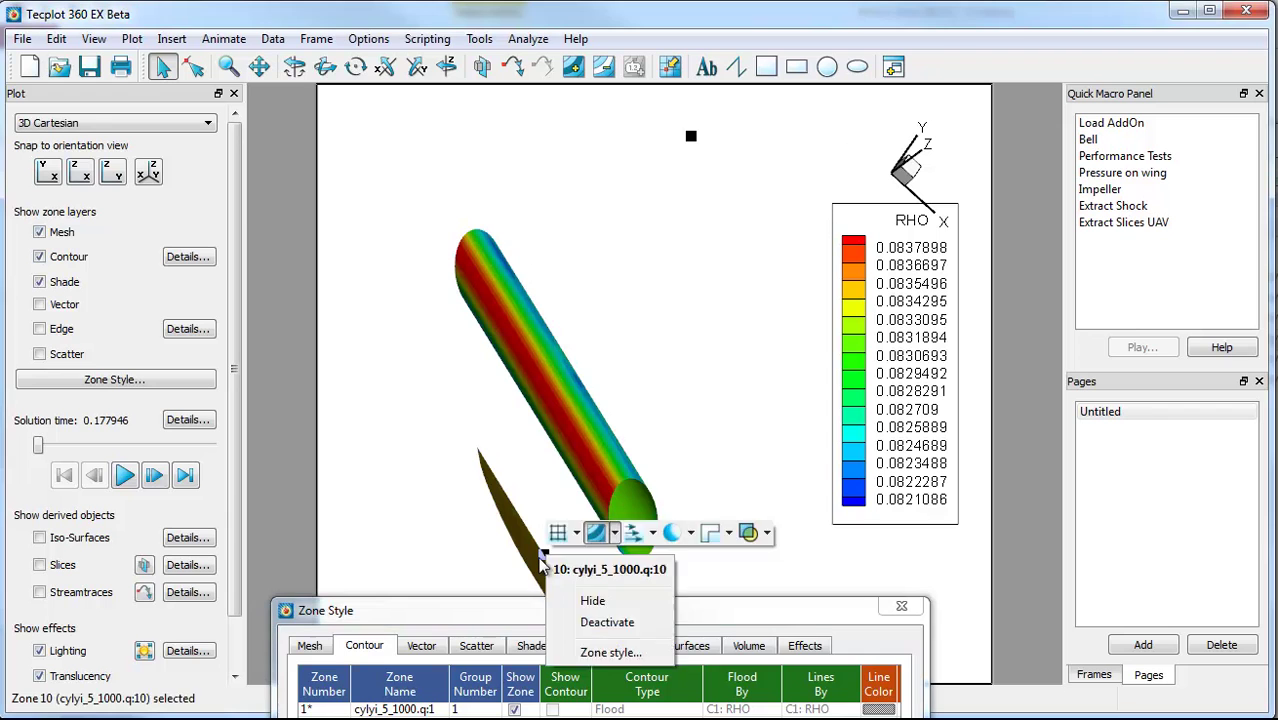
click(587, 605)
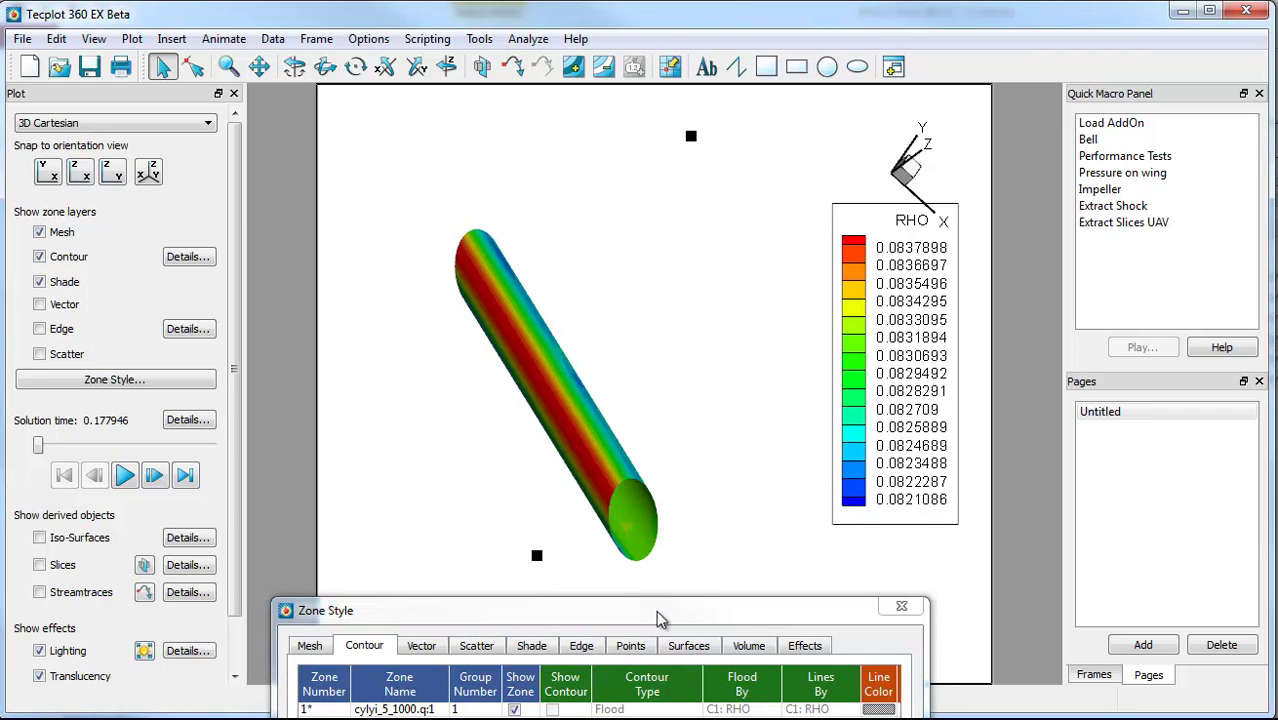
click(901, 606)
Step: Reframe the cylinder and cut a RHO-contoured slice plane through it
scroll(752, 550, up, 2)
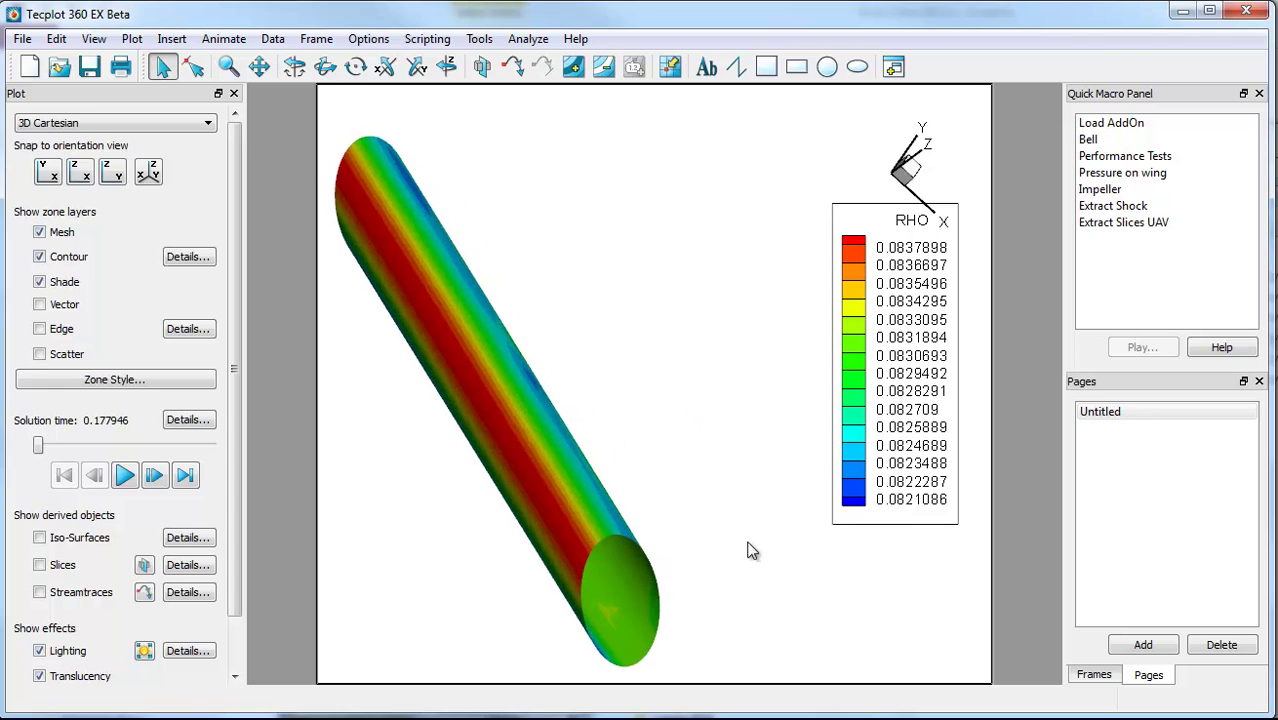
right_drag(752, 550, 692, 341)
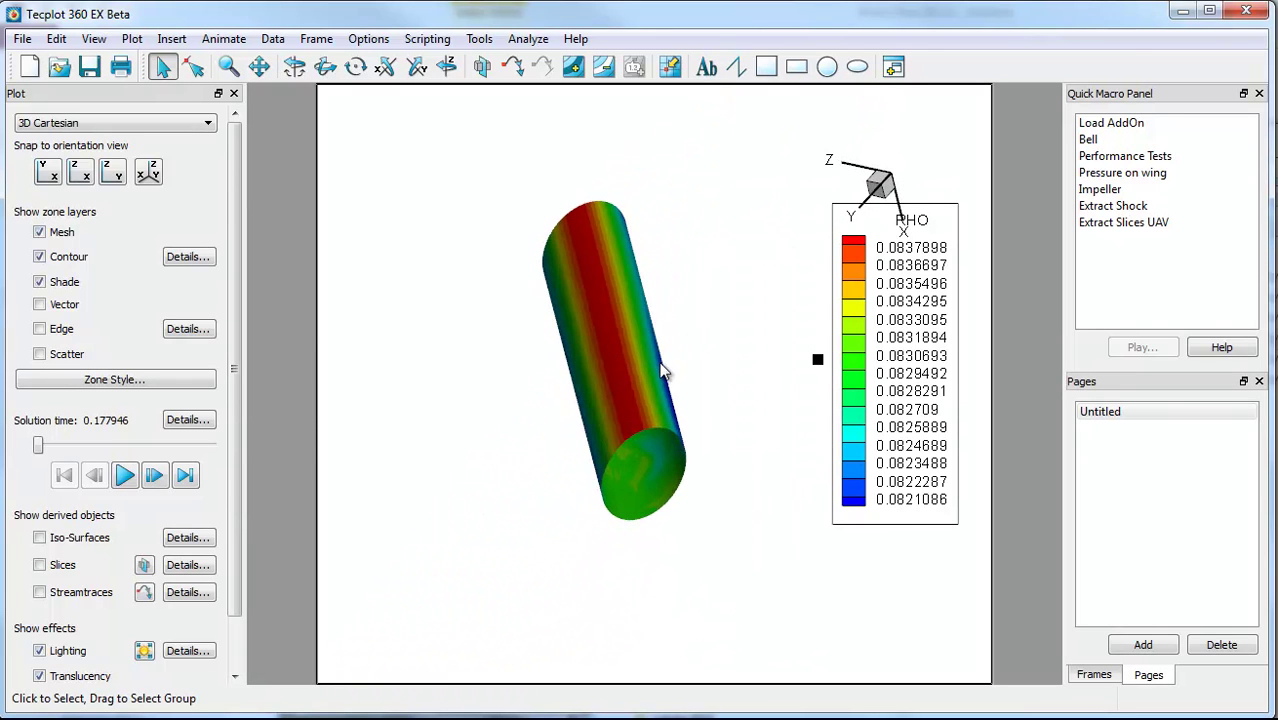
right_drag(660, 390, 705, 228)
click(143, 566)
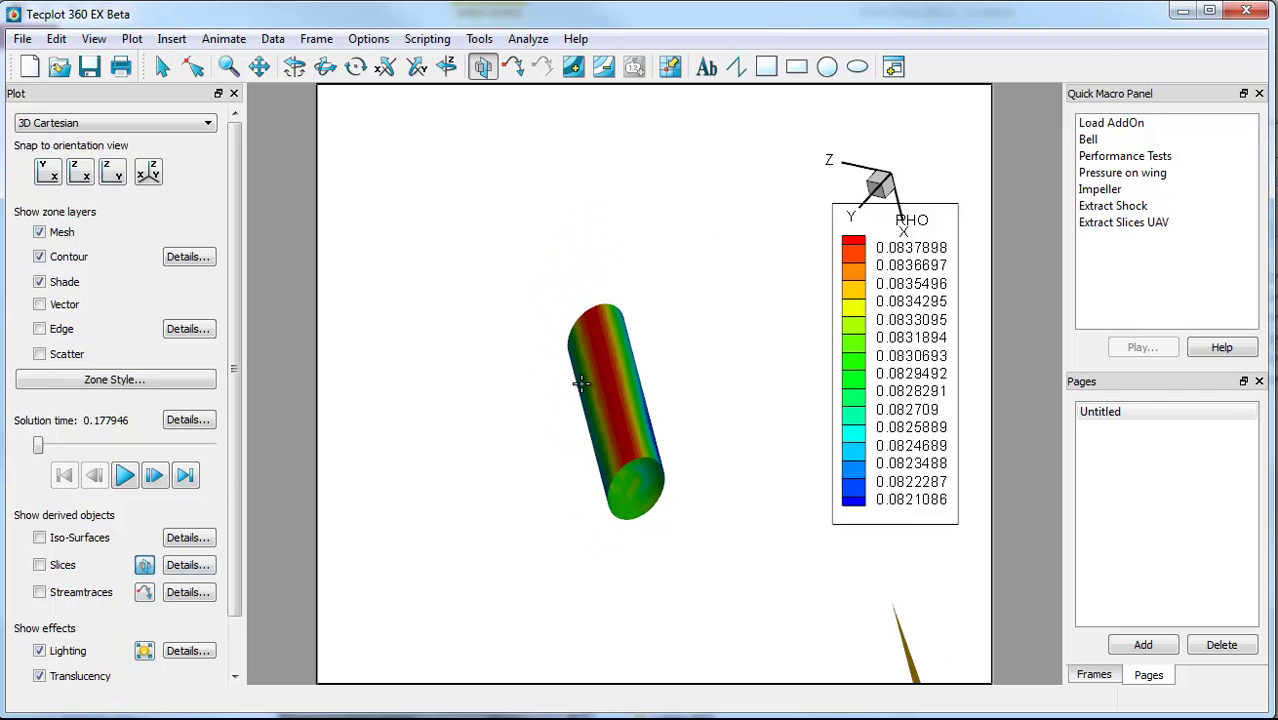
click(580, 380)
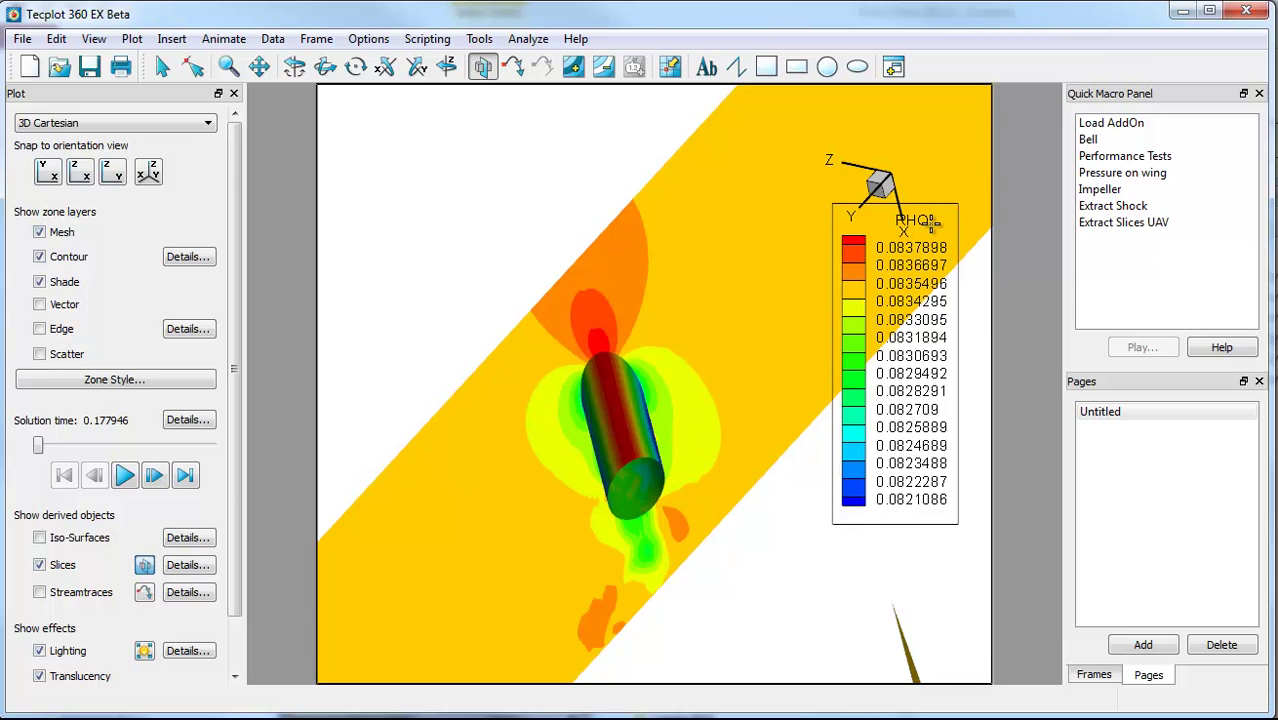
Step: Change the contour variable to 5: RHO-U in Contour Details
click(186, 257)
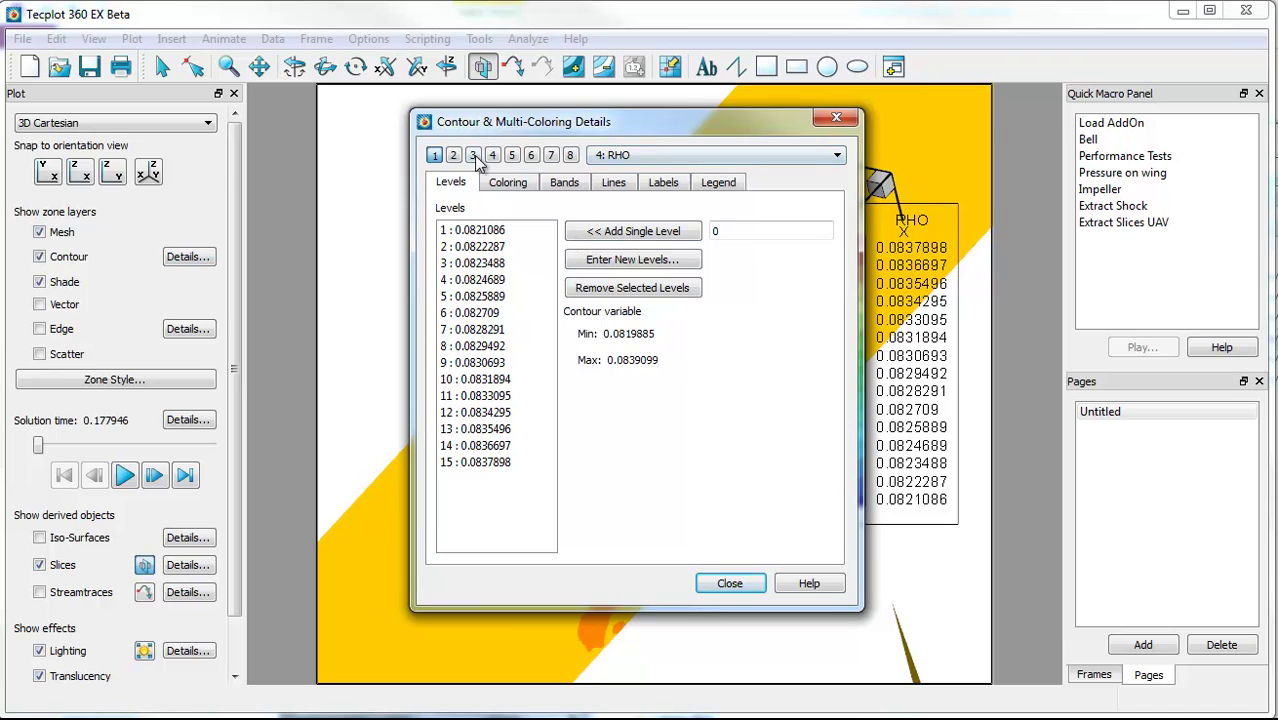
click(614, 158)
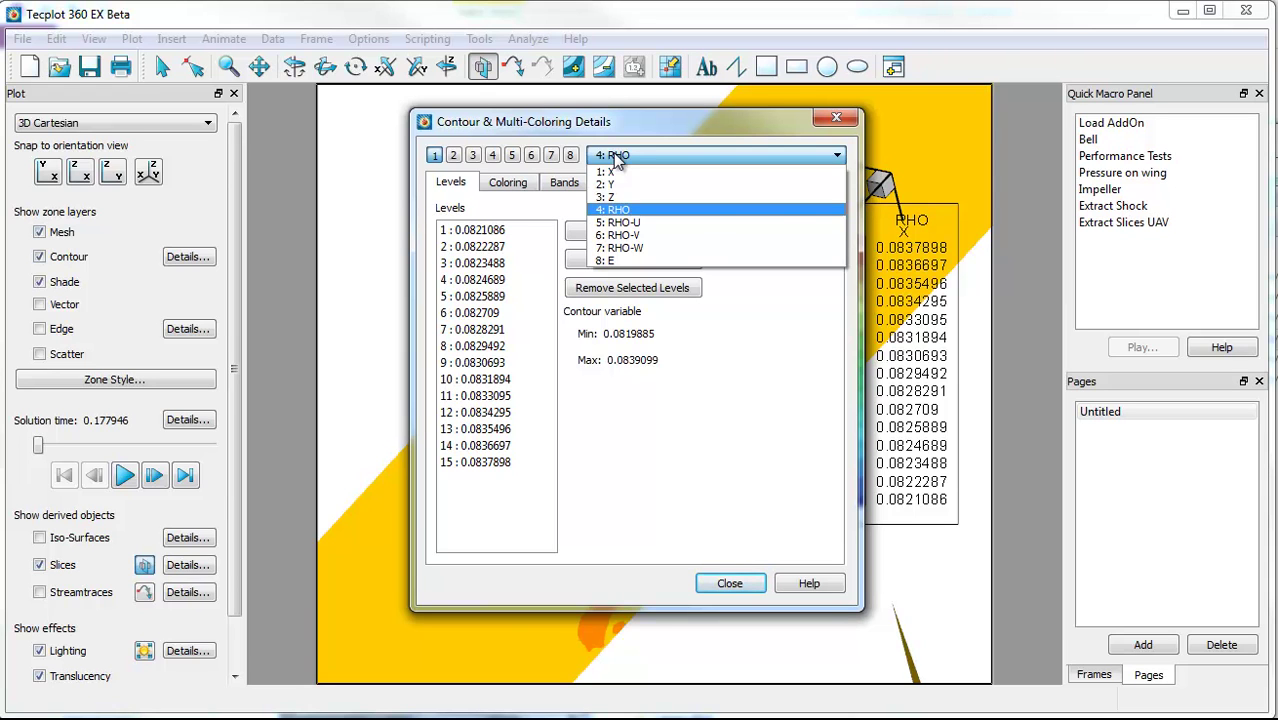
click(614, 157)
click(614, 157)
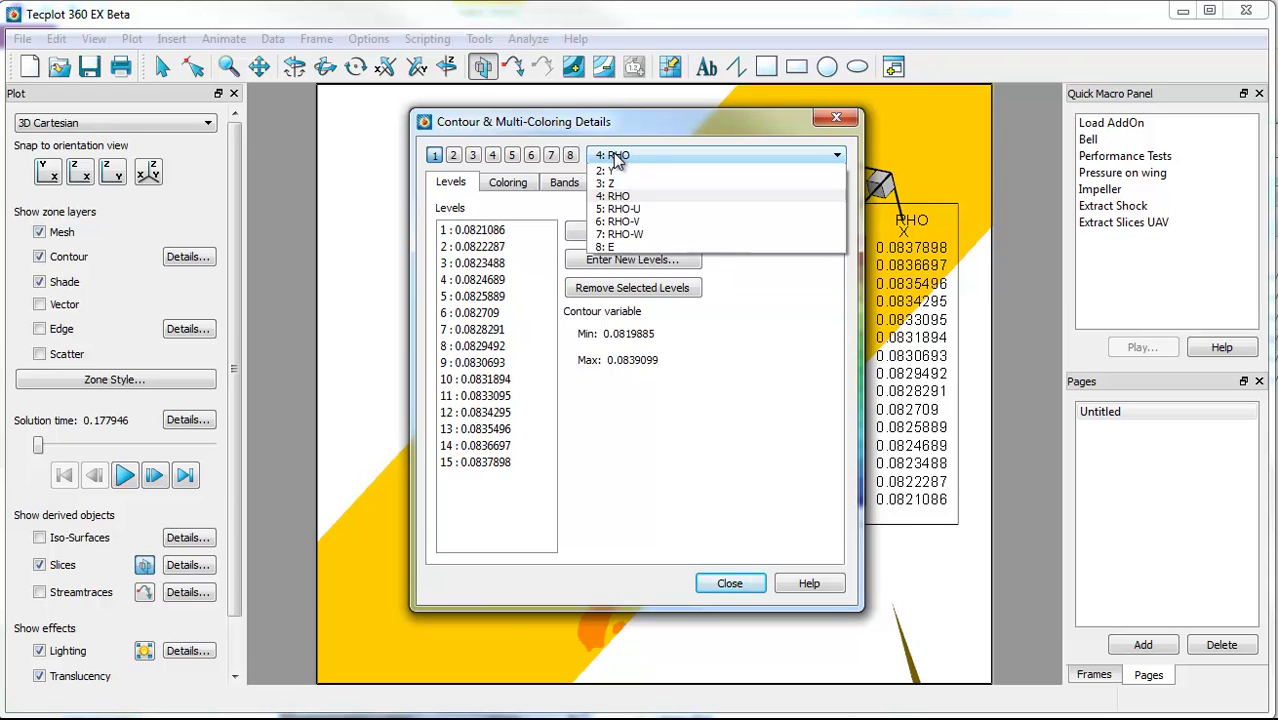
click(646, 223)
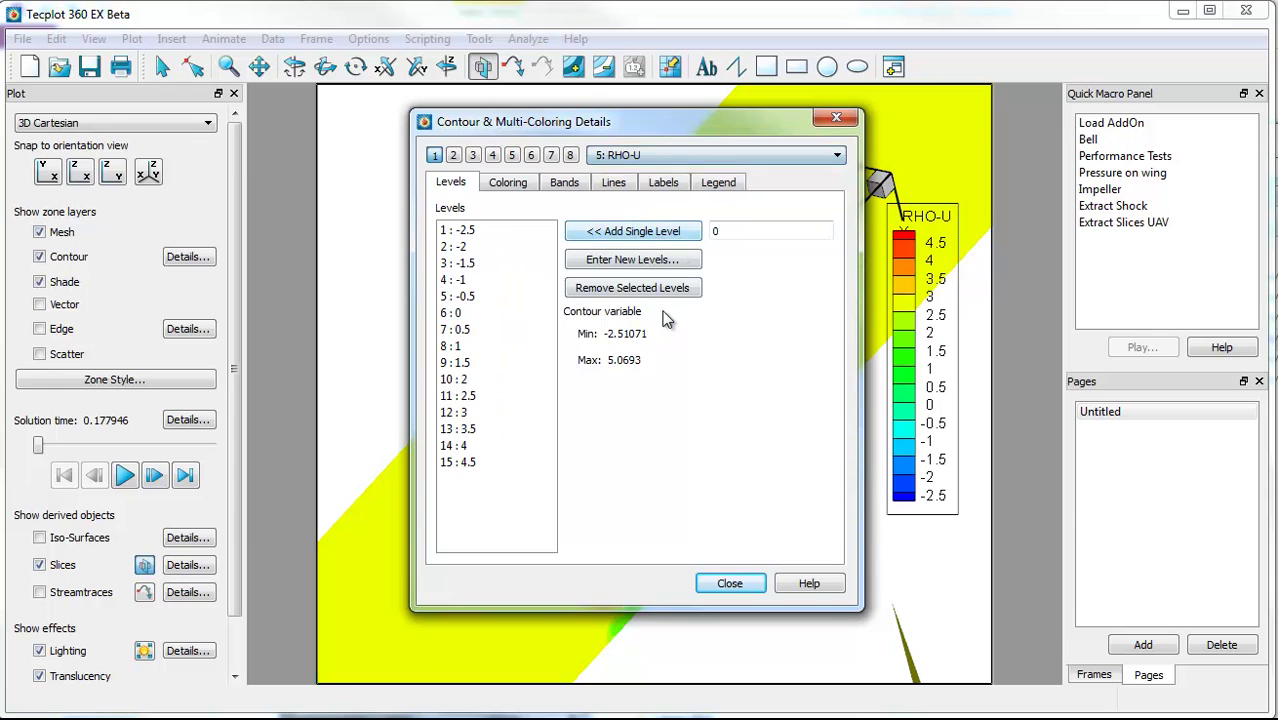
click(729, 583)
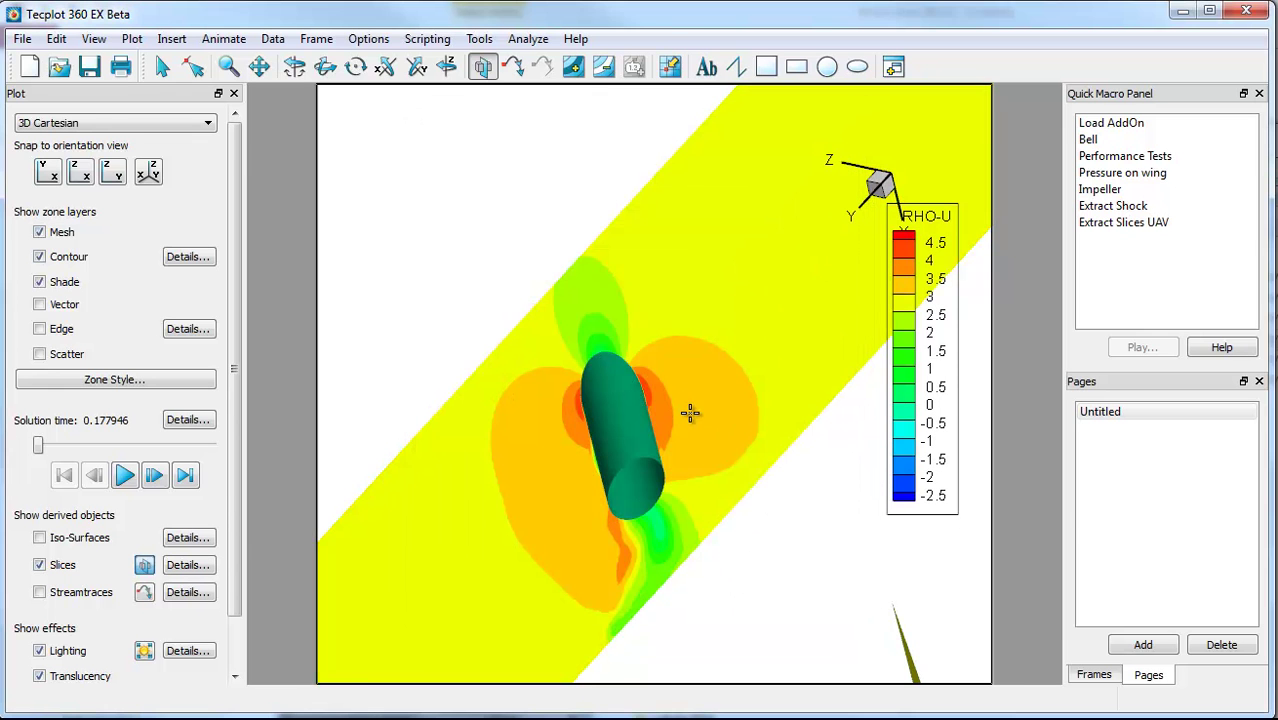
Step: Rotate the view and re-place the slice plane across the cylinder
drag(690, 413, 879, 240)
drag(522, 251, 550, 335)
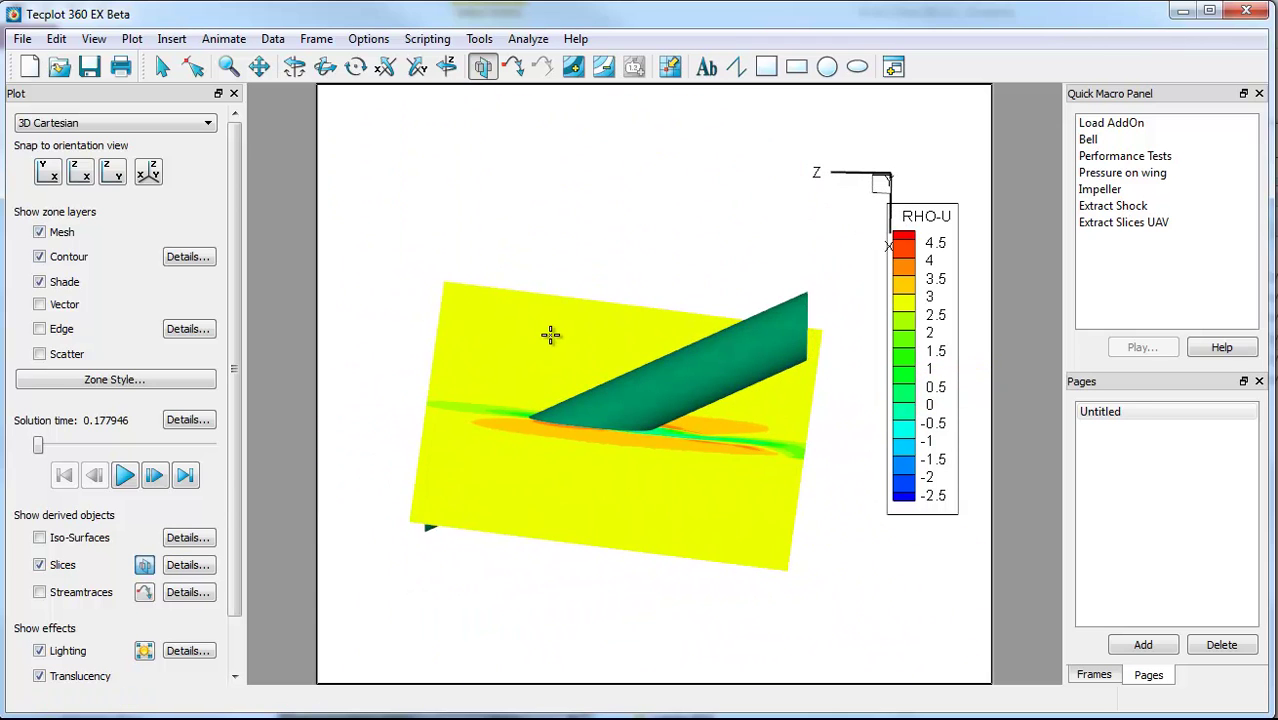
click(552, 452)
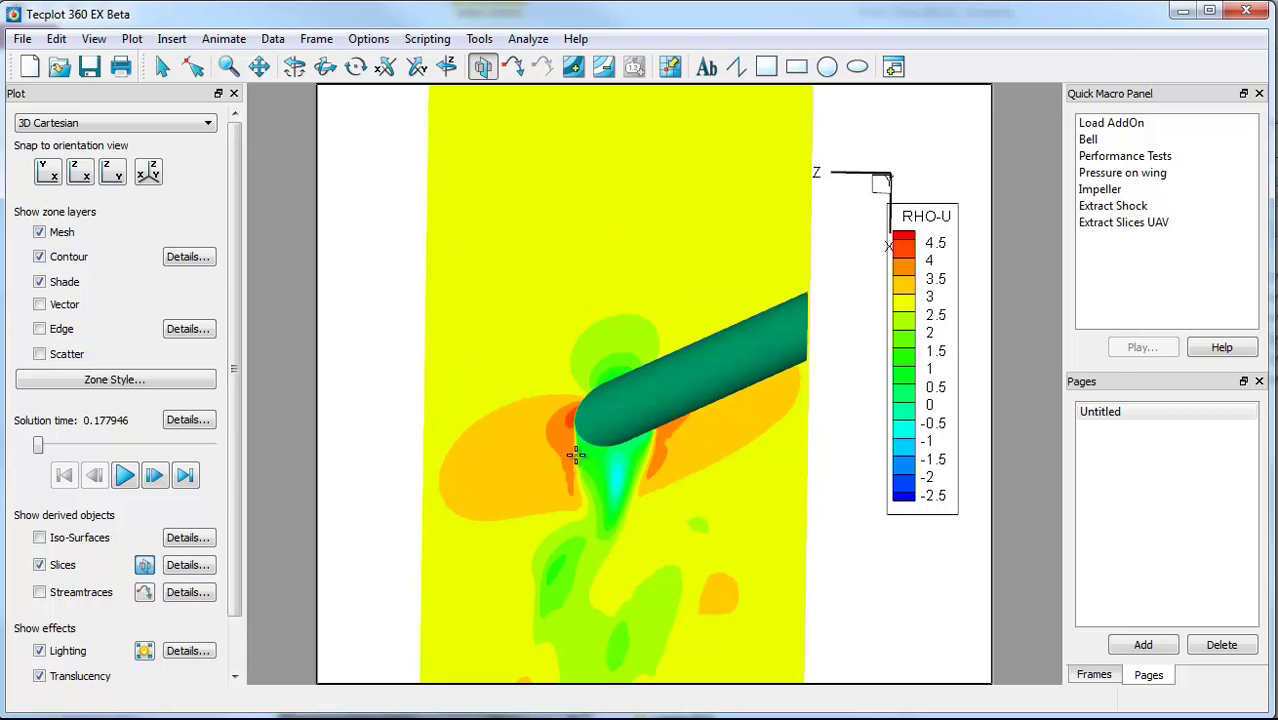
middle_drag(654, 400, 513, 214)
click(660, 408)
Step: Hide the stray dark sheet
key(Escape)
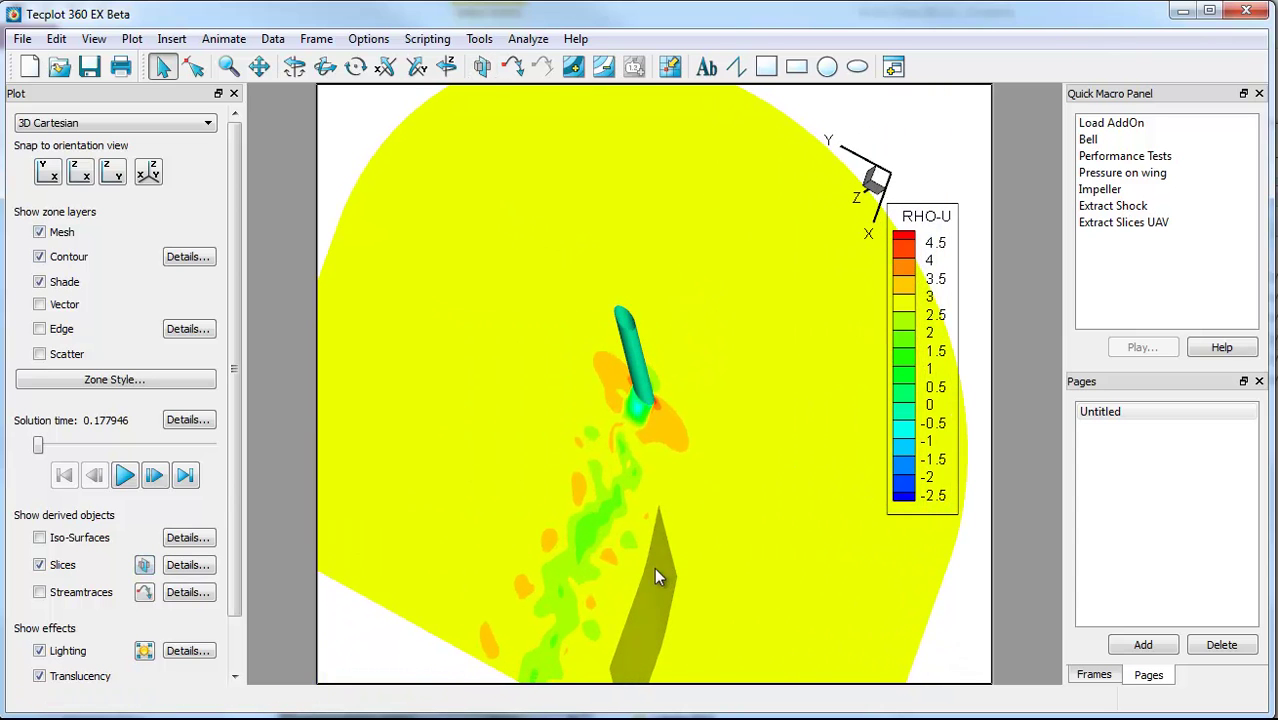
right_click(655, 577)
click(697, 622)
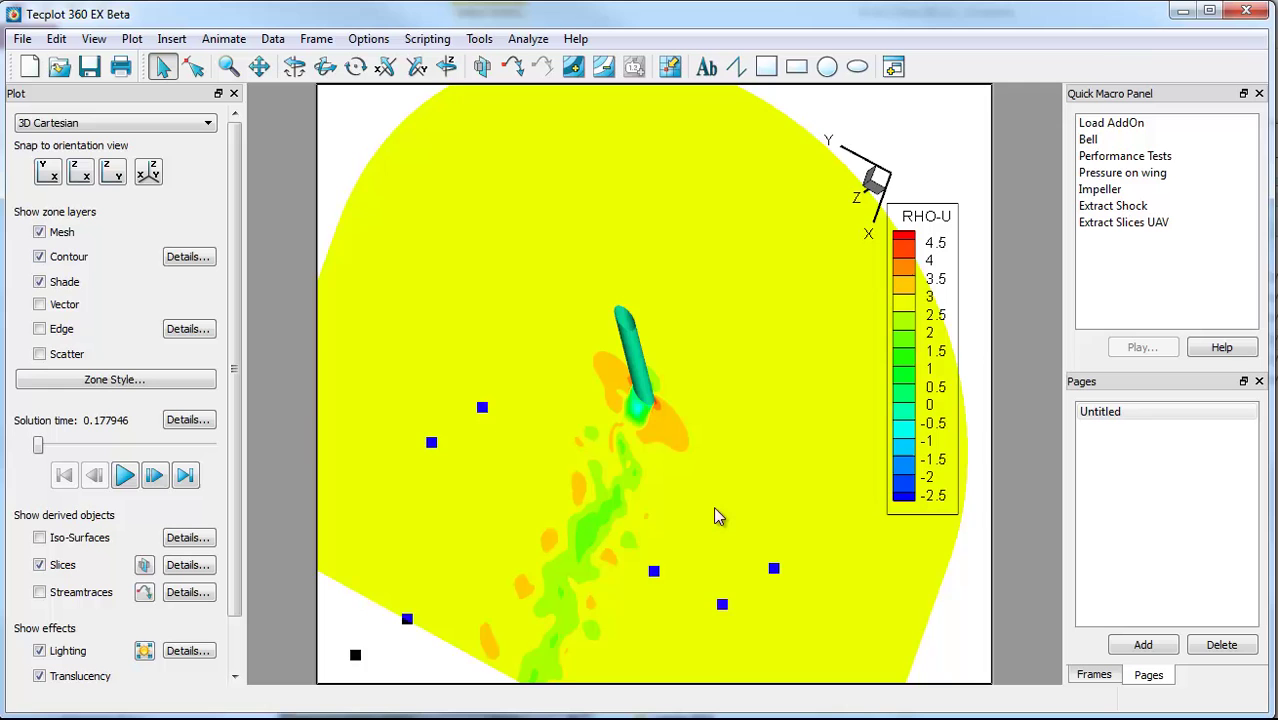
Step: Select the slice and sweep it to a new position across the RHO-U wake
scroll(785, 289, down, 3)
middle_drag(695, 469, 782, 430)
click(782, 427)
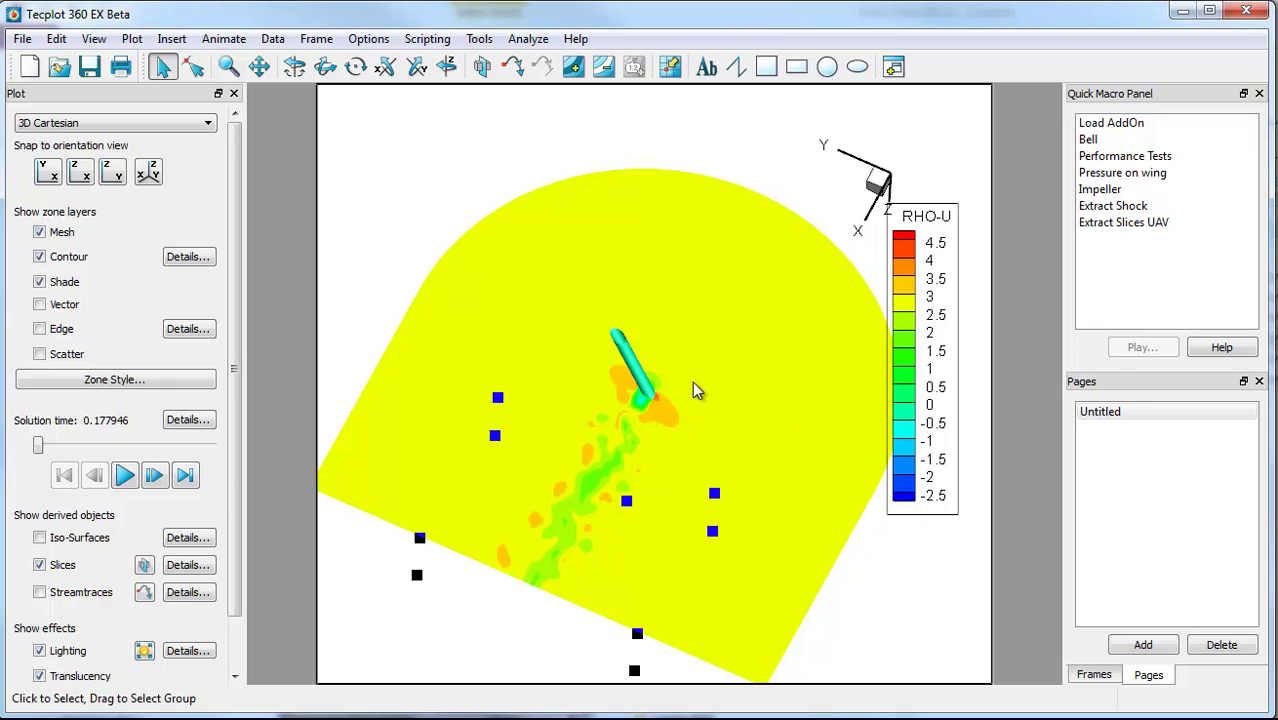
scroll(685, 419, up, 3)
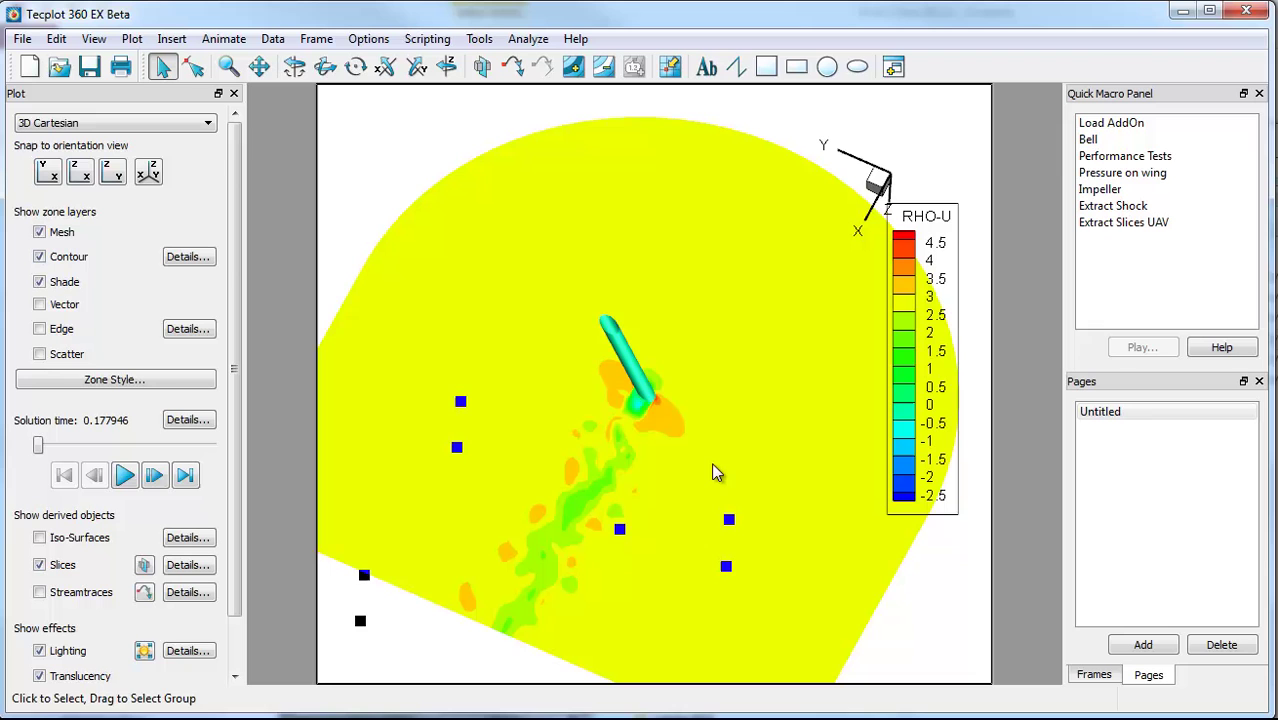
click(146, 566)
drag(628, 369, 612, 348)
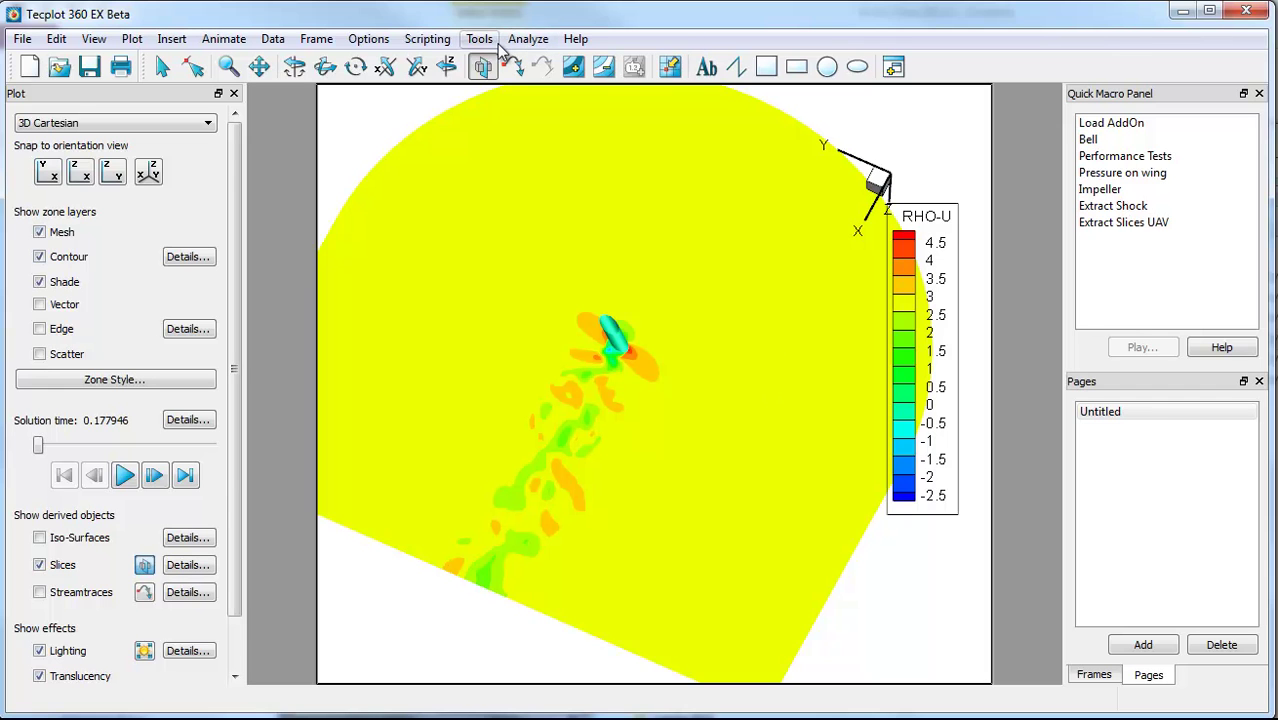
Step: Open Calculate Variables and turn off Calculate on Demand
click(527, 40)
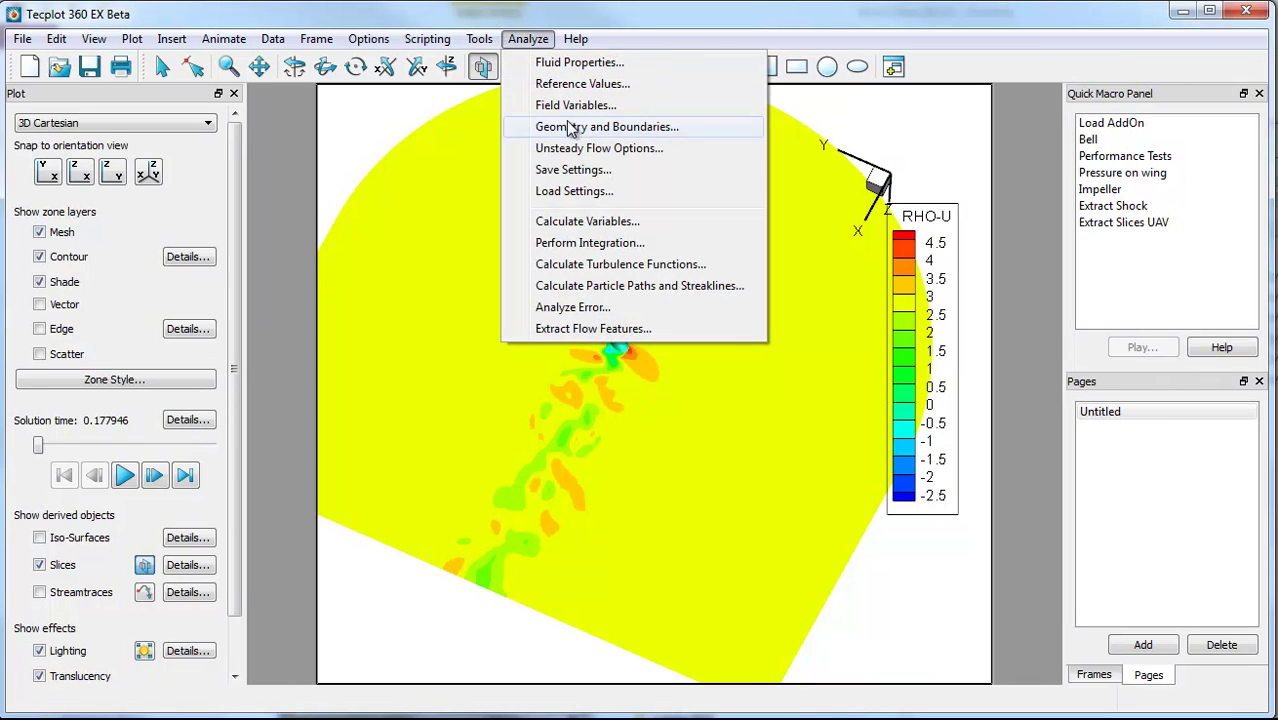
click(614, 222)
click(772, 295)
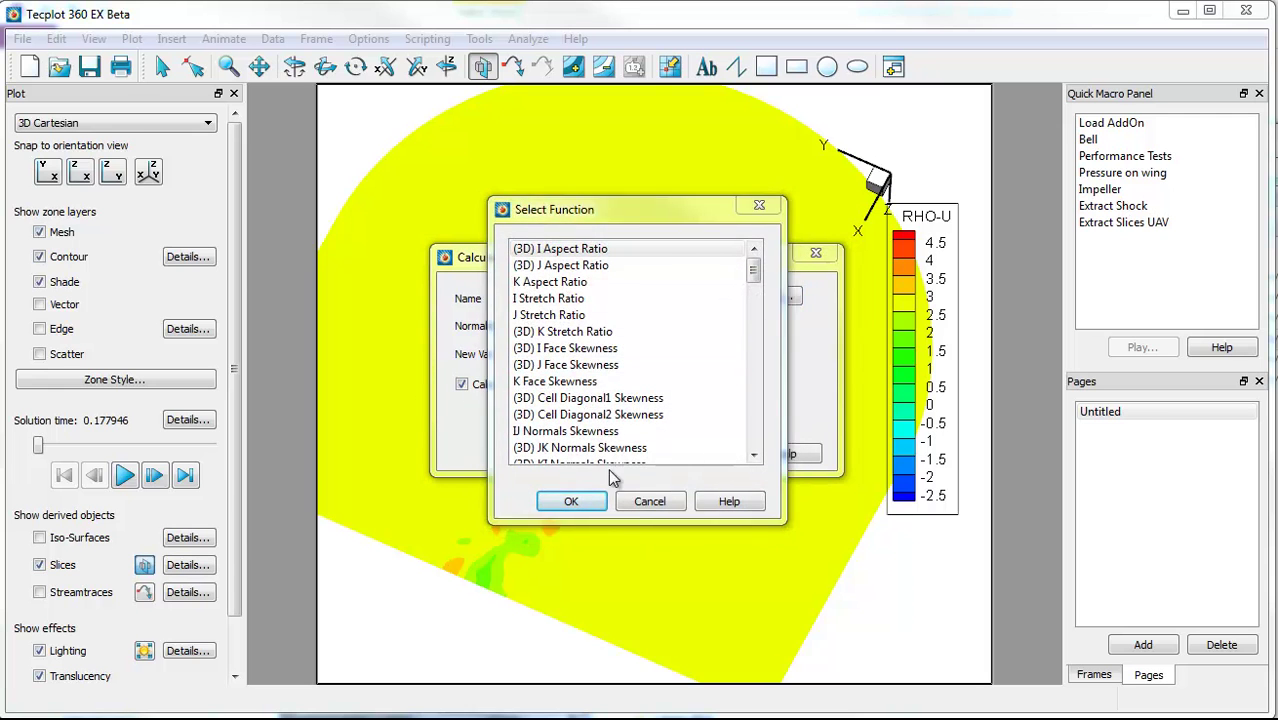
click(649, 501)
click(462, 385)
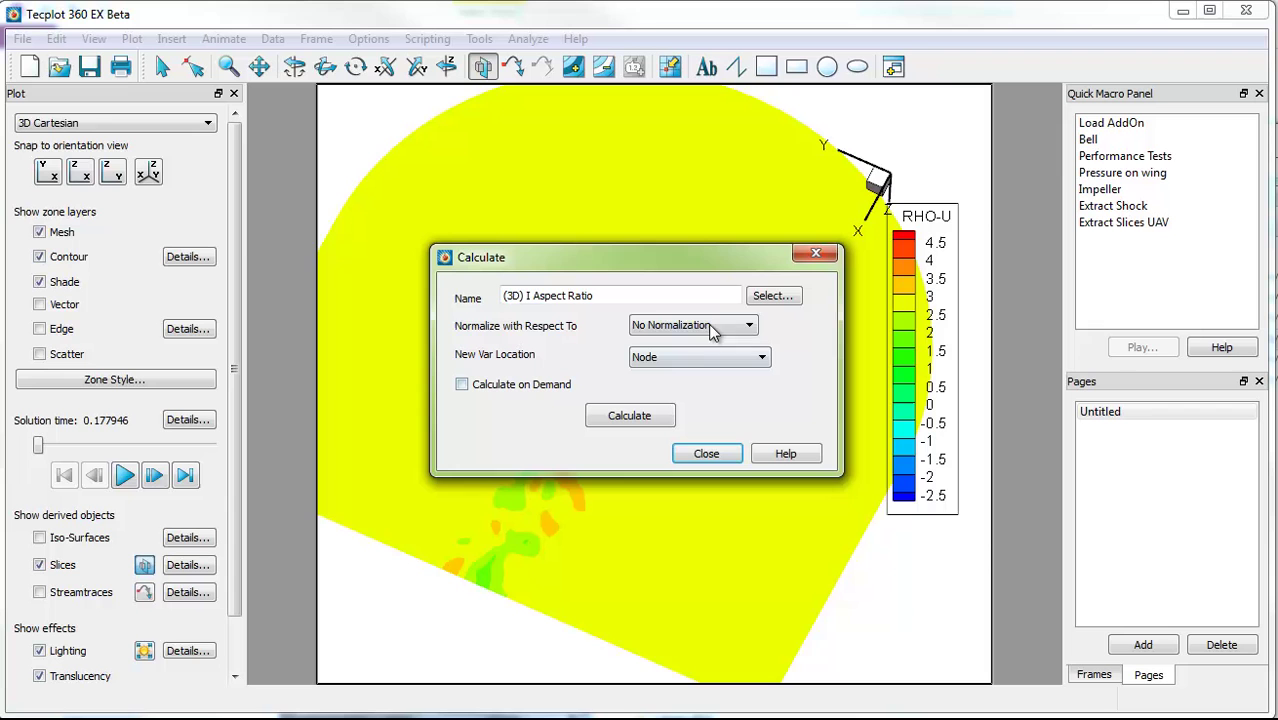
Step: Choose Vorticity Magnitude as the function and calculate it at the nodes
click(772, 296)
scroll(687, 400, down, 5)
scroll(687, 400, down, 2)
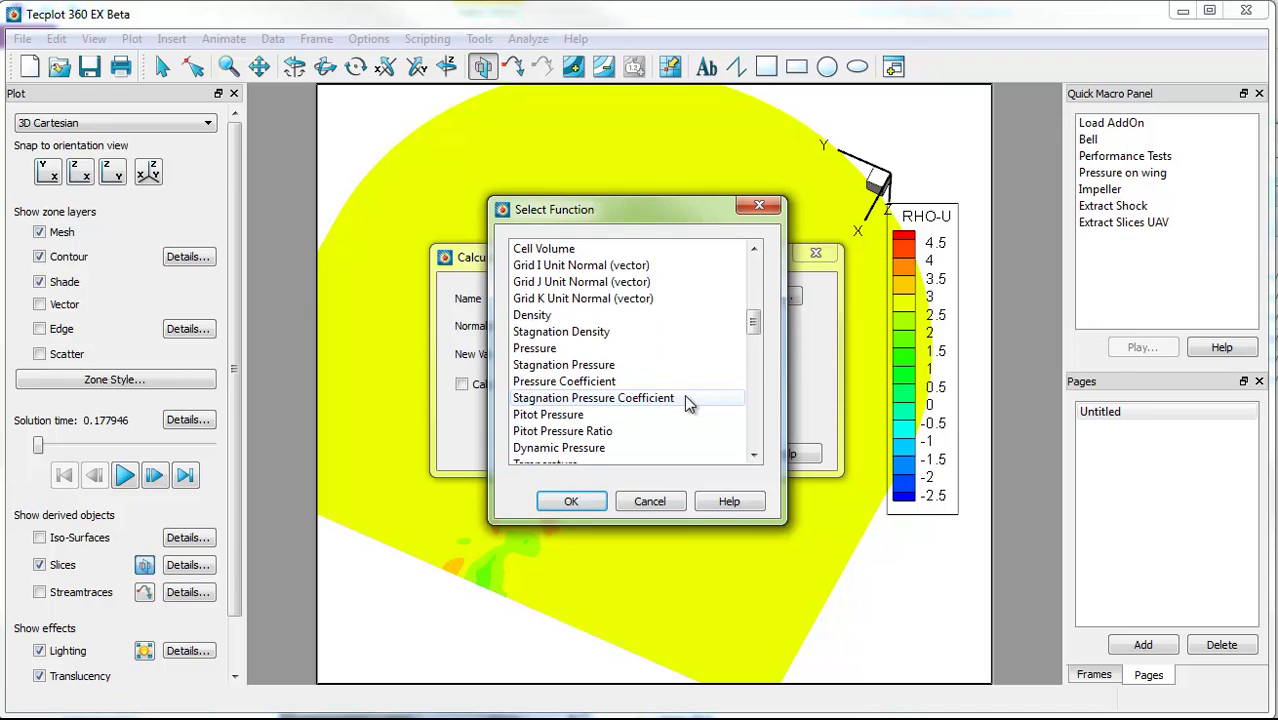
scroll(684, 394, down, 1)
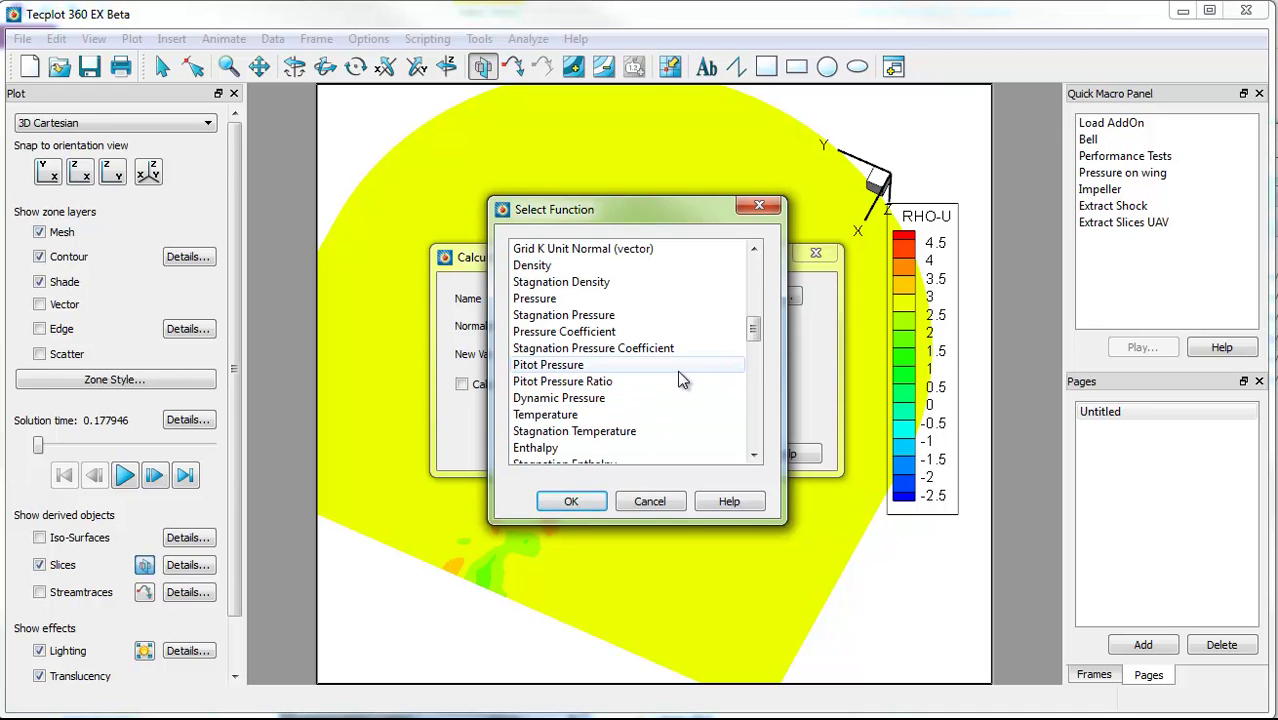
scroll(677, 372, down, 3)
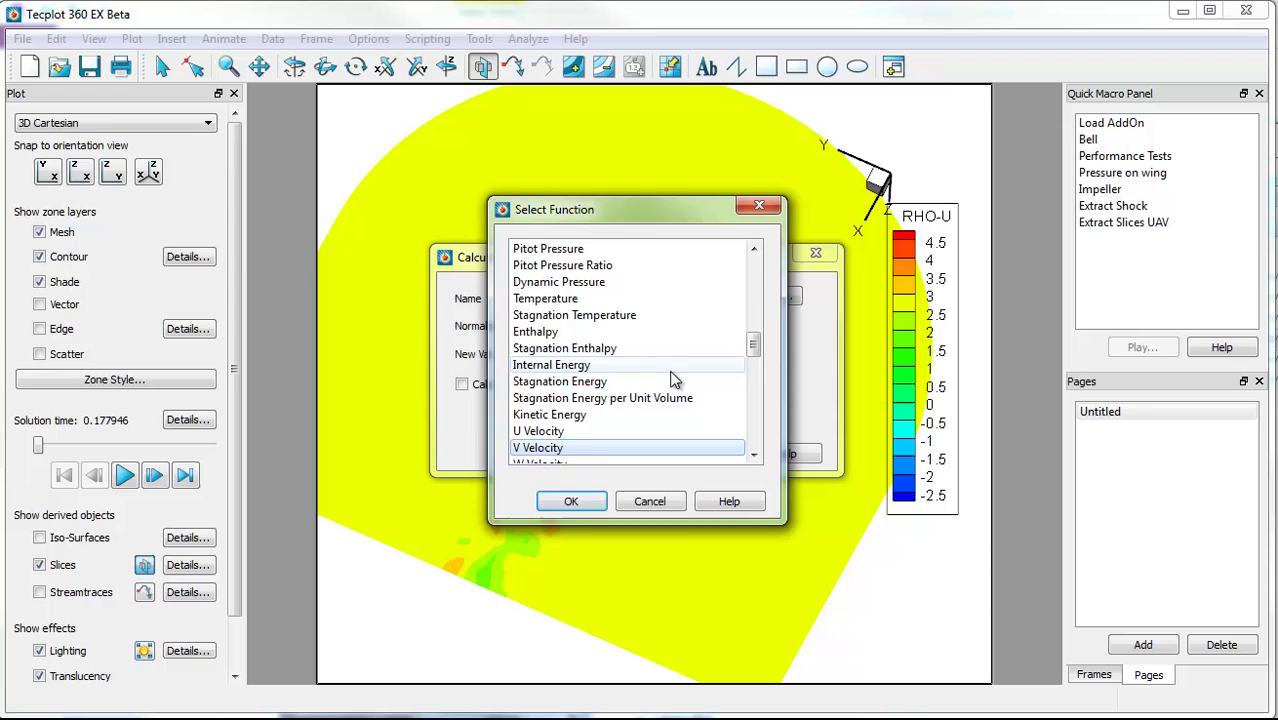
key(Page_Down)
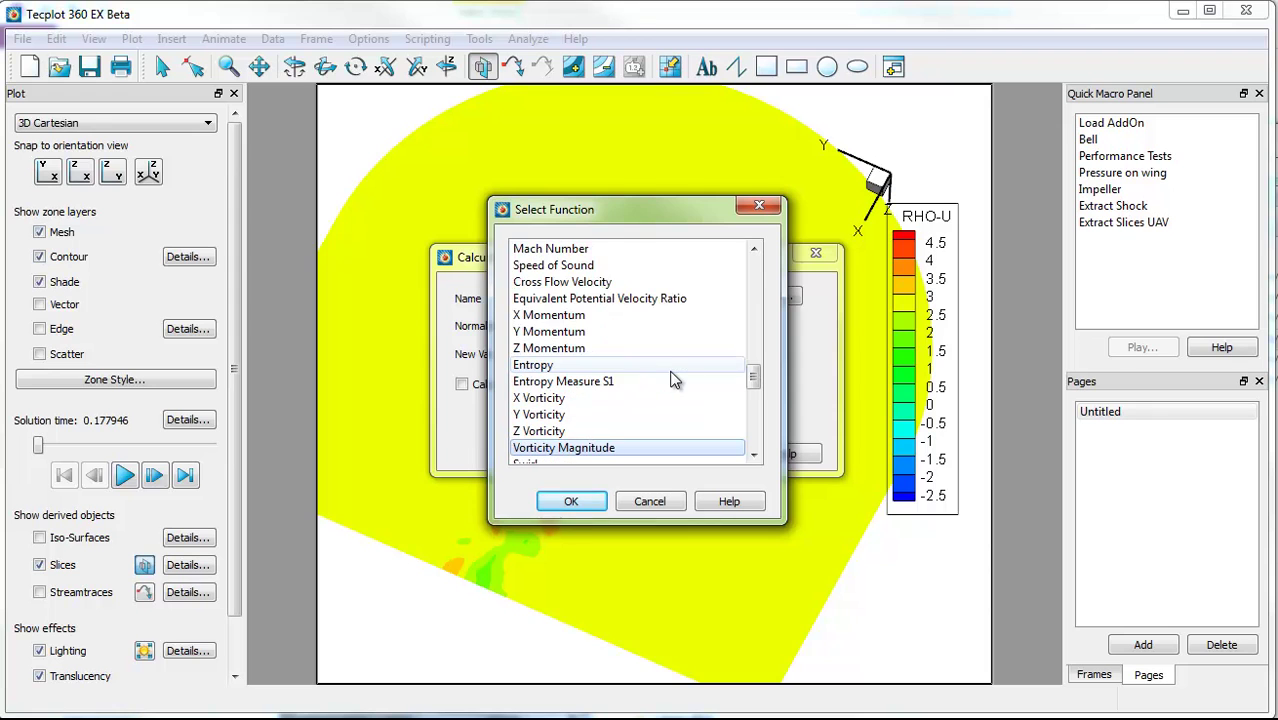
click(571, 501)
click(640, 418)
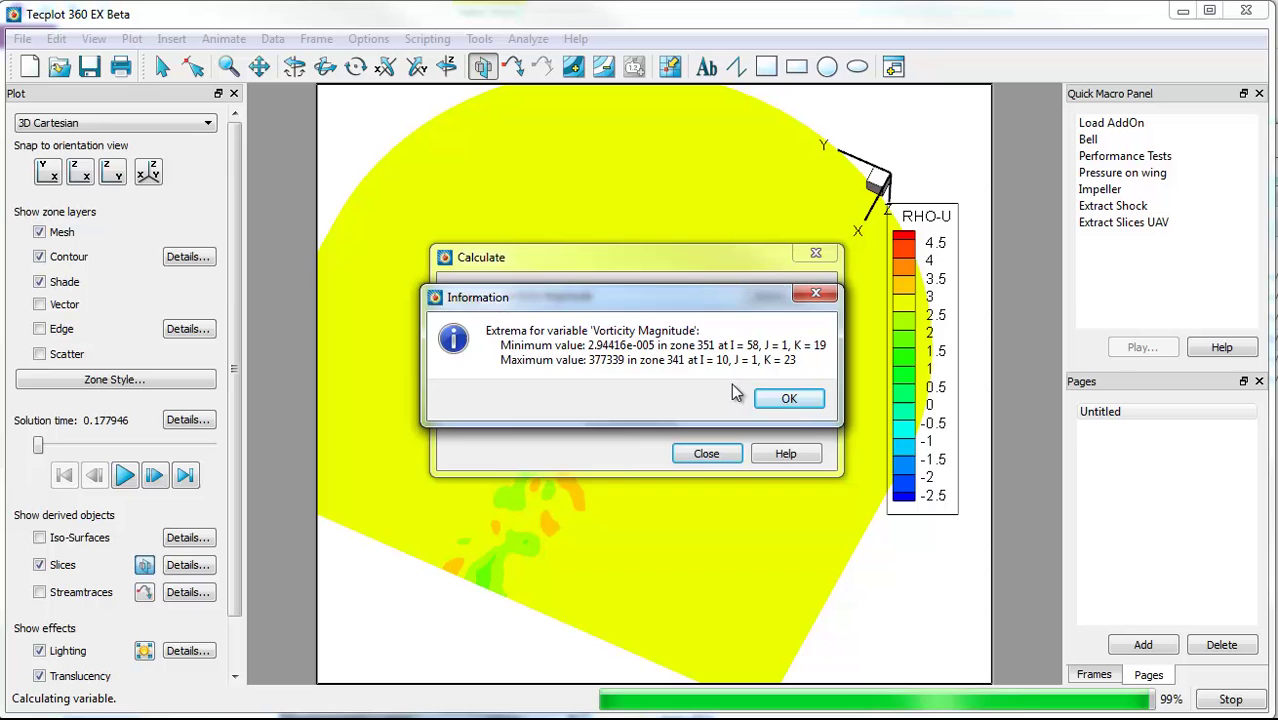
Step: Dismiss the extrema report (maximum 377339) and the calculation success message
click(789, 399)
click(701, 394)
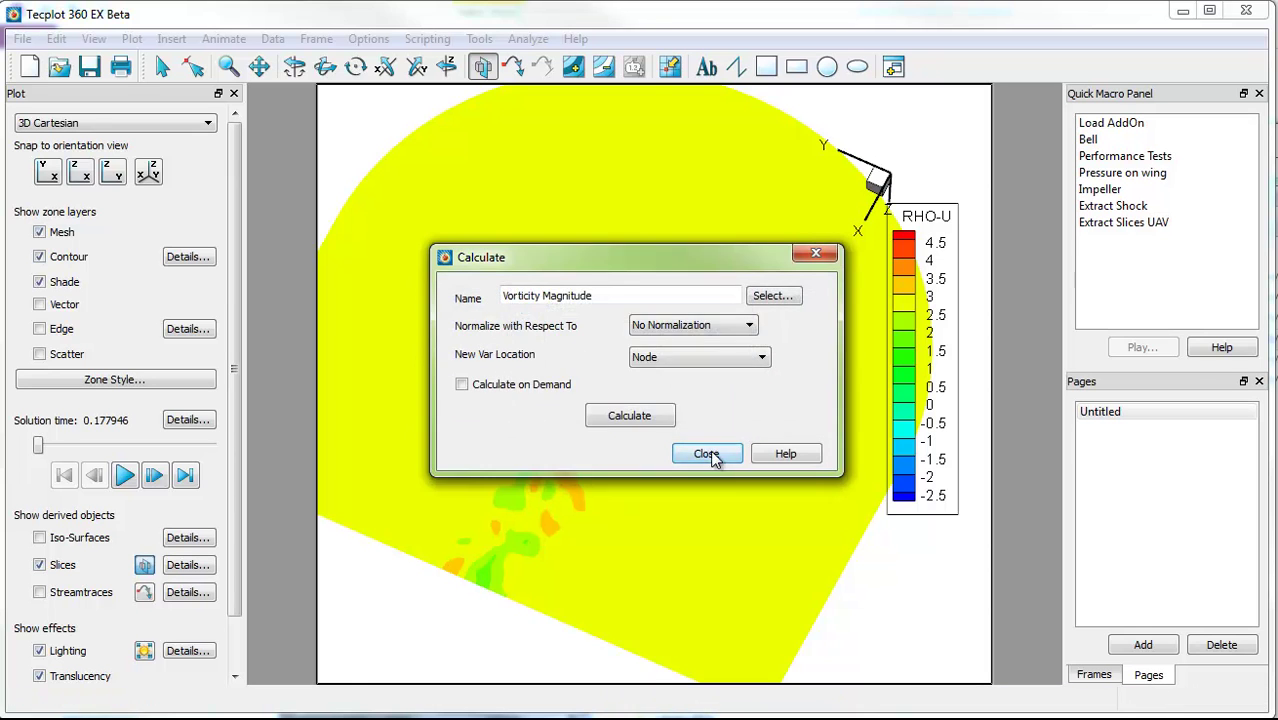
Step: Assign Vorticity Magnitude as the variable for contour group 8
click(708, 453)
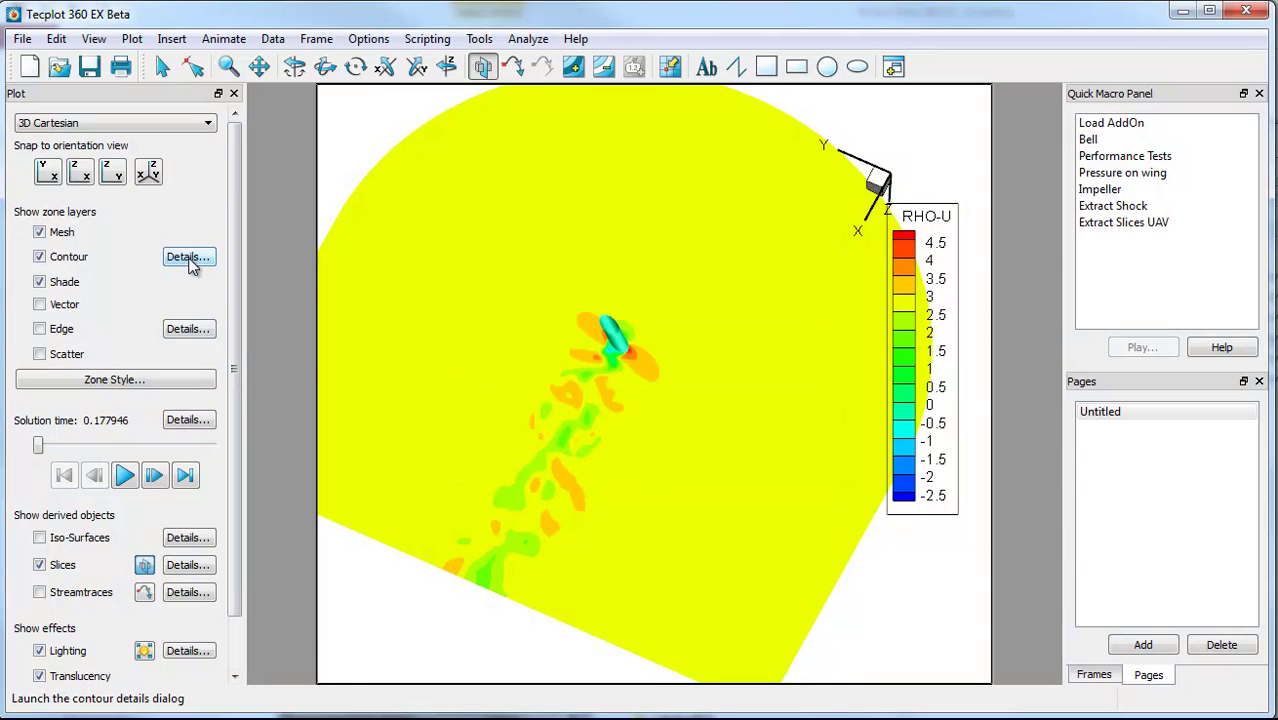
right_click(396, 314)
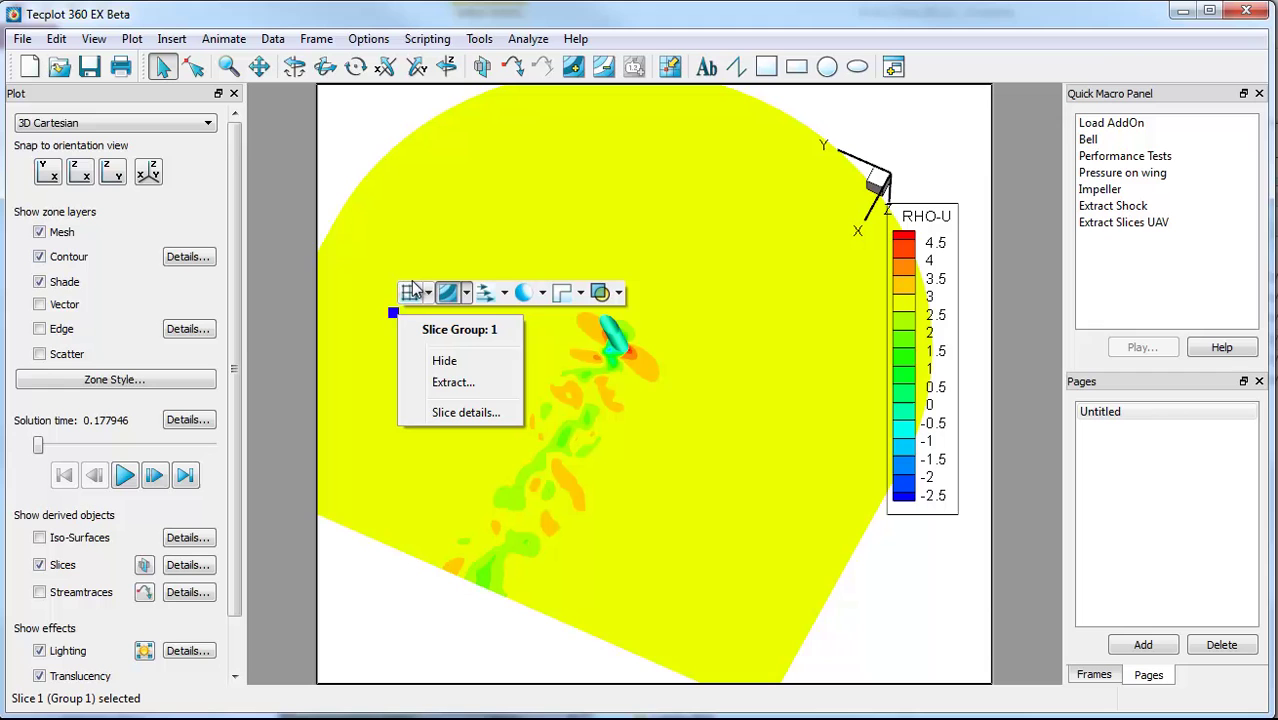
click(467, 294)
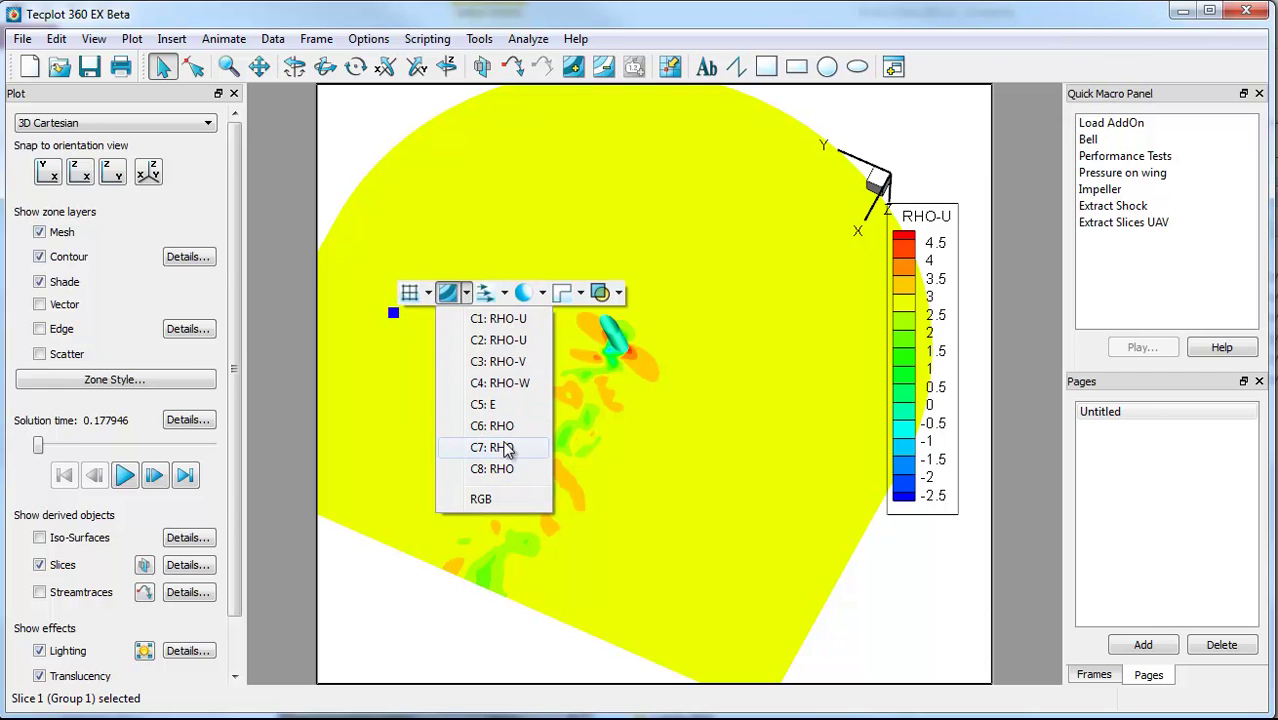
click(165, 224)
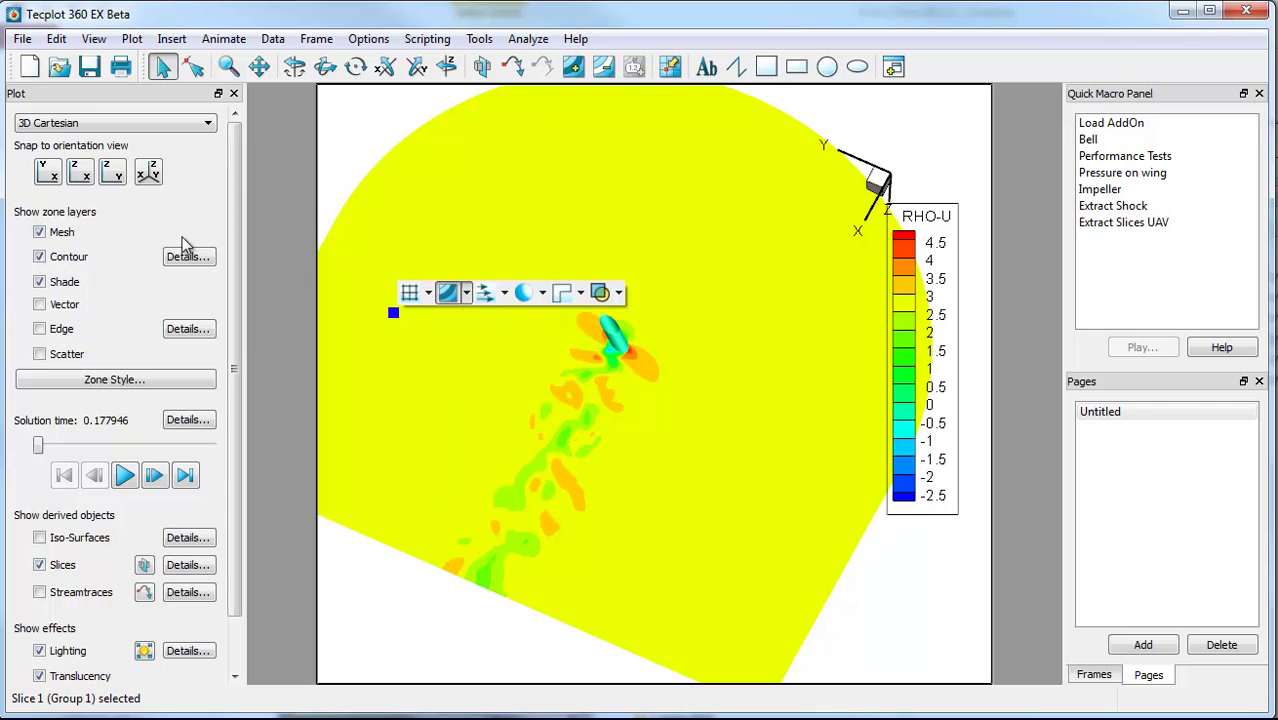
click(188, 257)
click(570, 155)
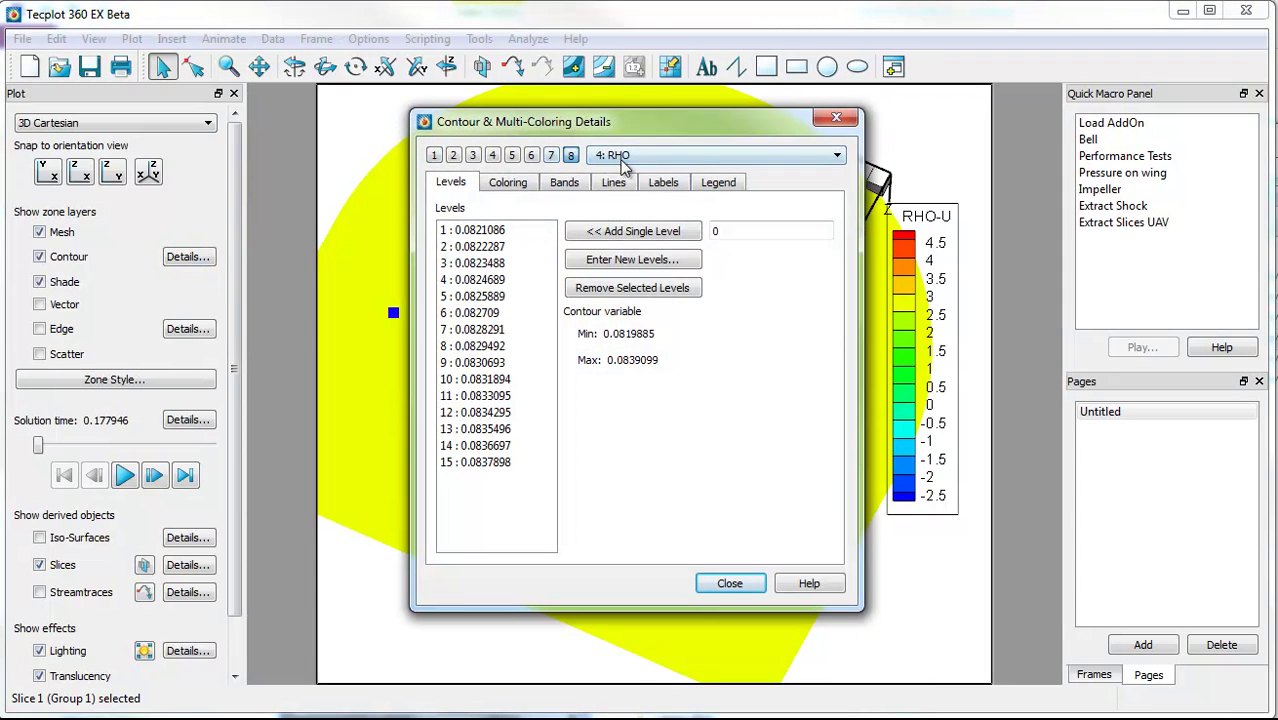
click(640, 155)
click(645, 272)
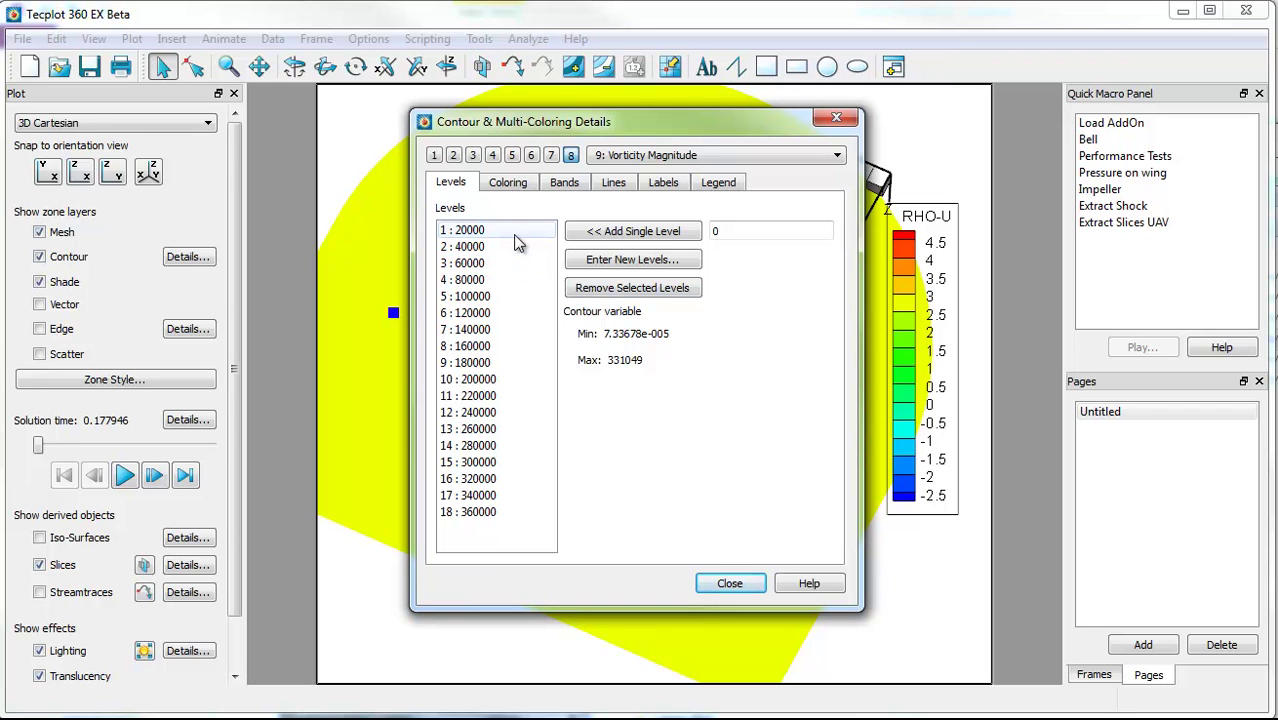
Step: Enter 25 new contour levels from 0 to 250
click(623, 260)
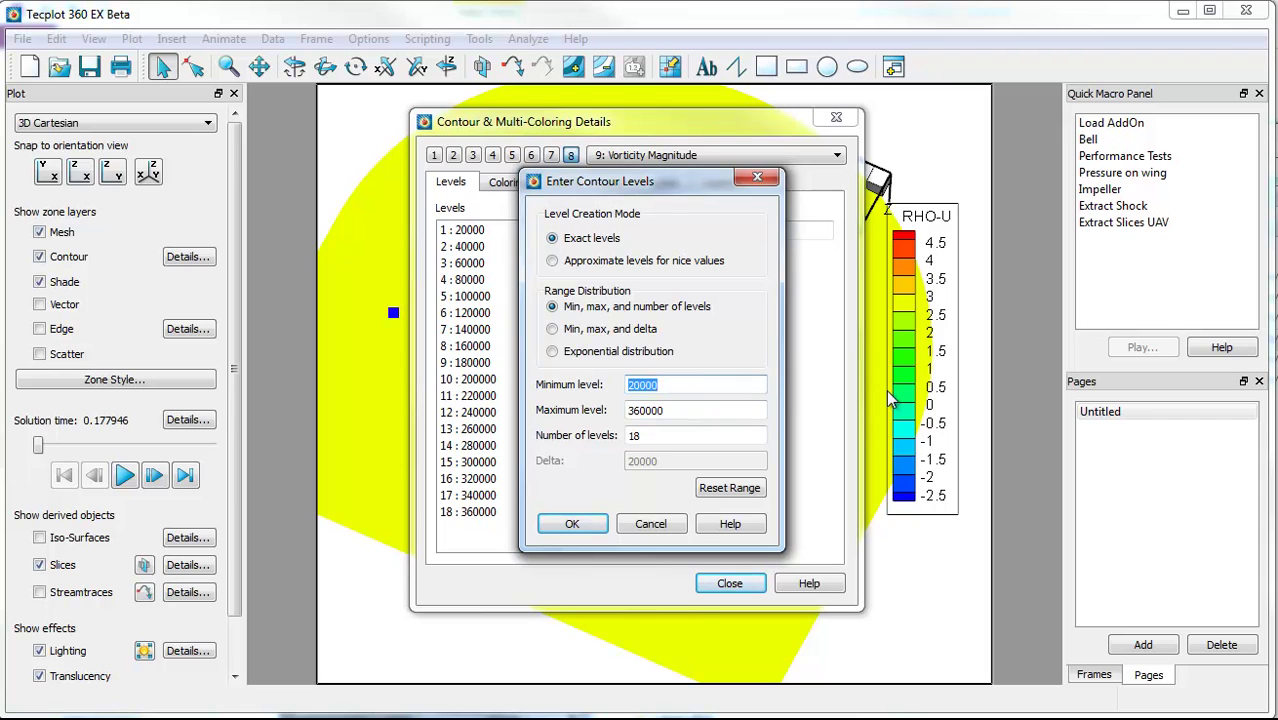
text(0)
key(Tab)
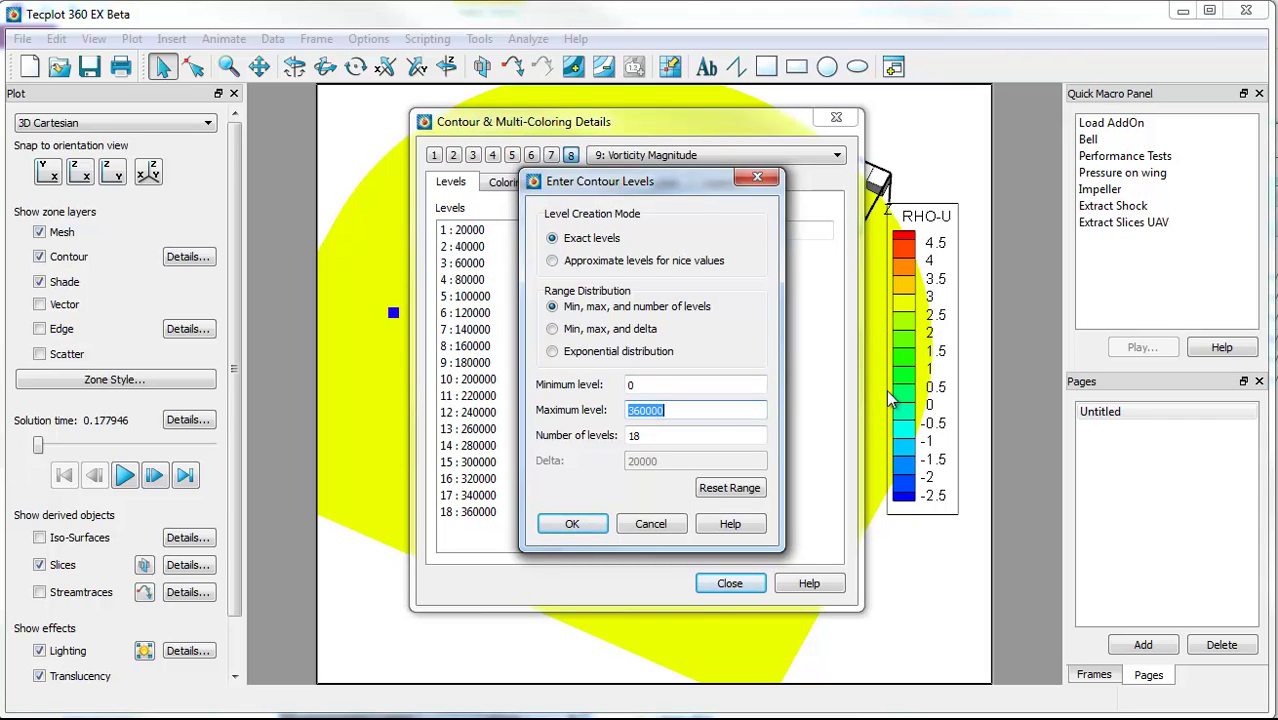
text(250)
click(672, 437)
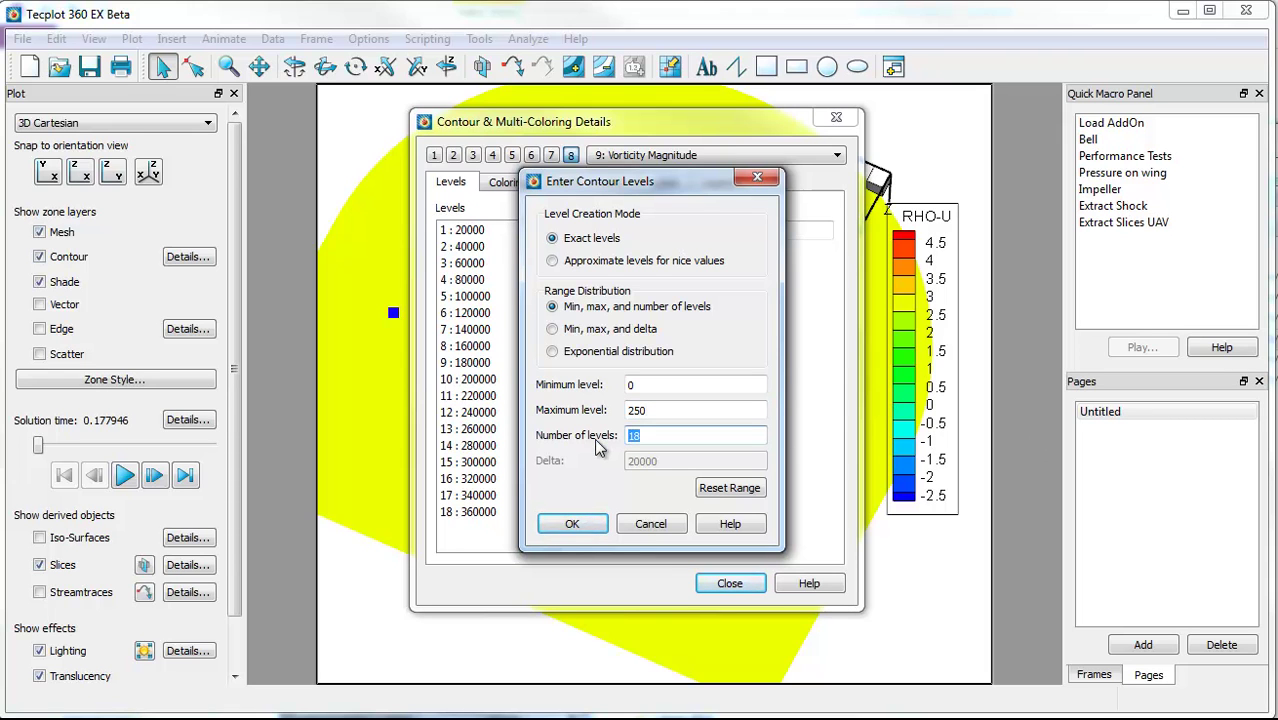
text(25)
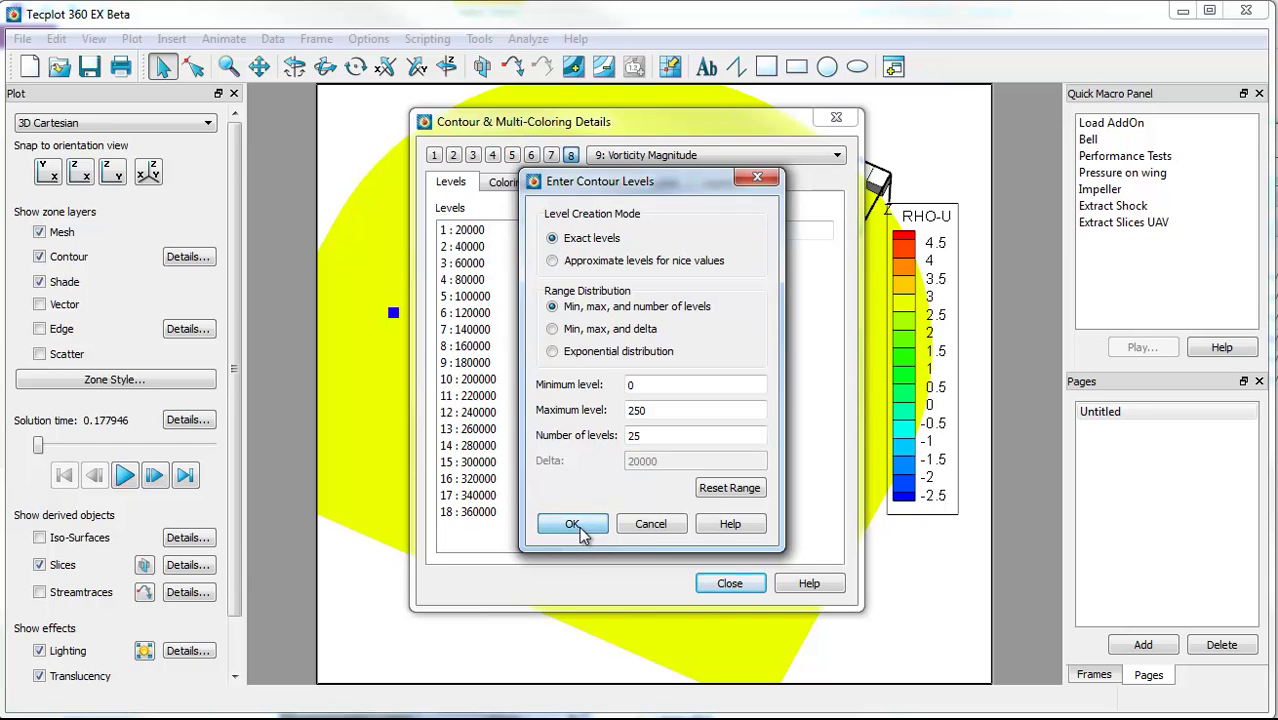
click(580, 529)
Step: Colour the slice by C8: Vorticity Magnitude
click(729, 585)
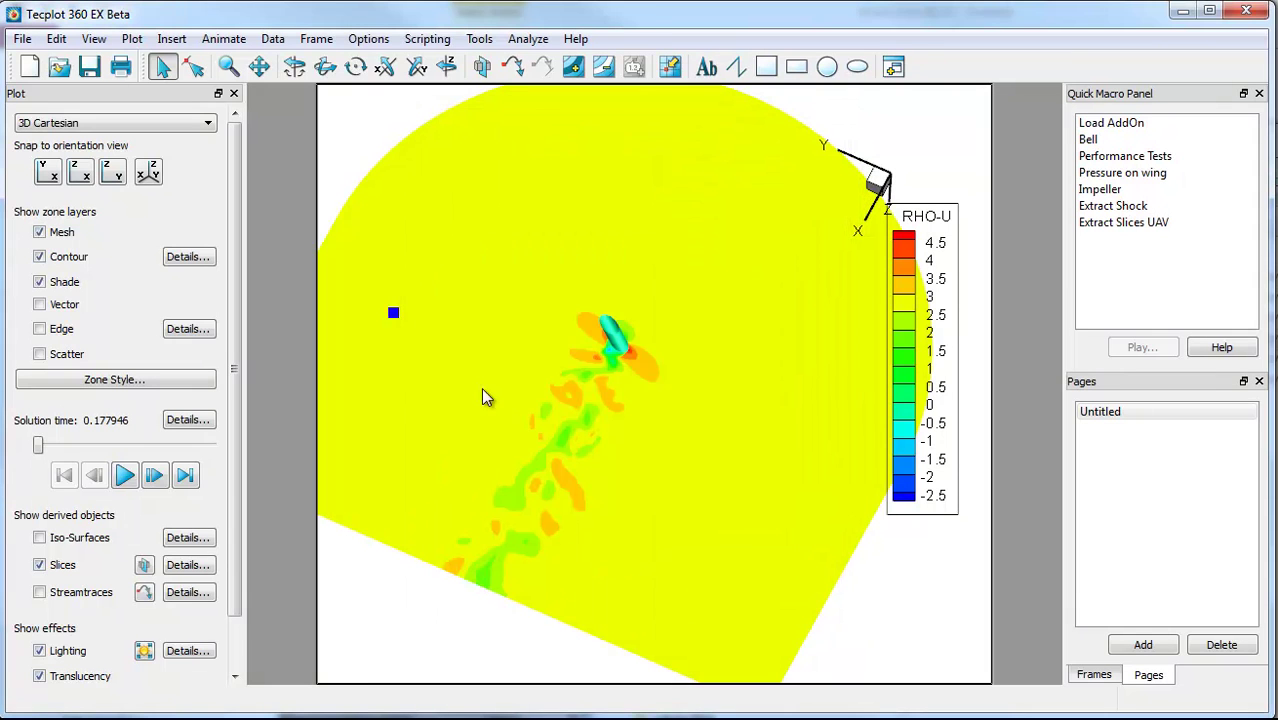
click(470, 388)
click(541, 364)
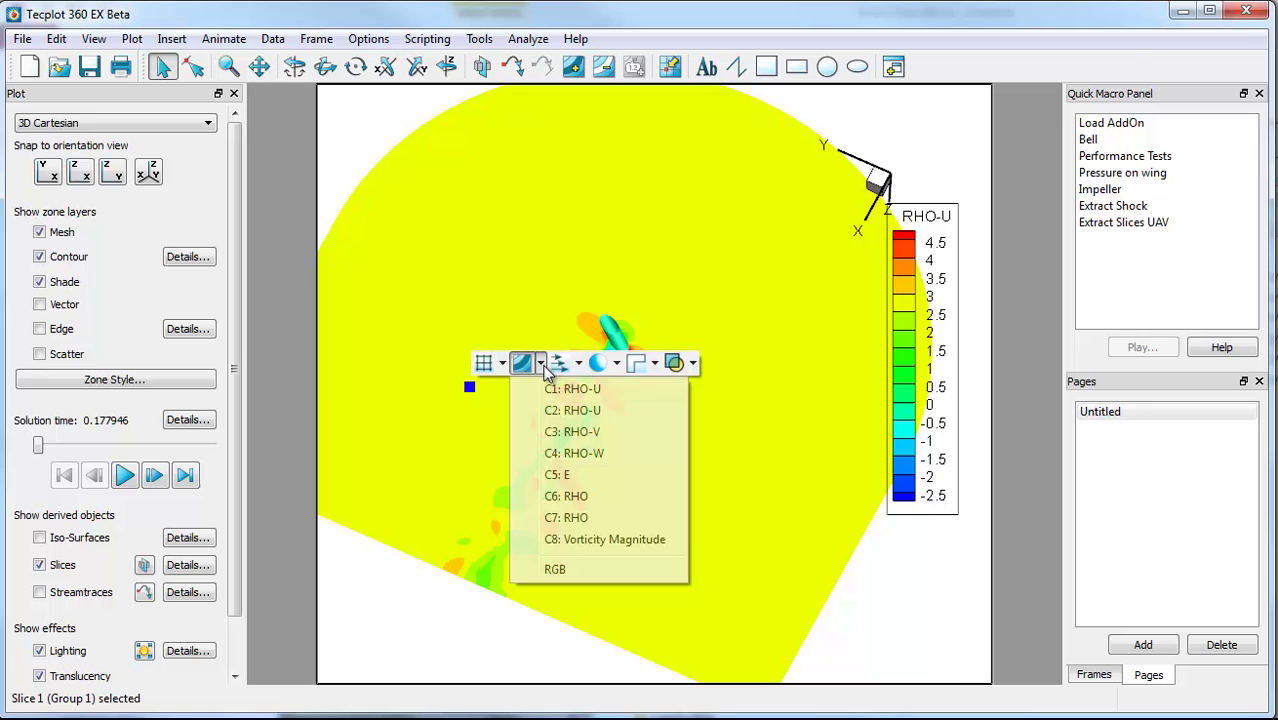
click(598, 543)
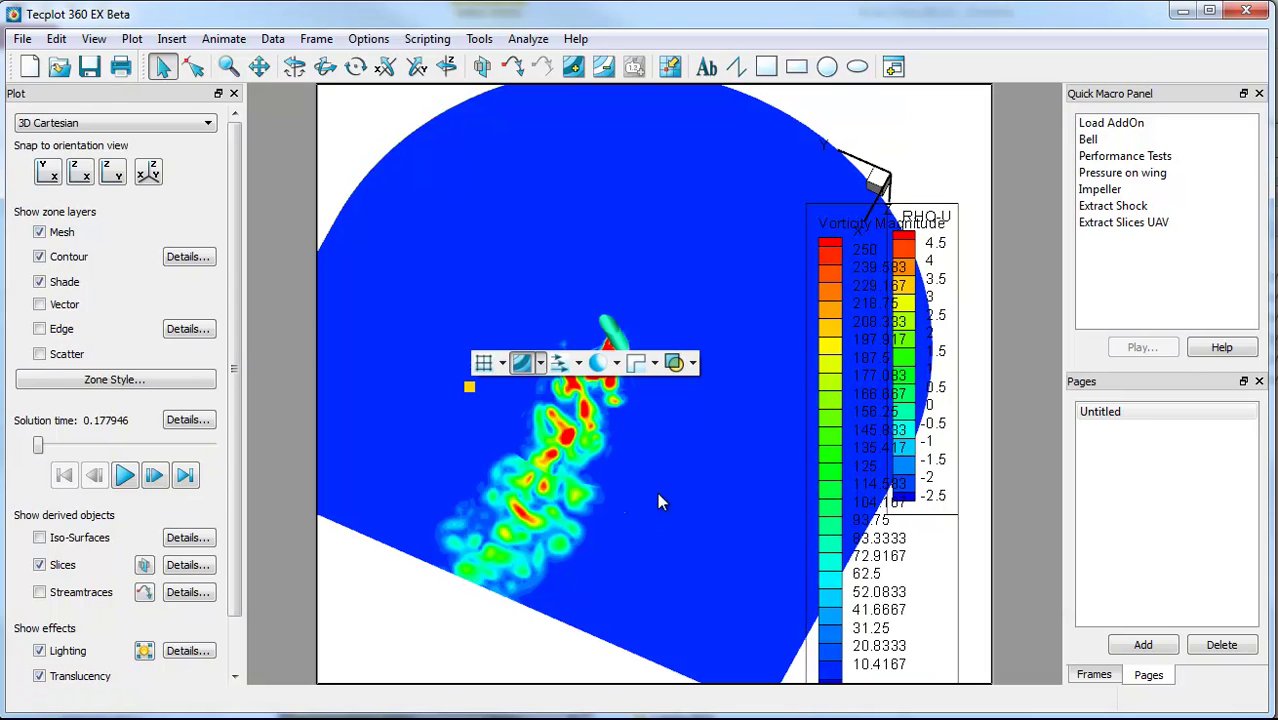
Step: Hide the Vorticity Magnitude and RHO-U legends and zoom in on the wake
right_click(813, 409)
mouse_move(889, 453)
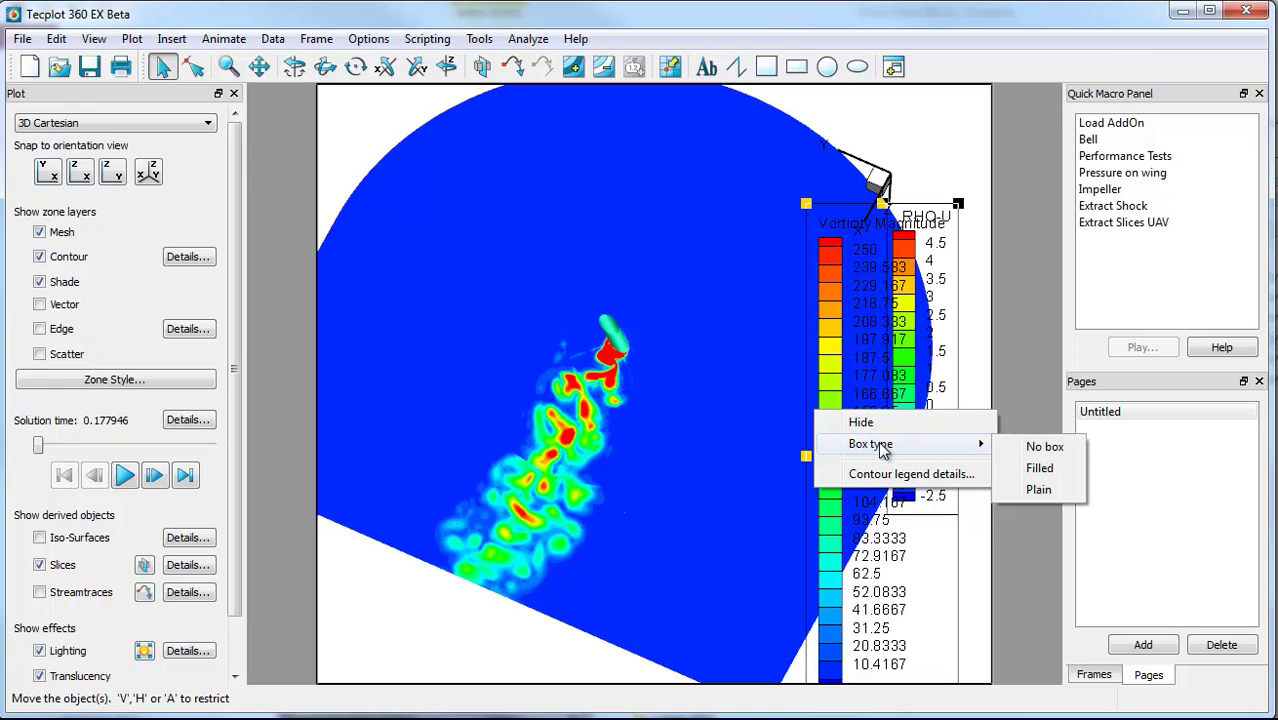
click(860, 422)
right_click(918, 380)
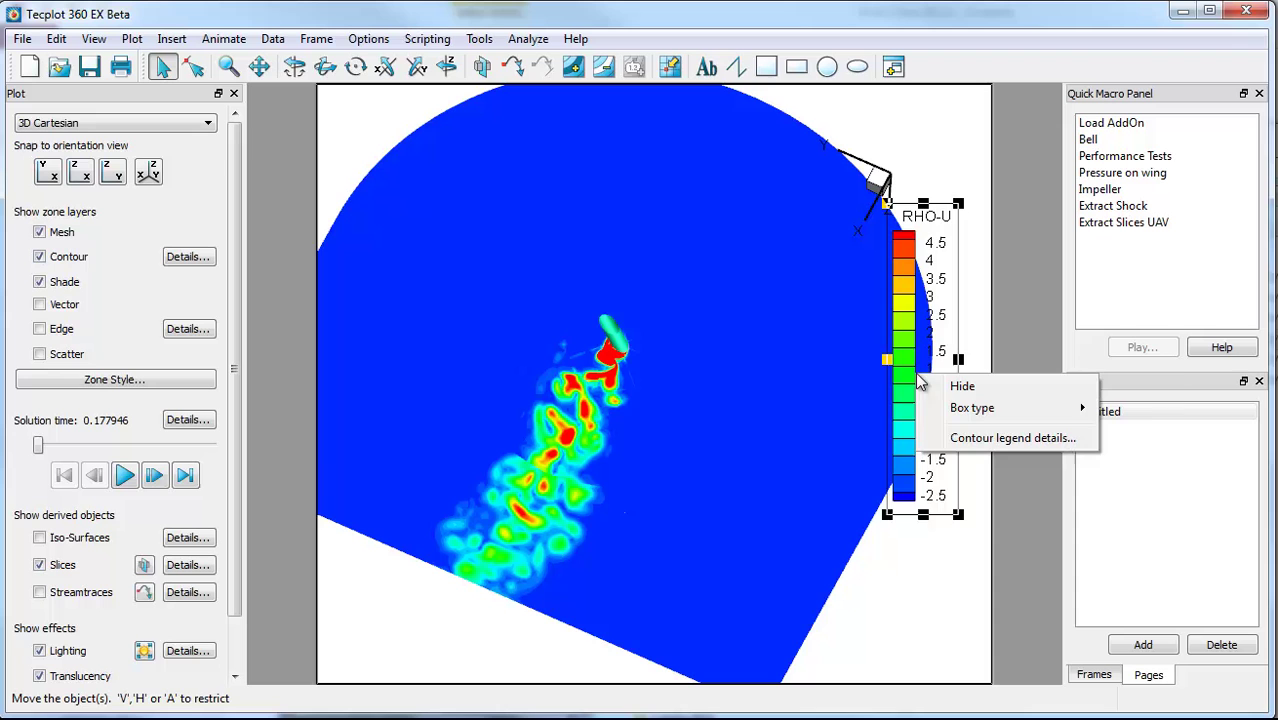
click(958, 386)
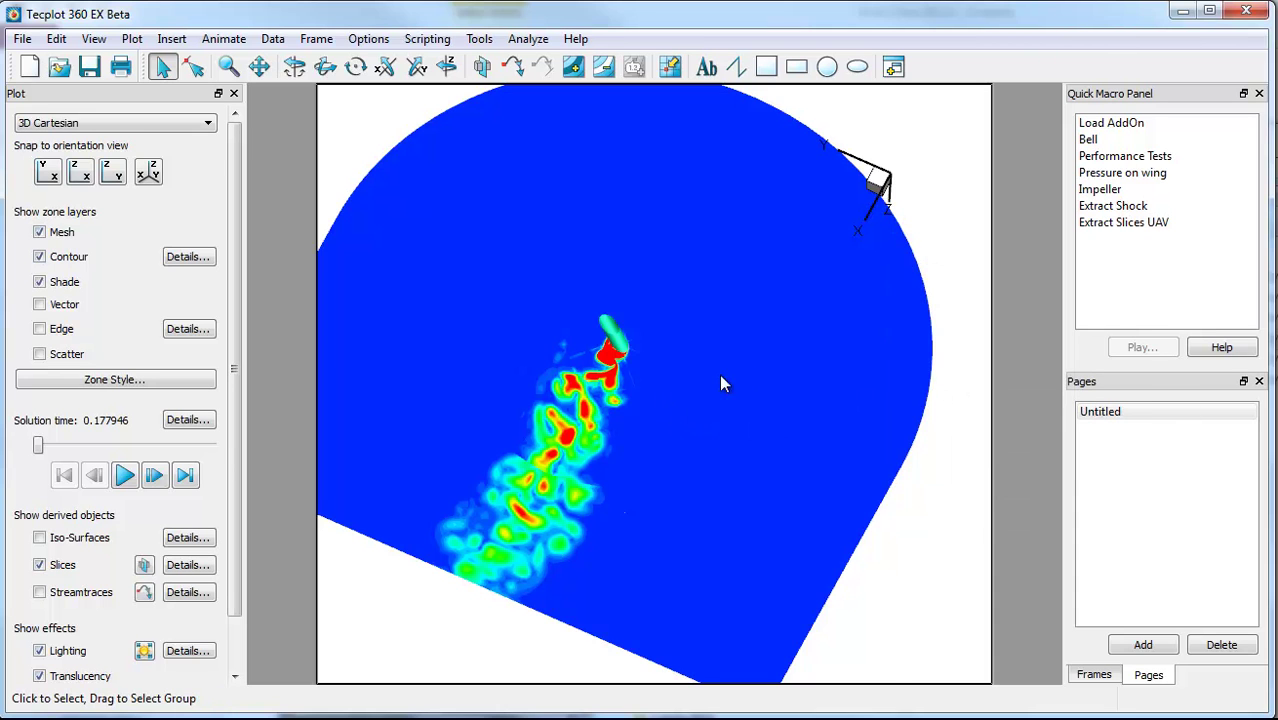
scroll(700, 388, up, 5)
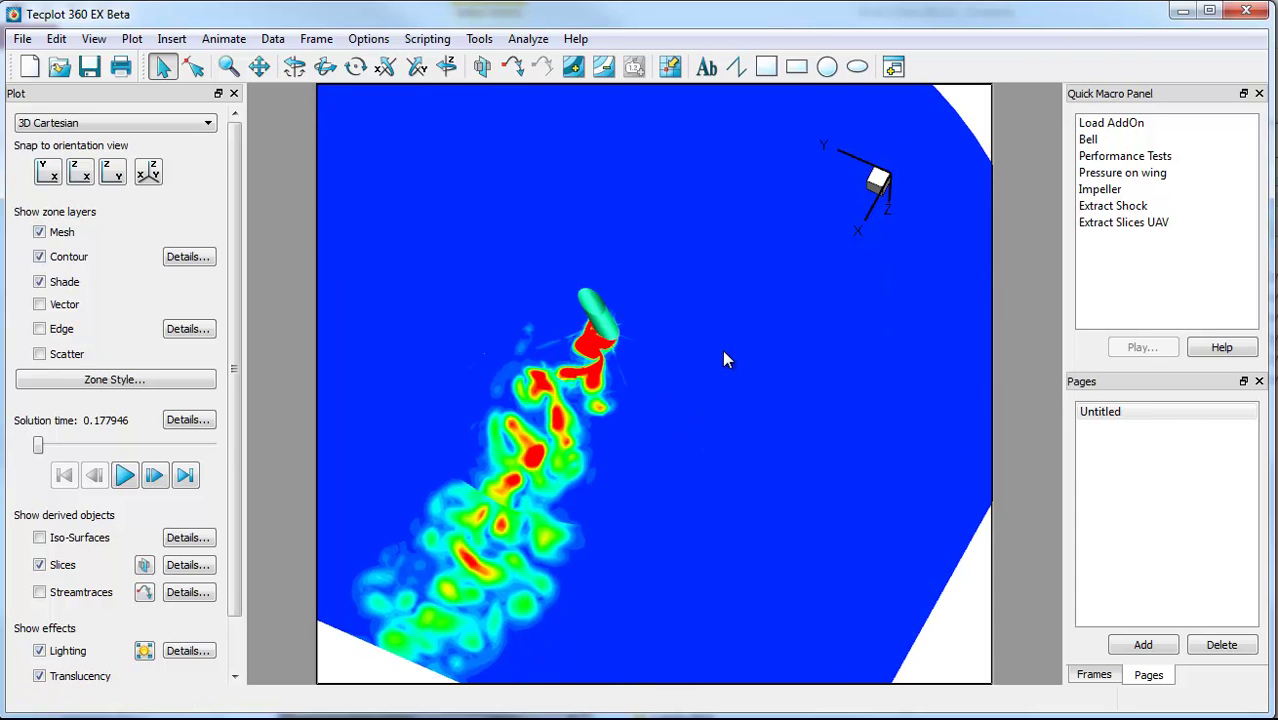
middle_drag(662, 345, 642, 405)
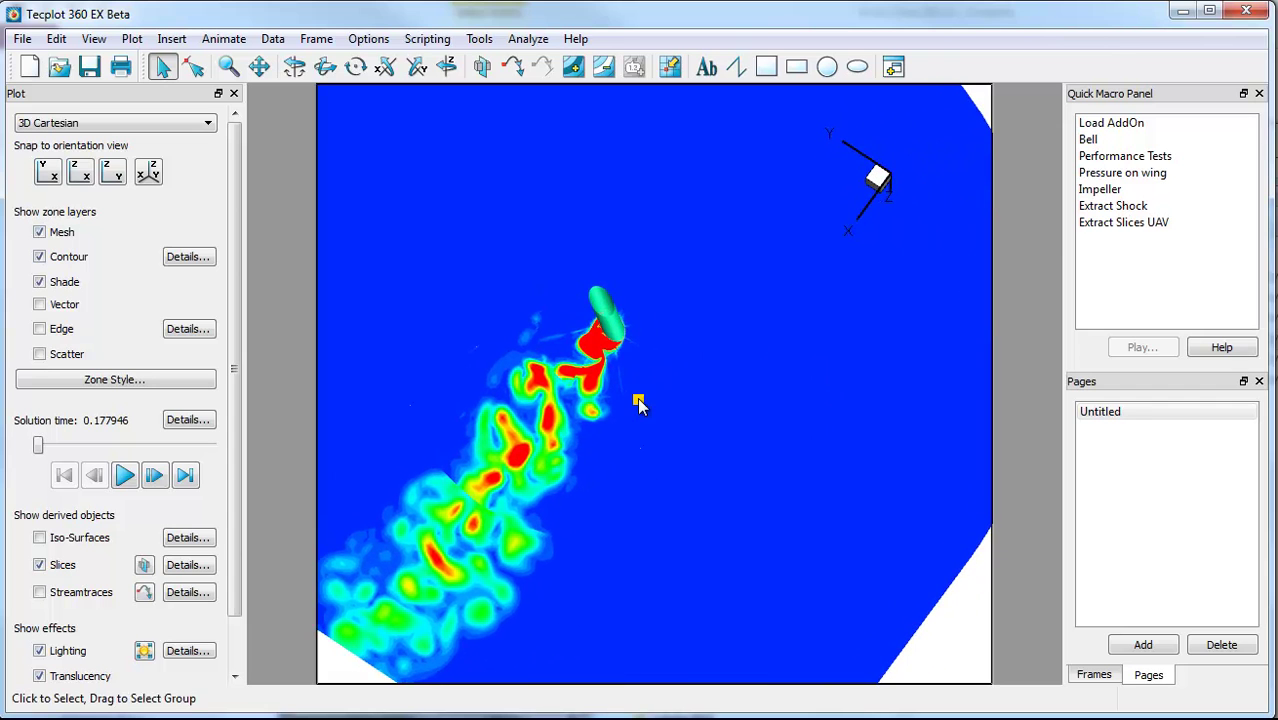
Step: Make the slice translucent and orbit around the cylinder
right_click(638, 399)
click(840, 377)
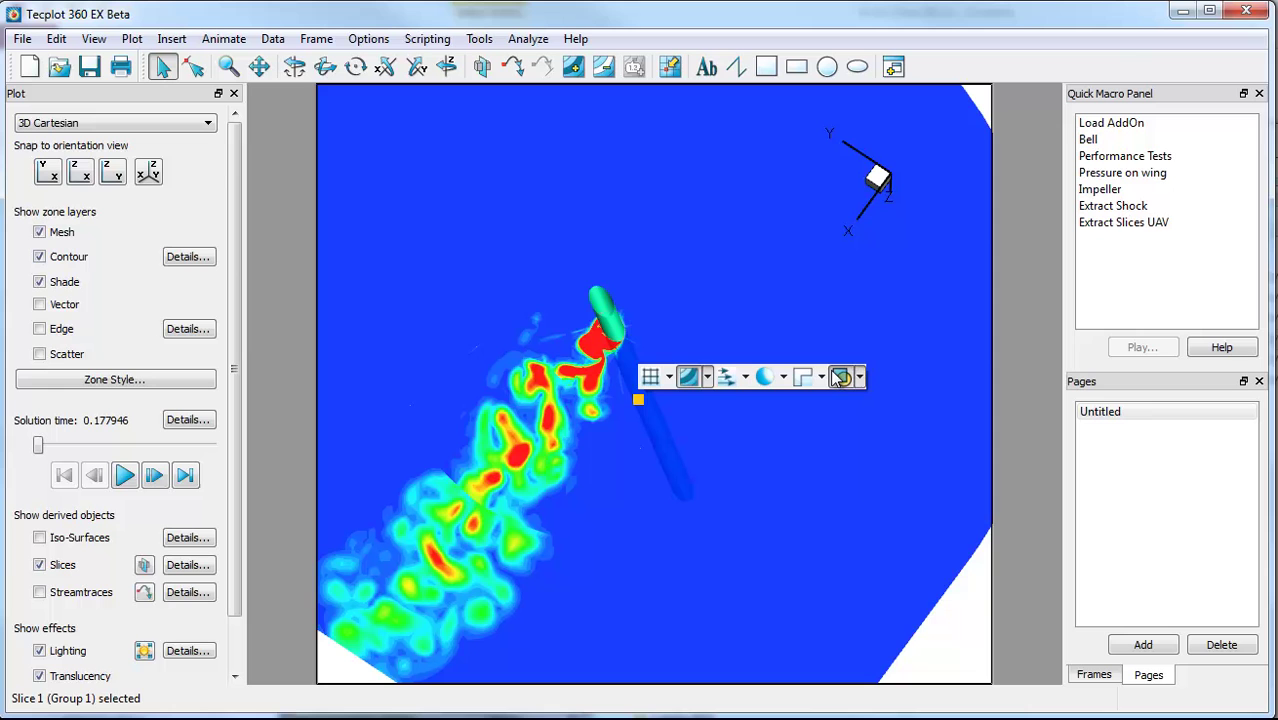
middle_drag(700, 304, 777, 461)
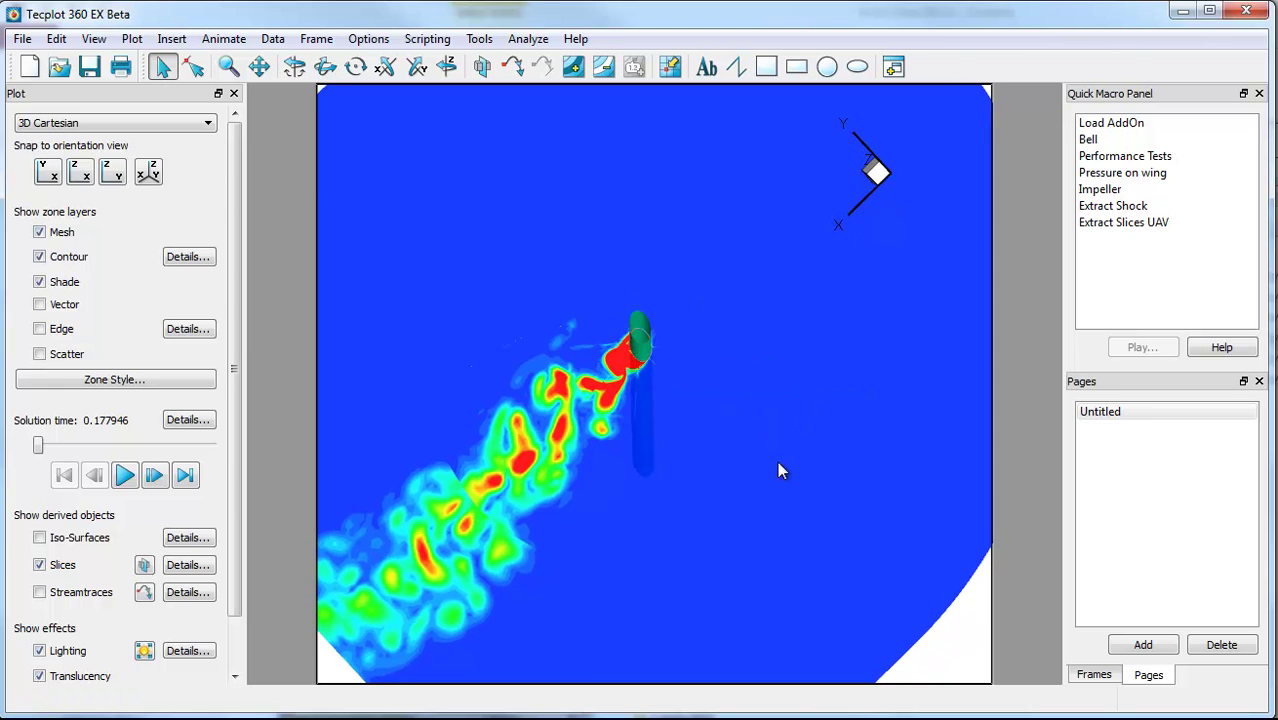
middle_drag(663, 368, 587, 307)
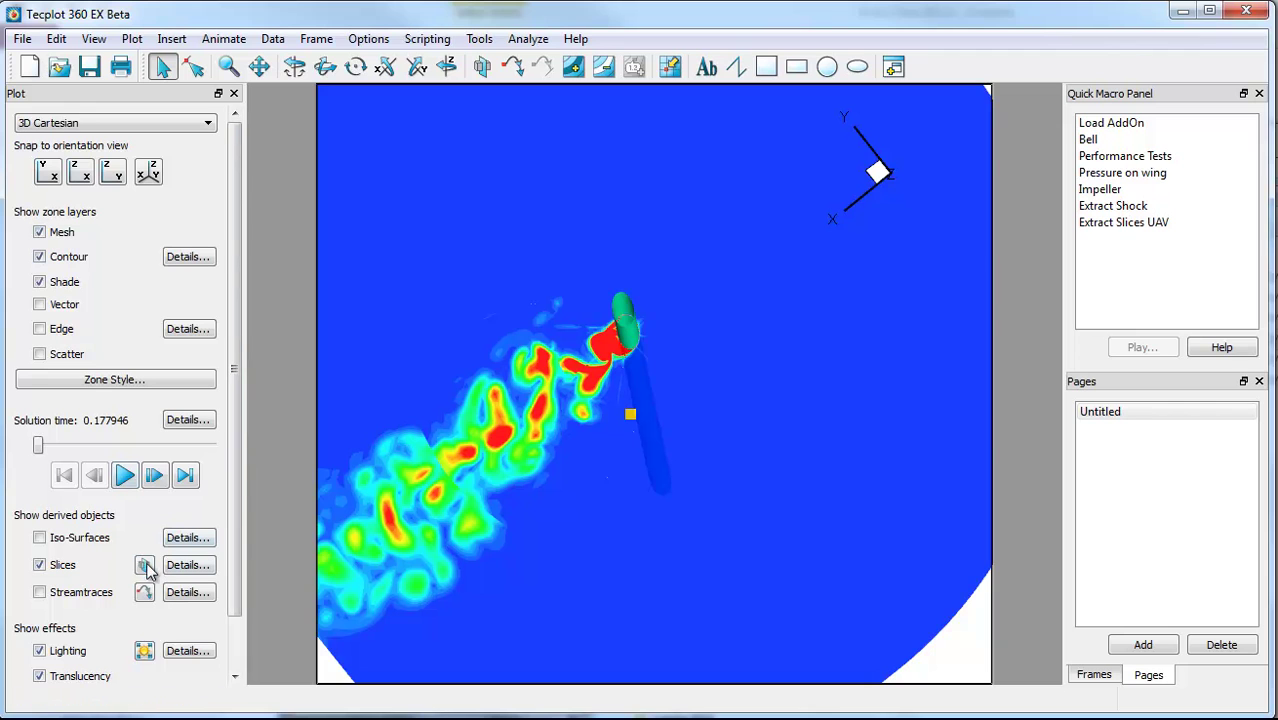
Step: Drag the slice further along the cylinder and play to final time 0.182573
click(636, 350)
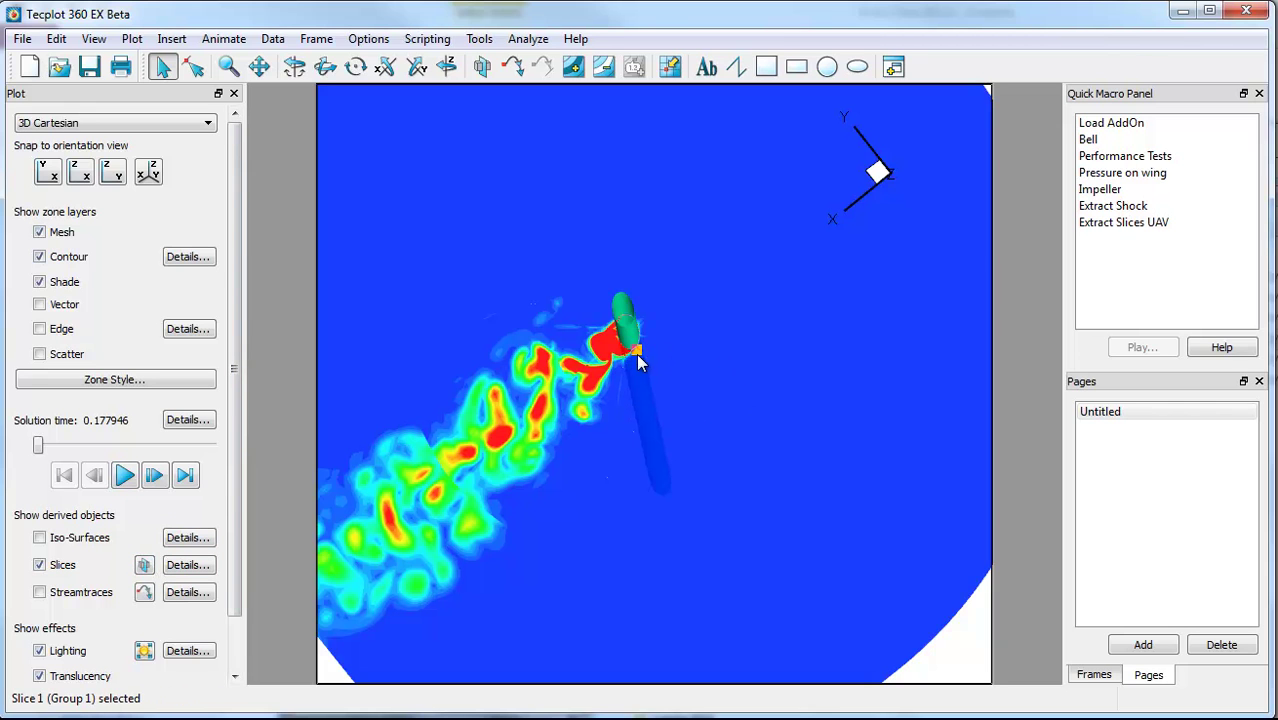
click(145, 566)
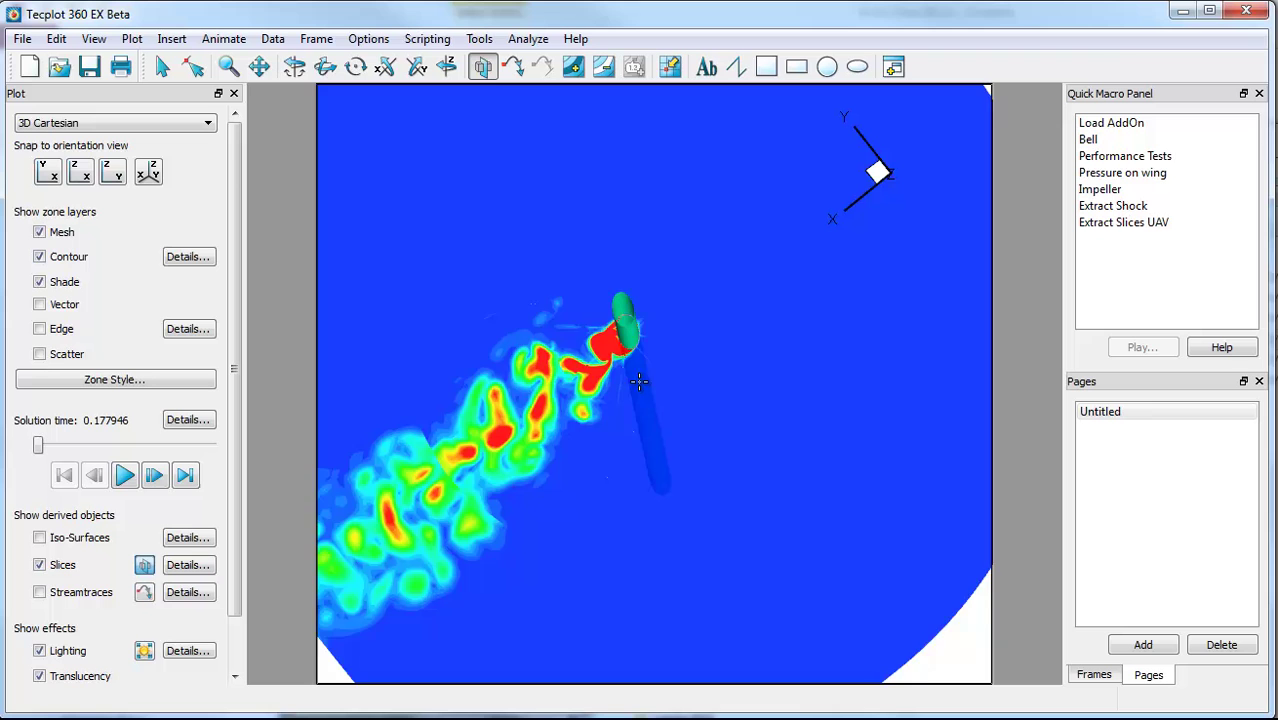
drag(638, 381, 654, 423)
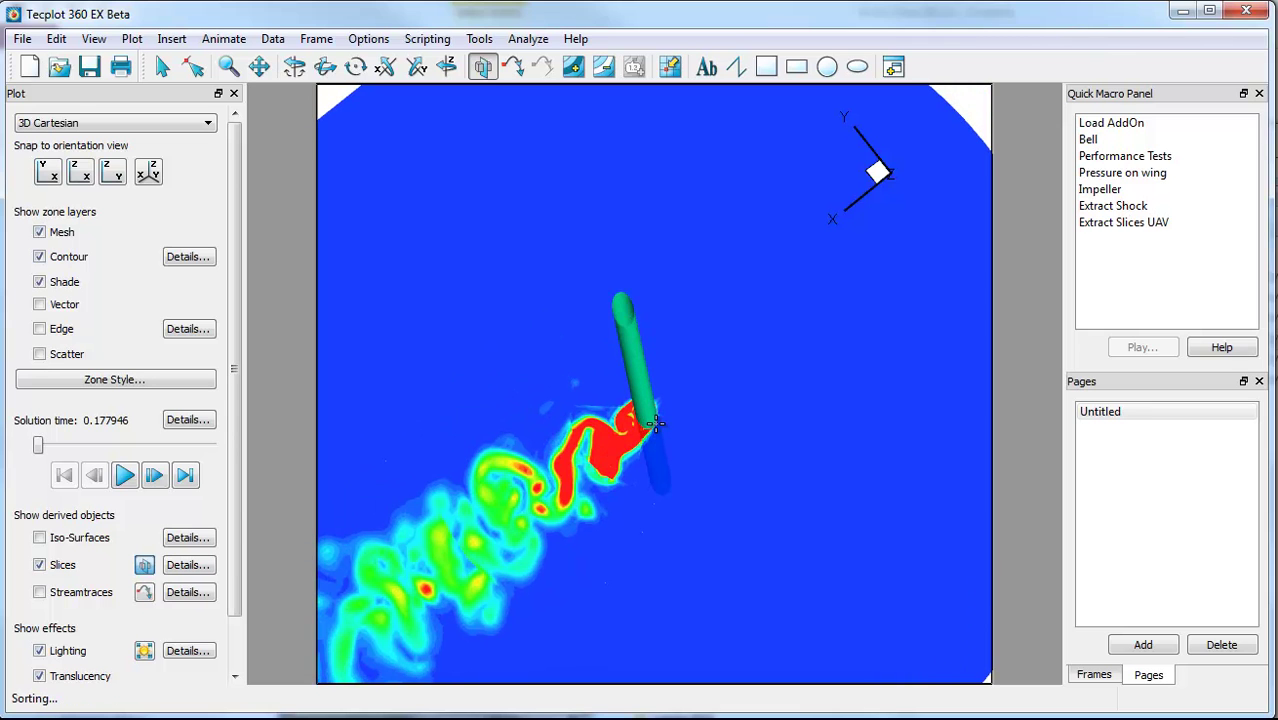
click(124, 475)
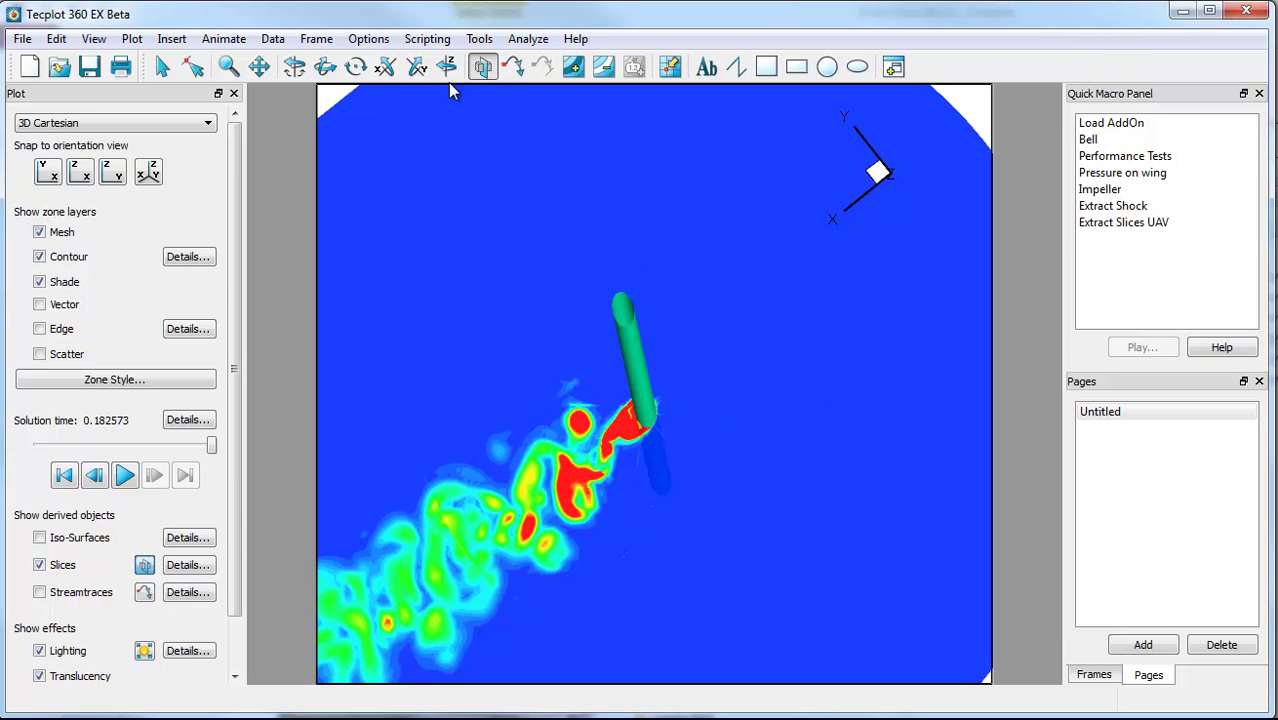
Step: Turn on iso-surfaces of C8: Vorticity Magnitude at value 150 and redraw
click(39, 538)
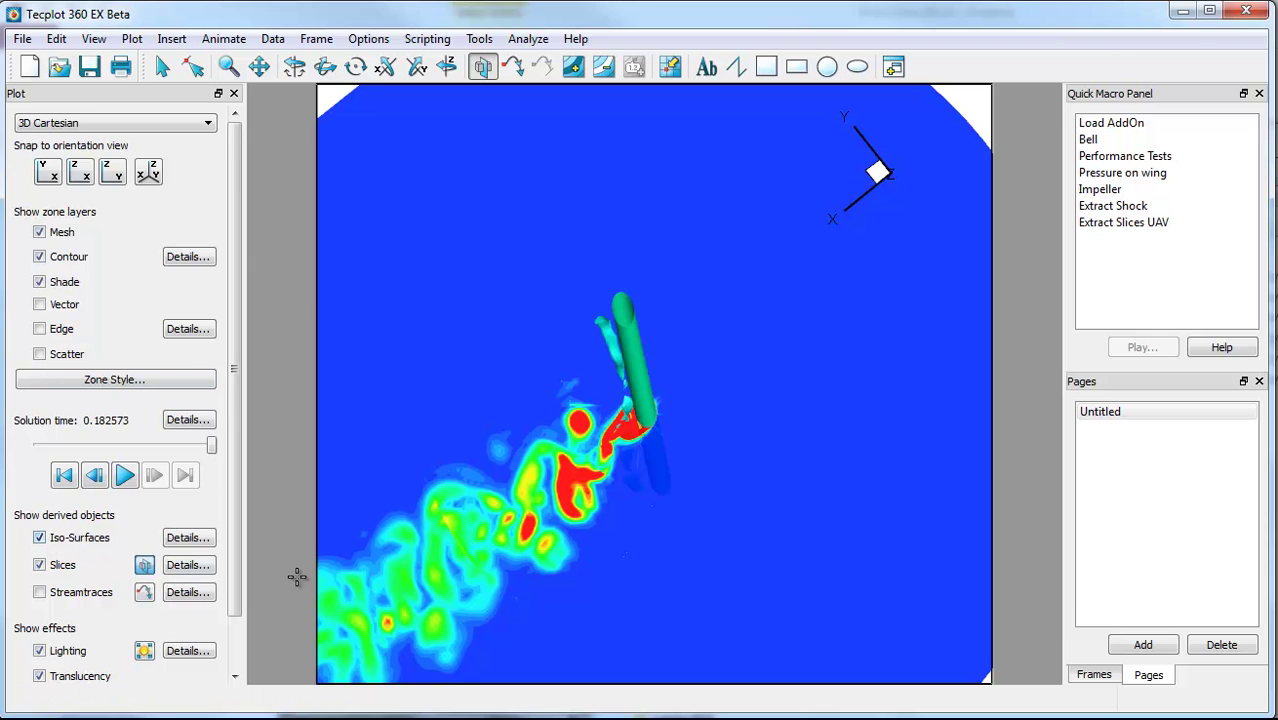
click(189, 538)
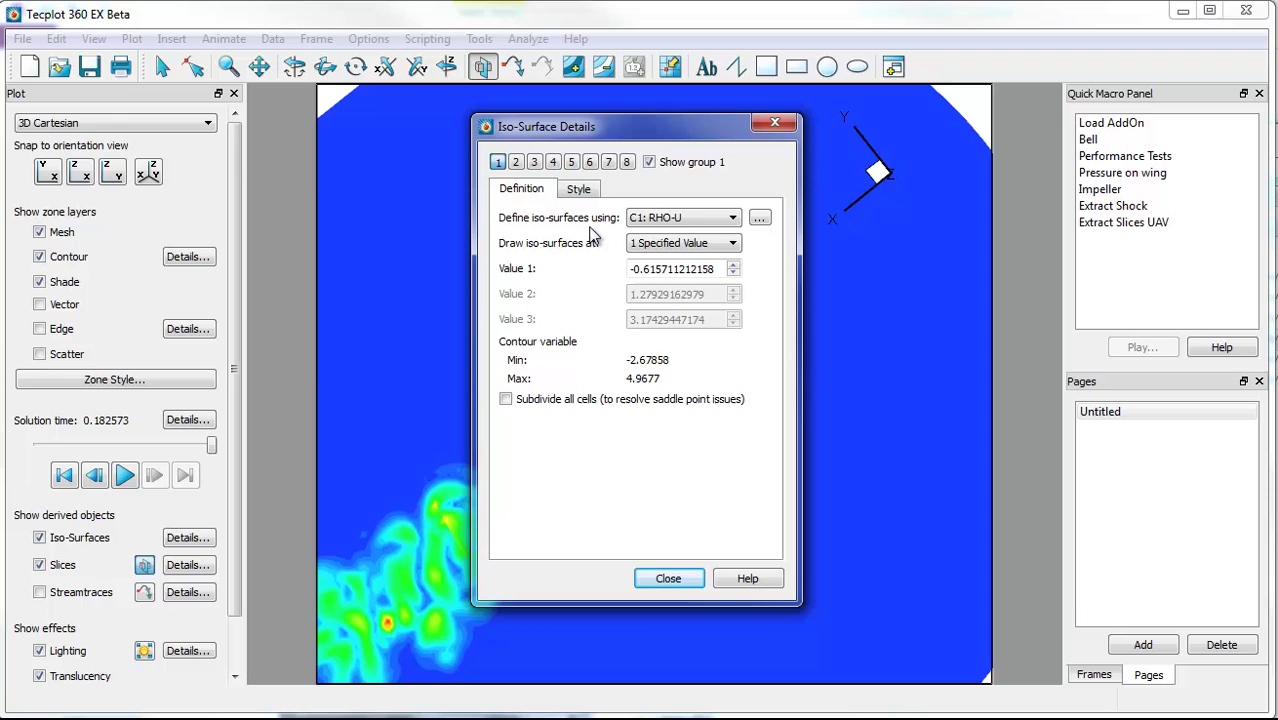
click(706, 219)
click(688, 323)
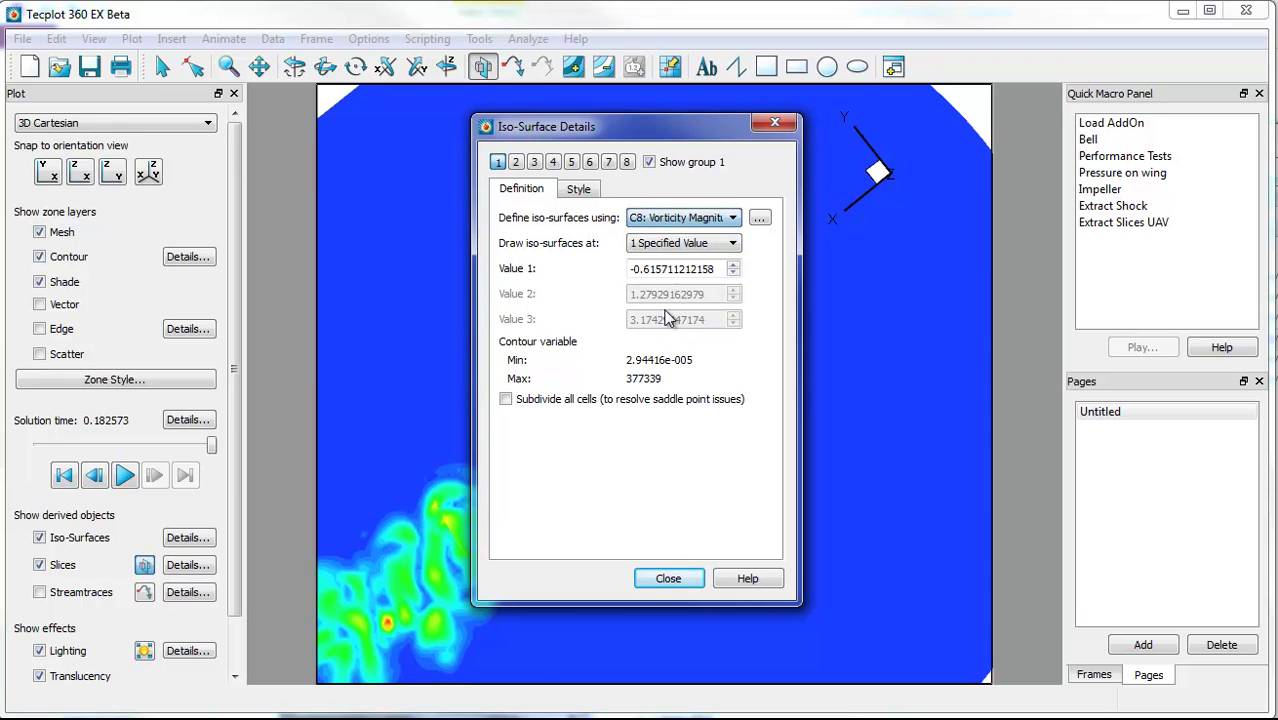
double_click(694, 268)
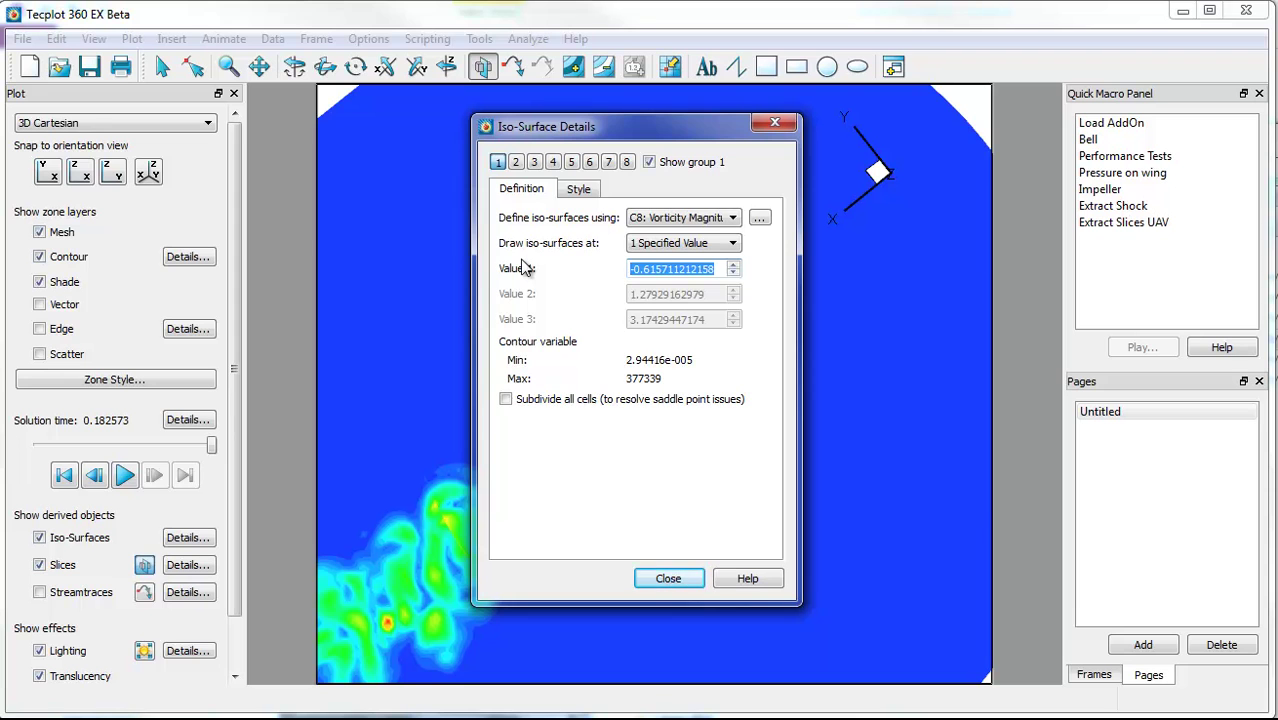
text(150)
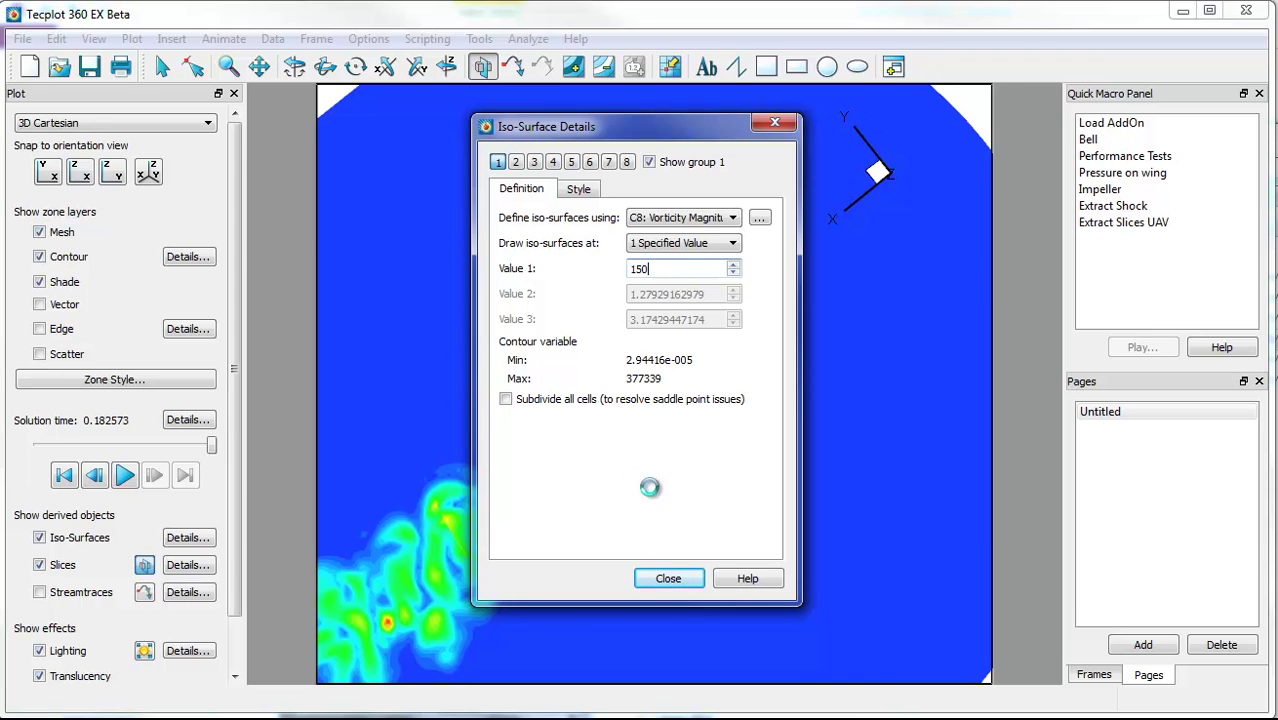
click(667, 578)
scroll(233, 565, down, 2)
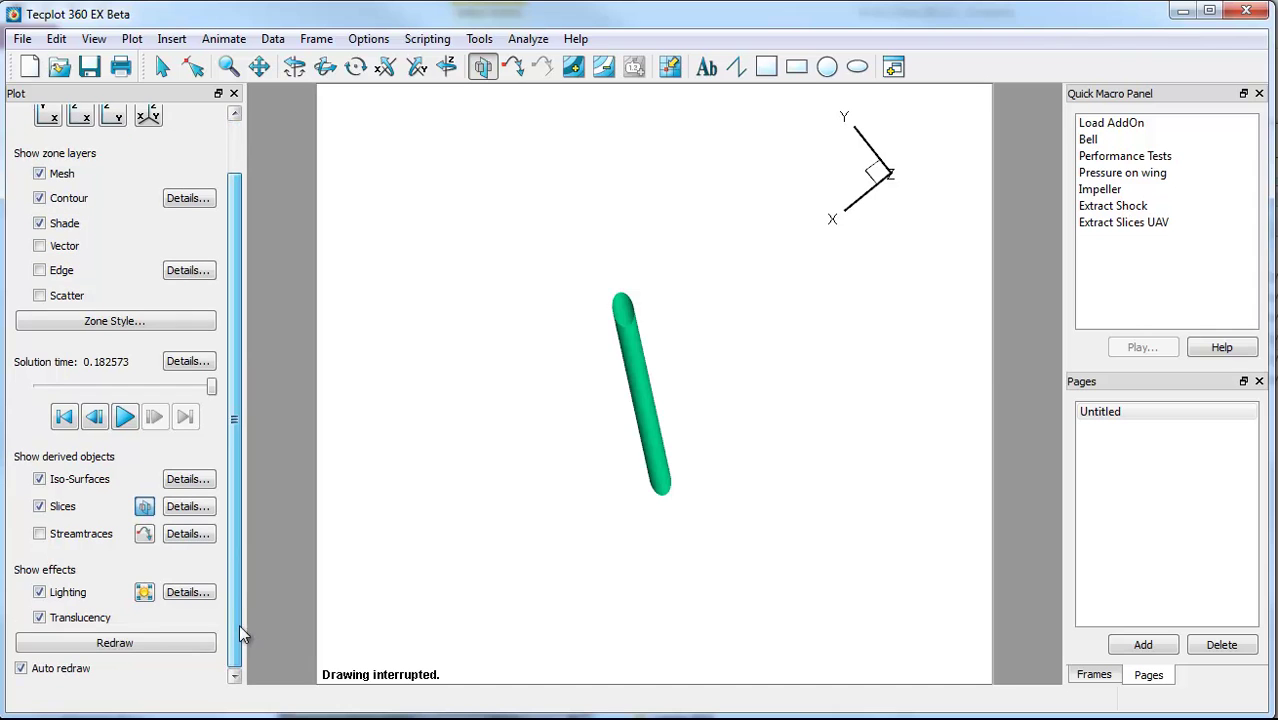
click(155, 642)
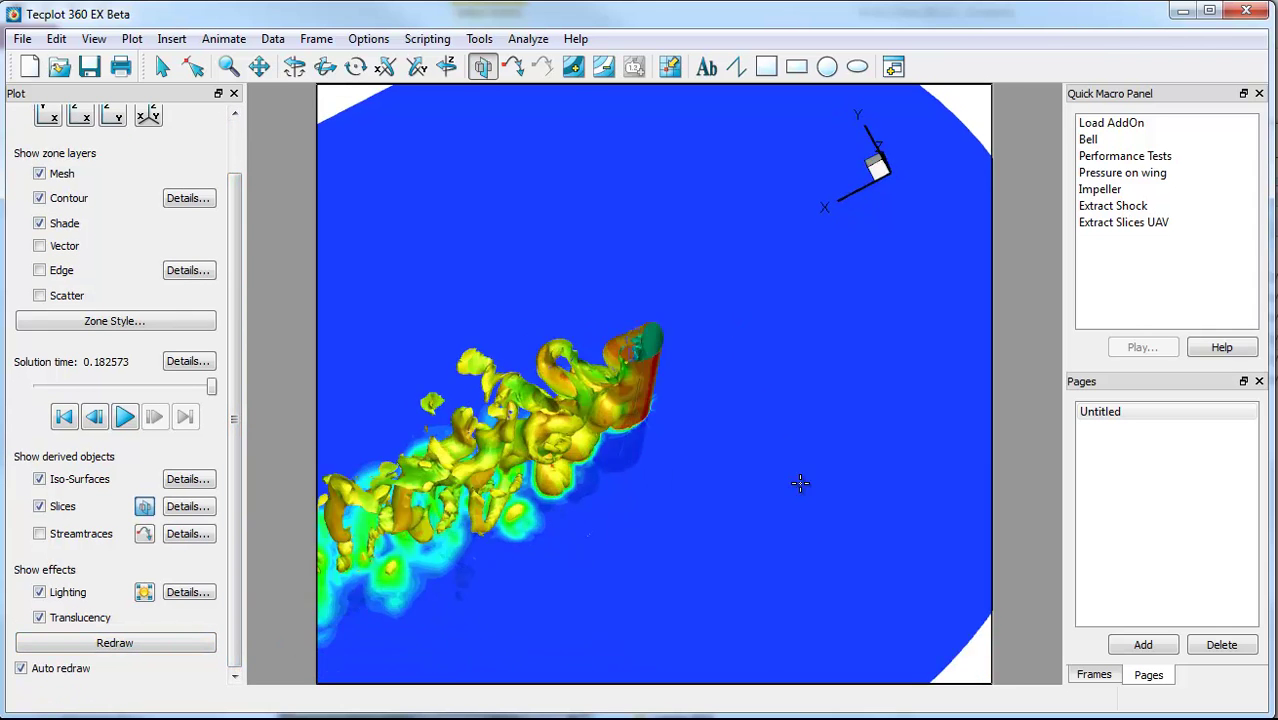
Step: Hide the blue vorticity slice so only the iso-surfaces remain
drag(800, 483, 606, 474)
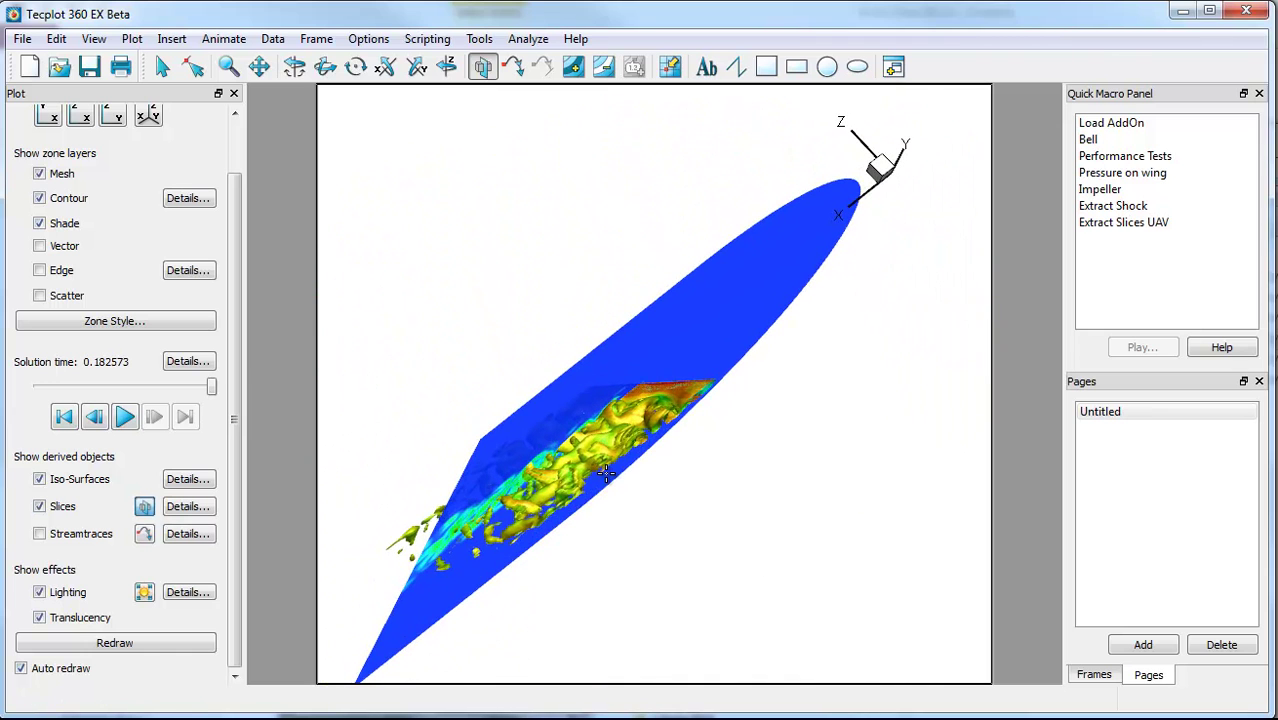
key(s)
click(670, 345)
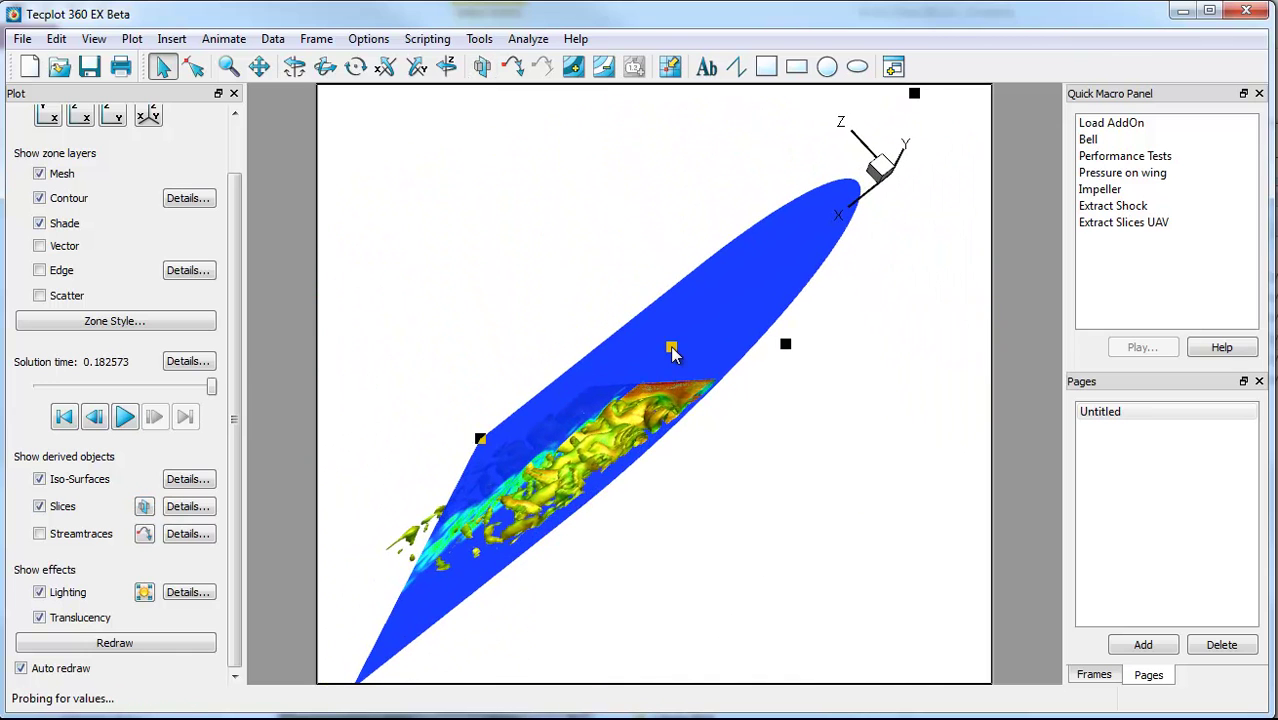
right_click(670, 345)
click(715, 388)
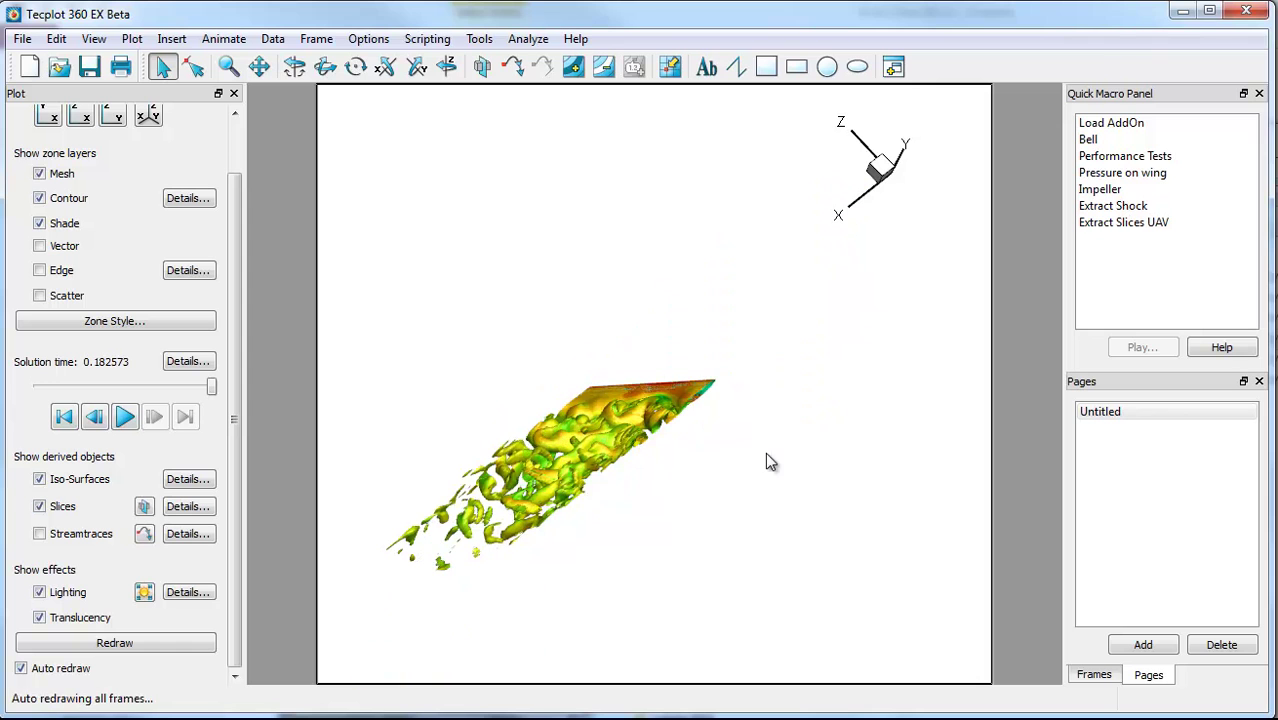
Step: Turn the view along the wake and replay the time steps to 0.182573
scroll(767, 479, up, 3)
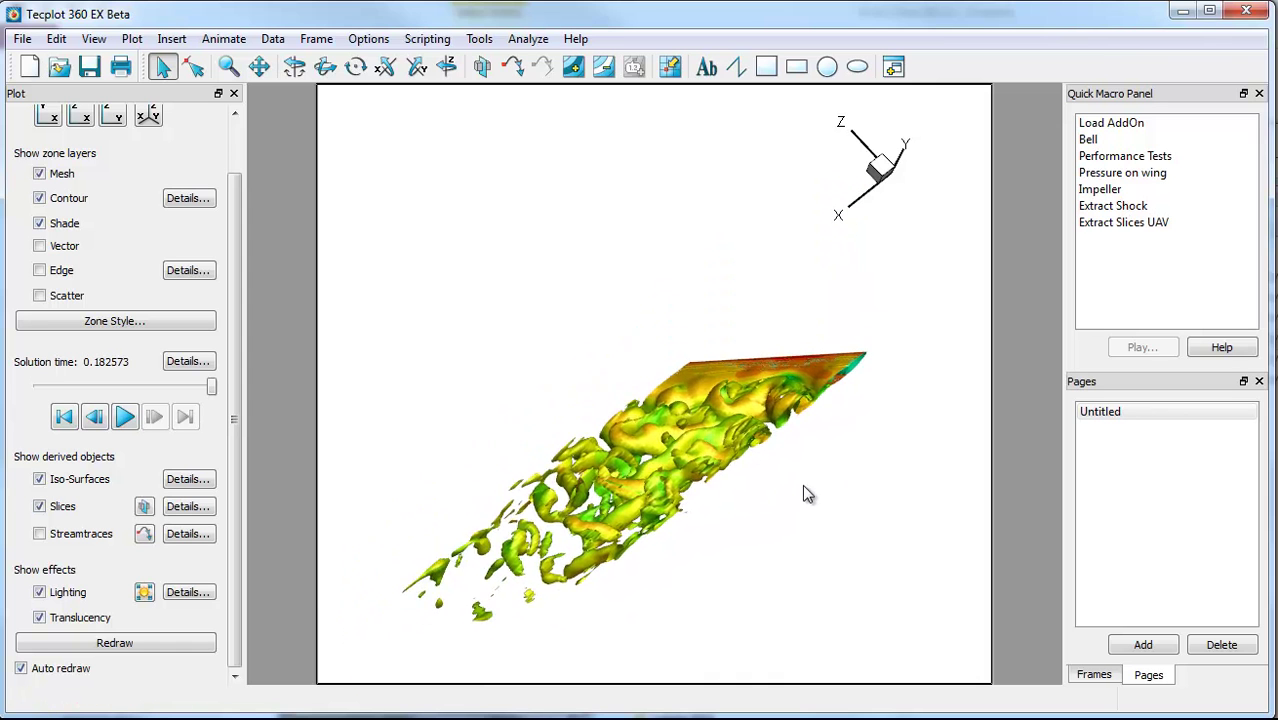
middle_drag(808, 494, 337, 456)
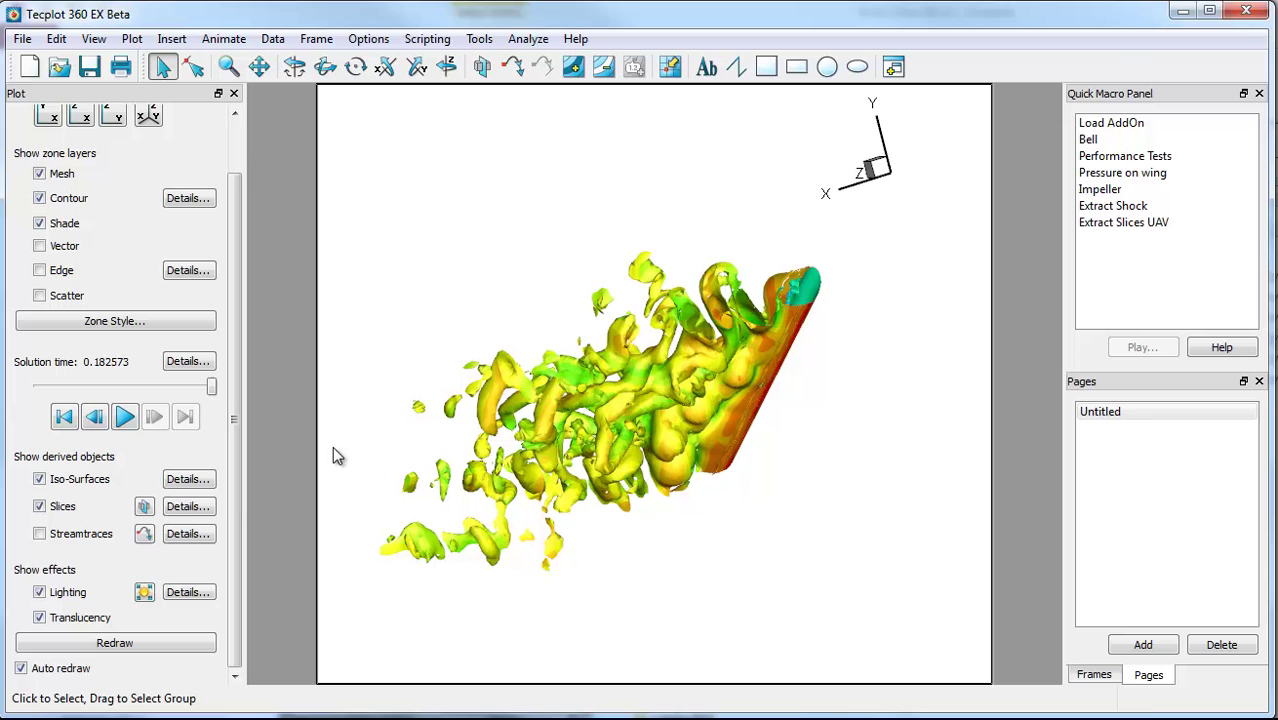
click(125, 416)
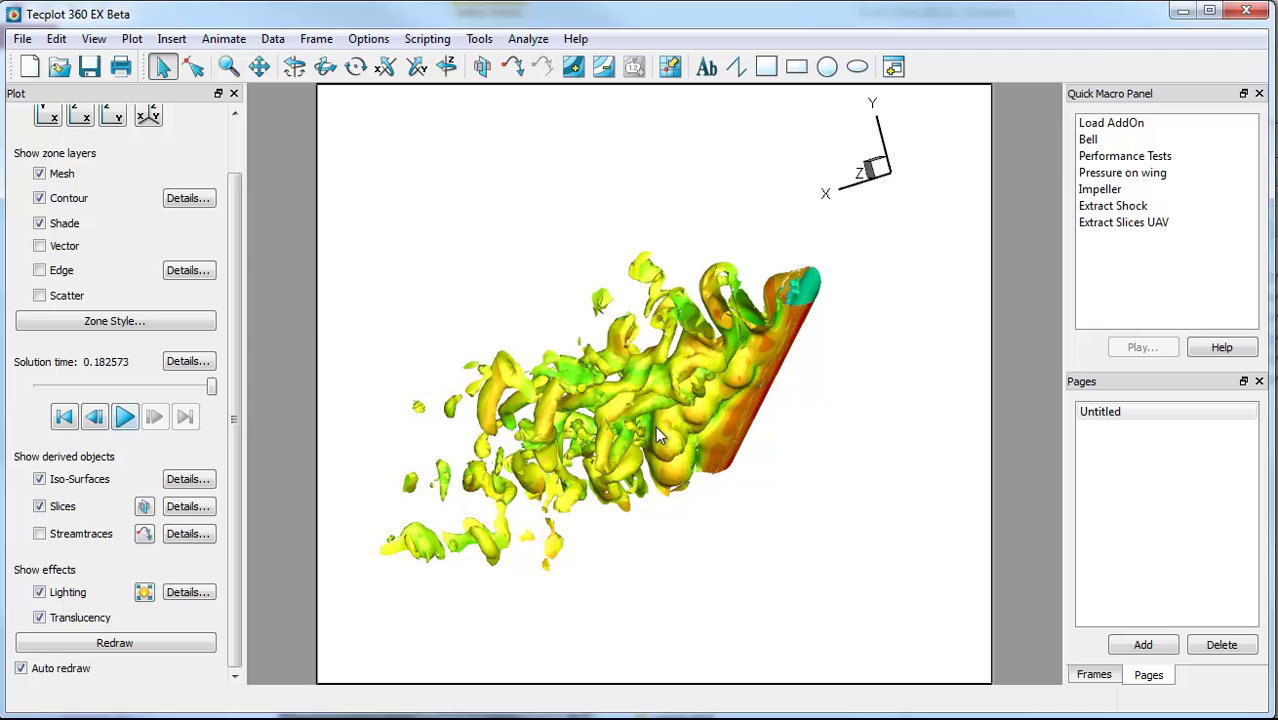
Step: Draw the iso-surface as a translucent yellow mesh, then zoom in on the wake
right_click(697, 392)
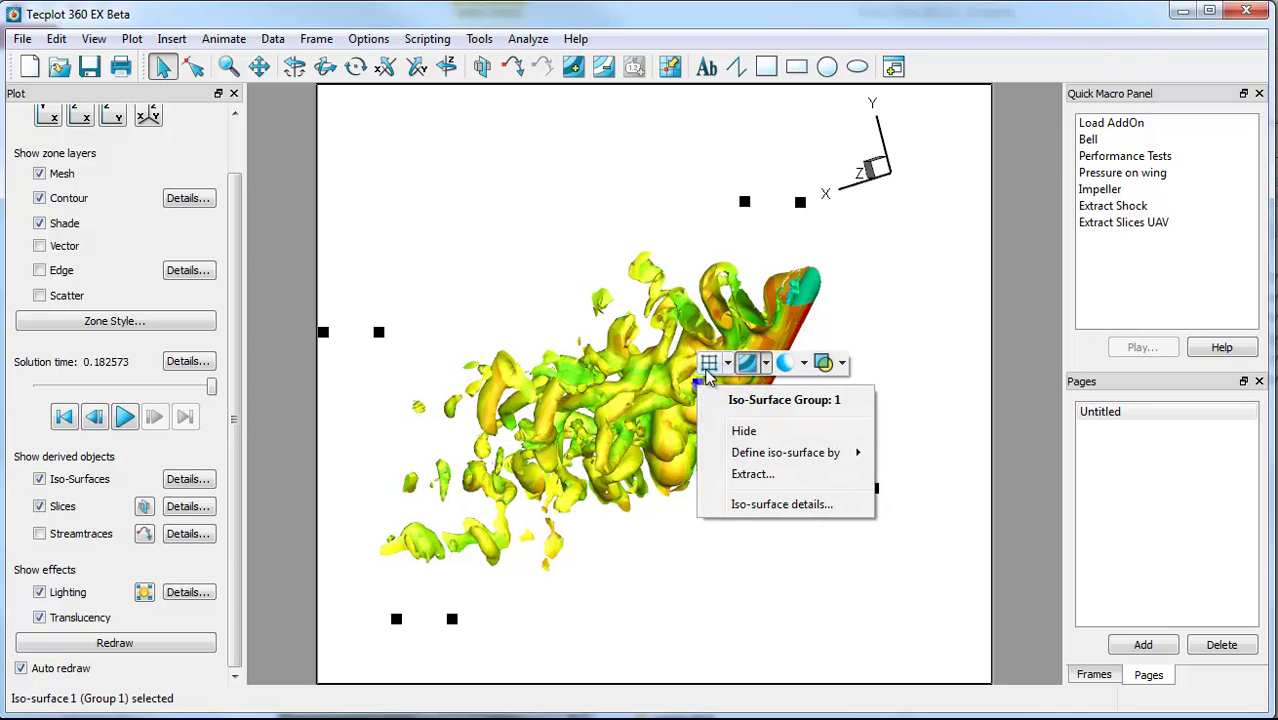
click(746, 364)
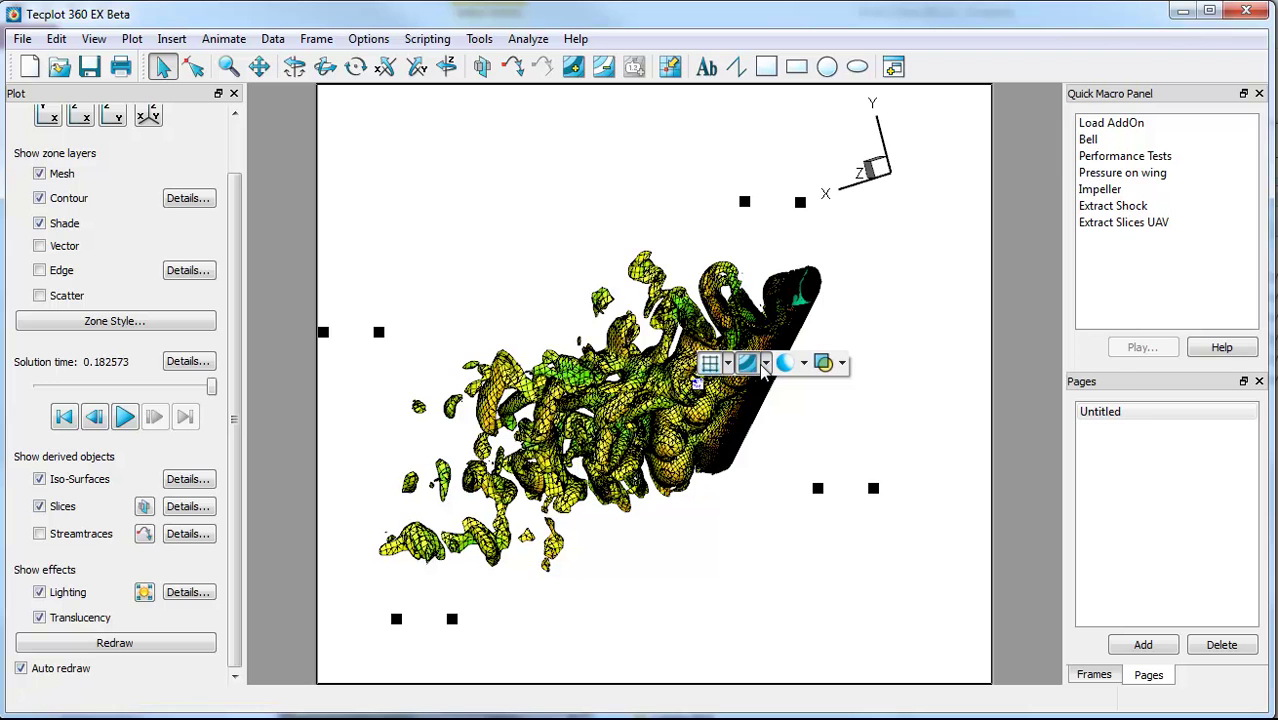
click(803, 363)
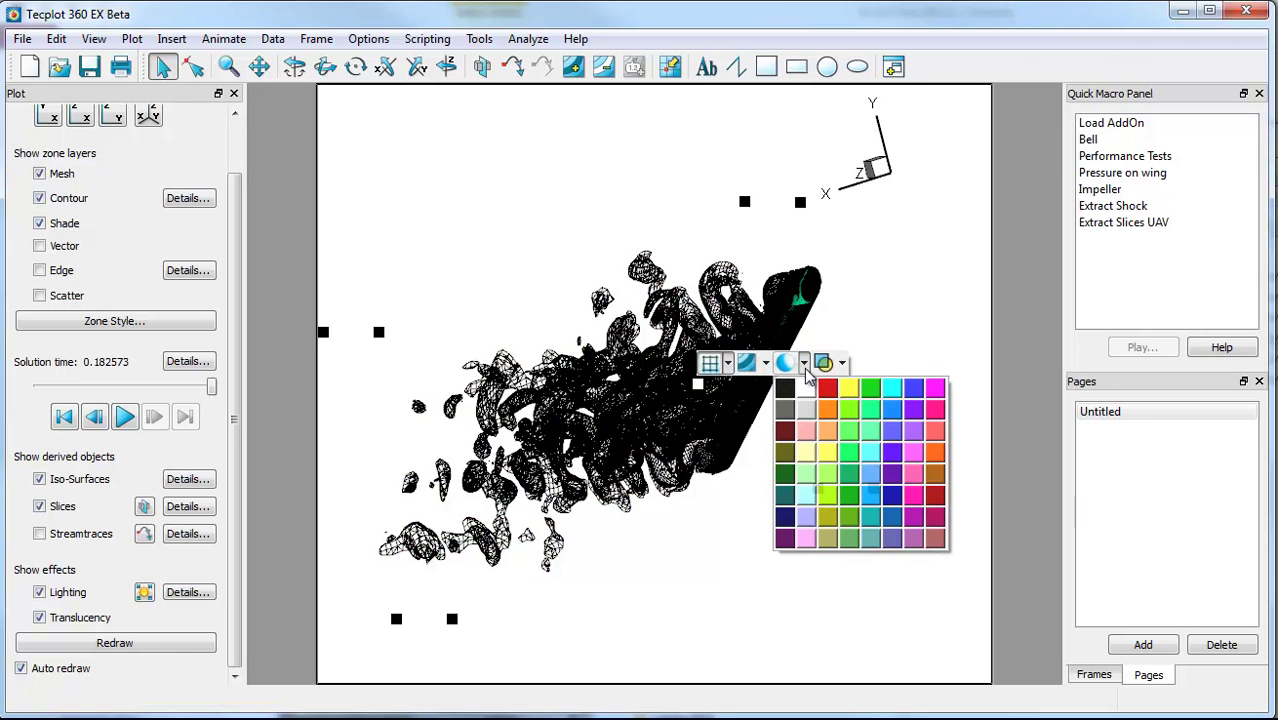
click(855, 390)
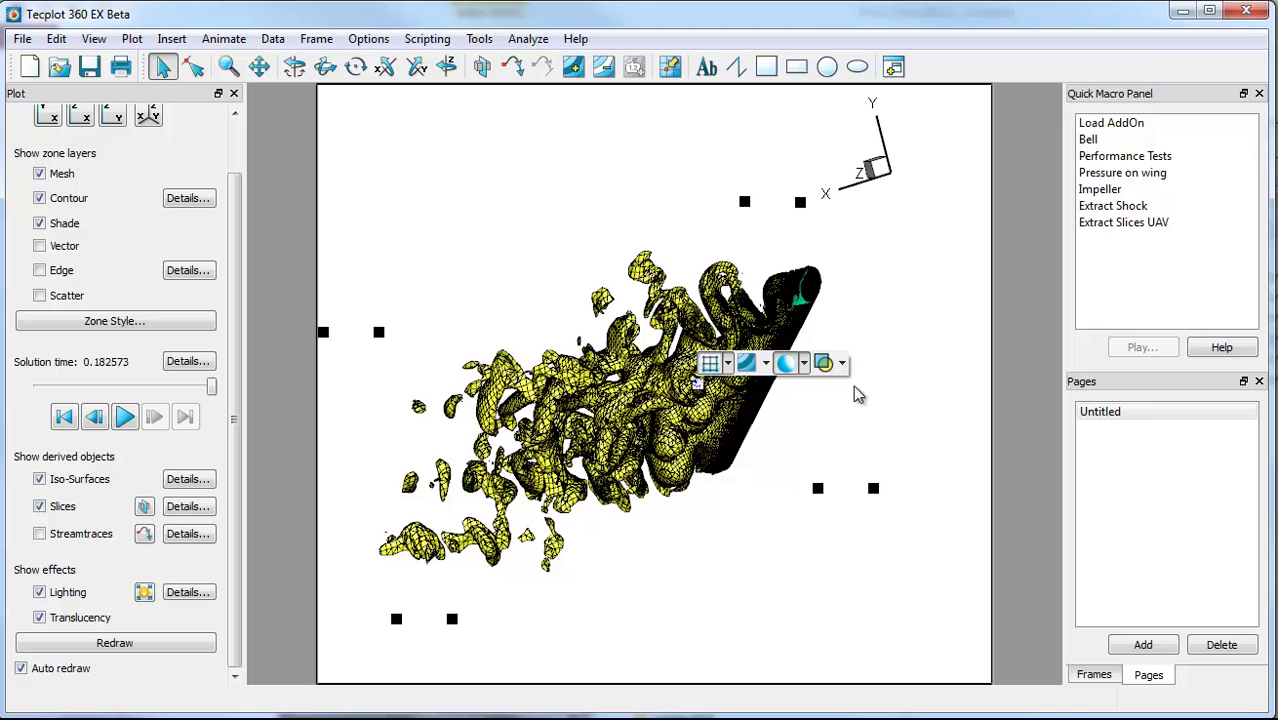
click(828, 364)
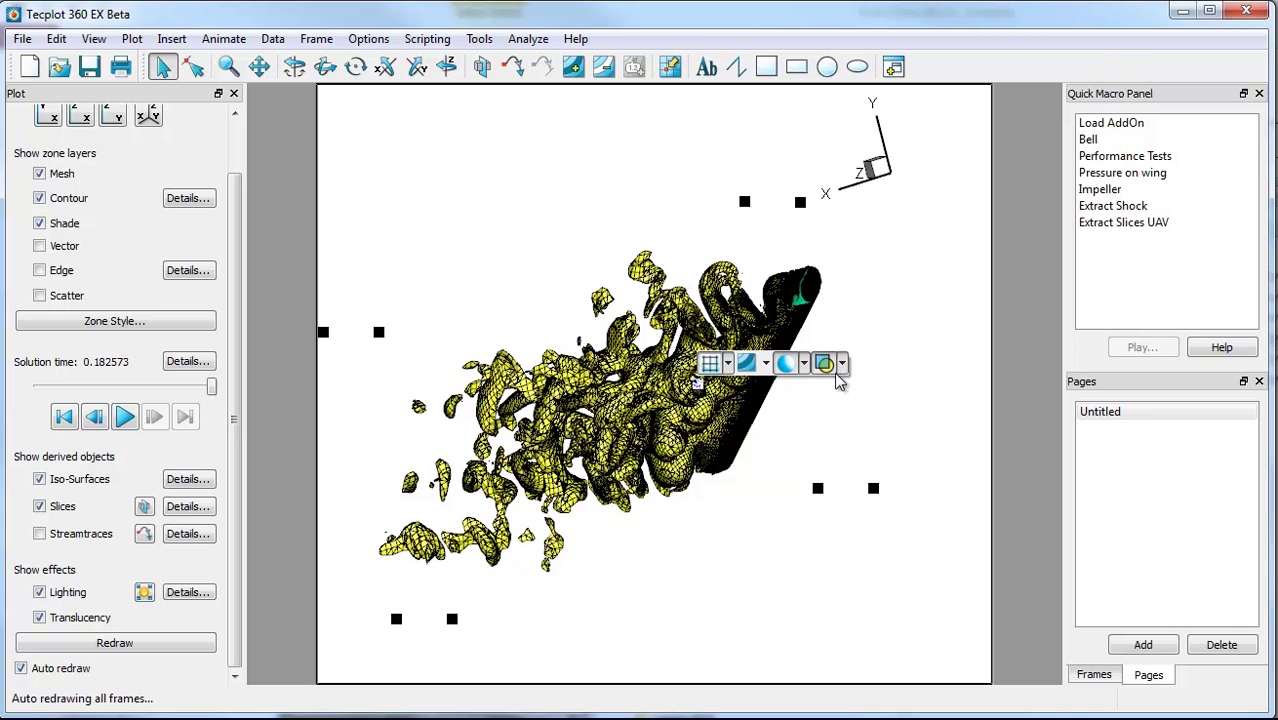
click(722, 603)
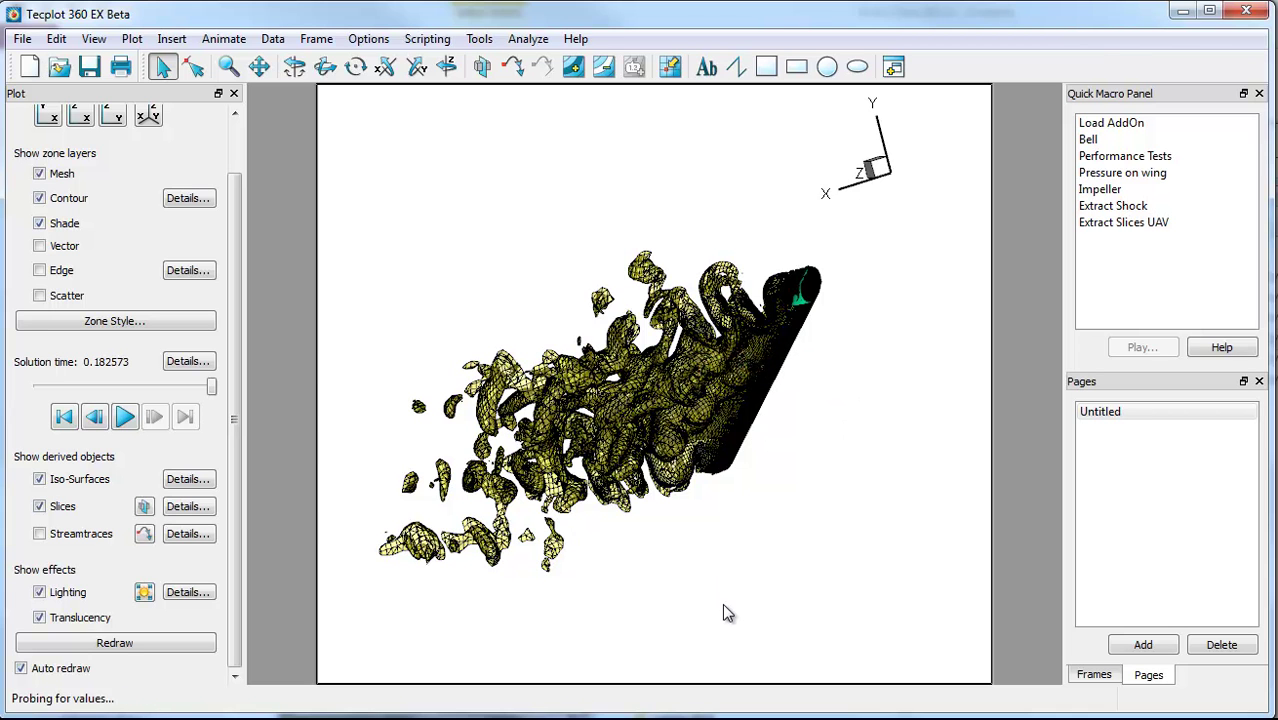
scroll(682, 493, up, 5)
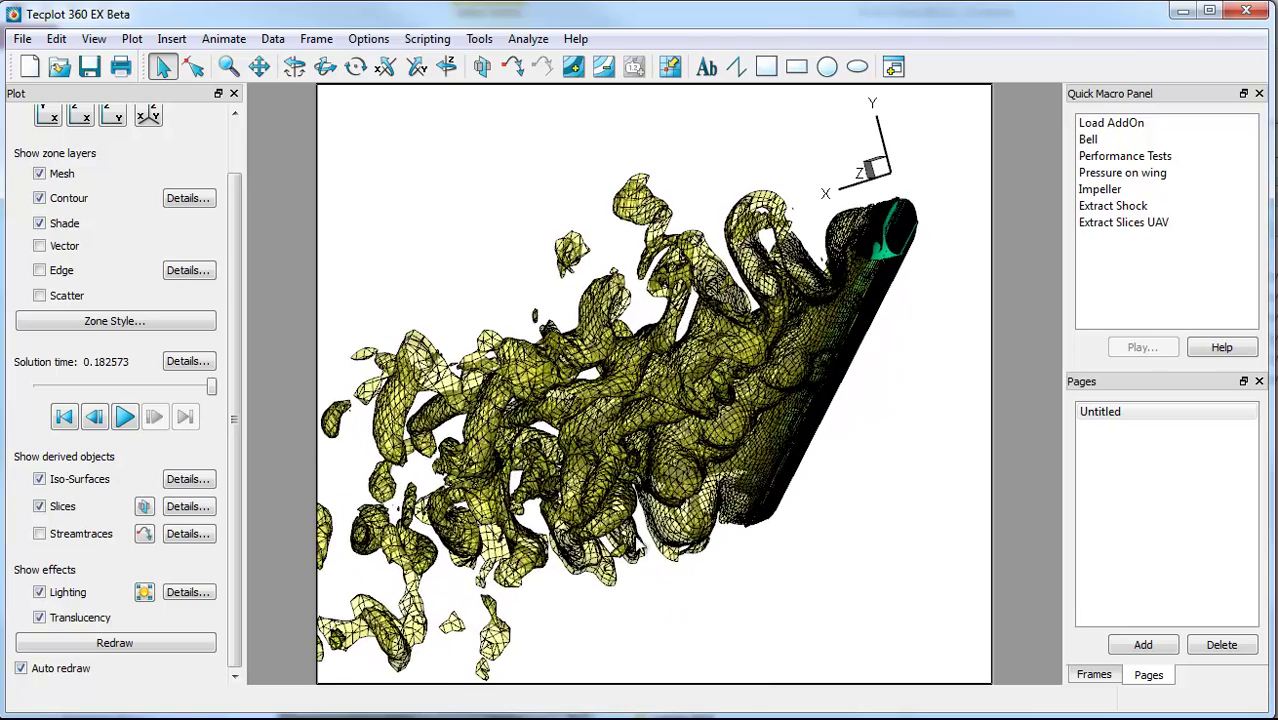
right_drag(682, 493, 652, 500)
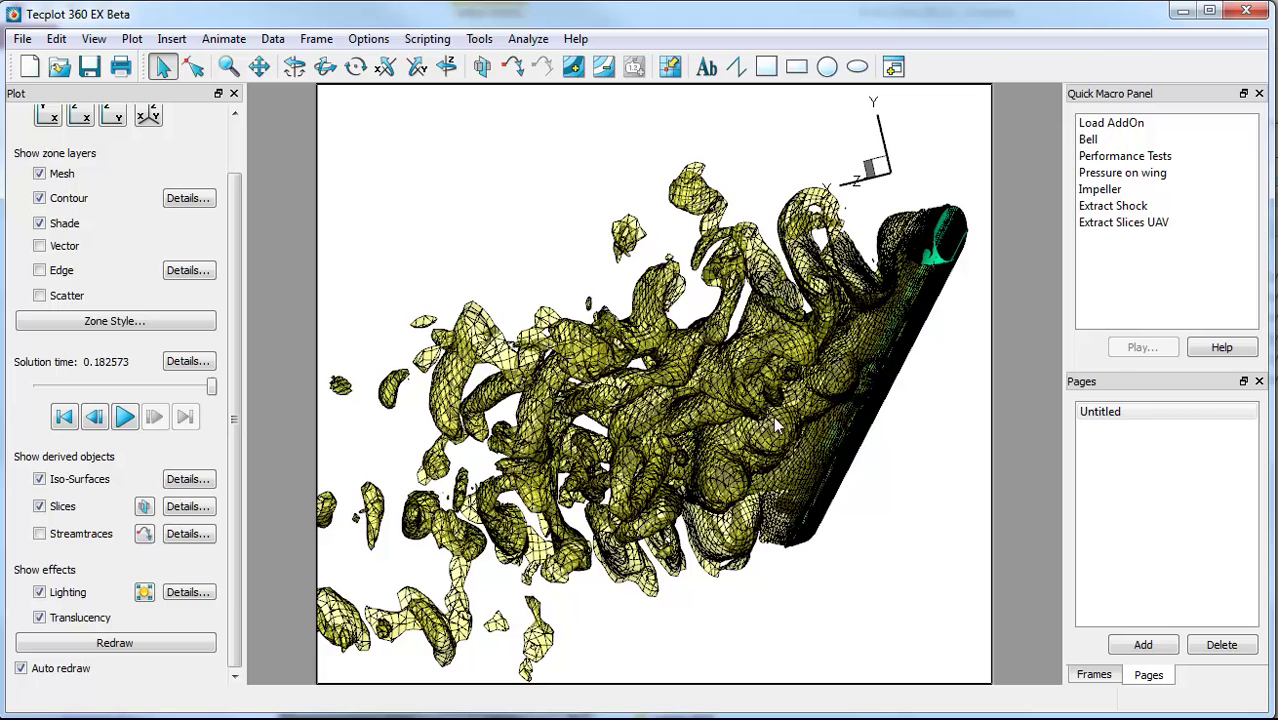
click(203, 481)
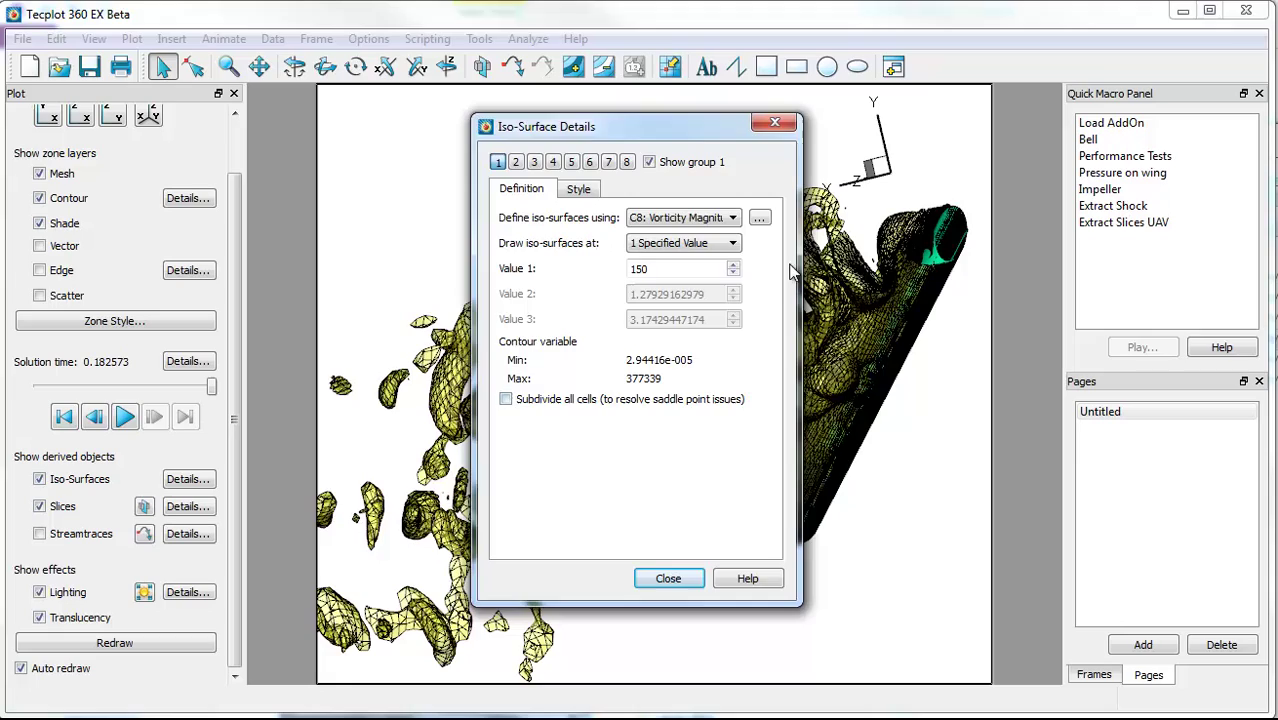
click(775, 122)
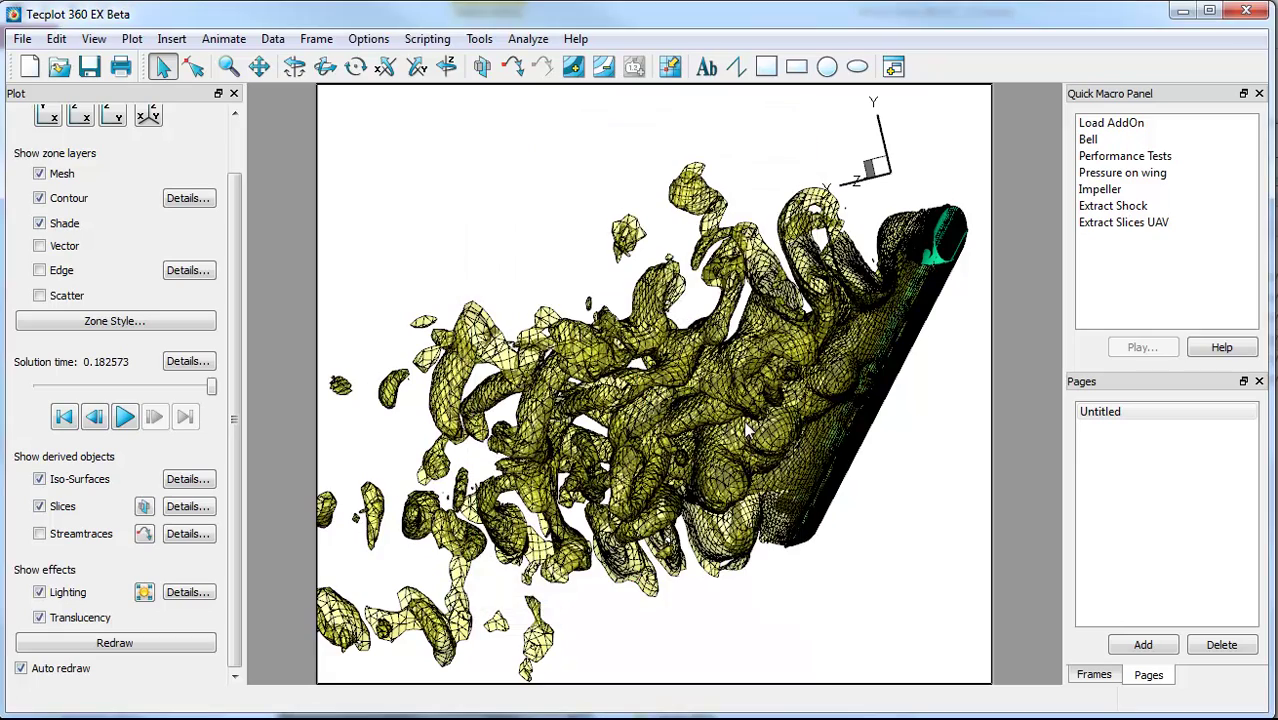
click(125, 417)
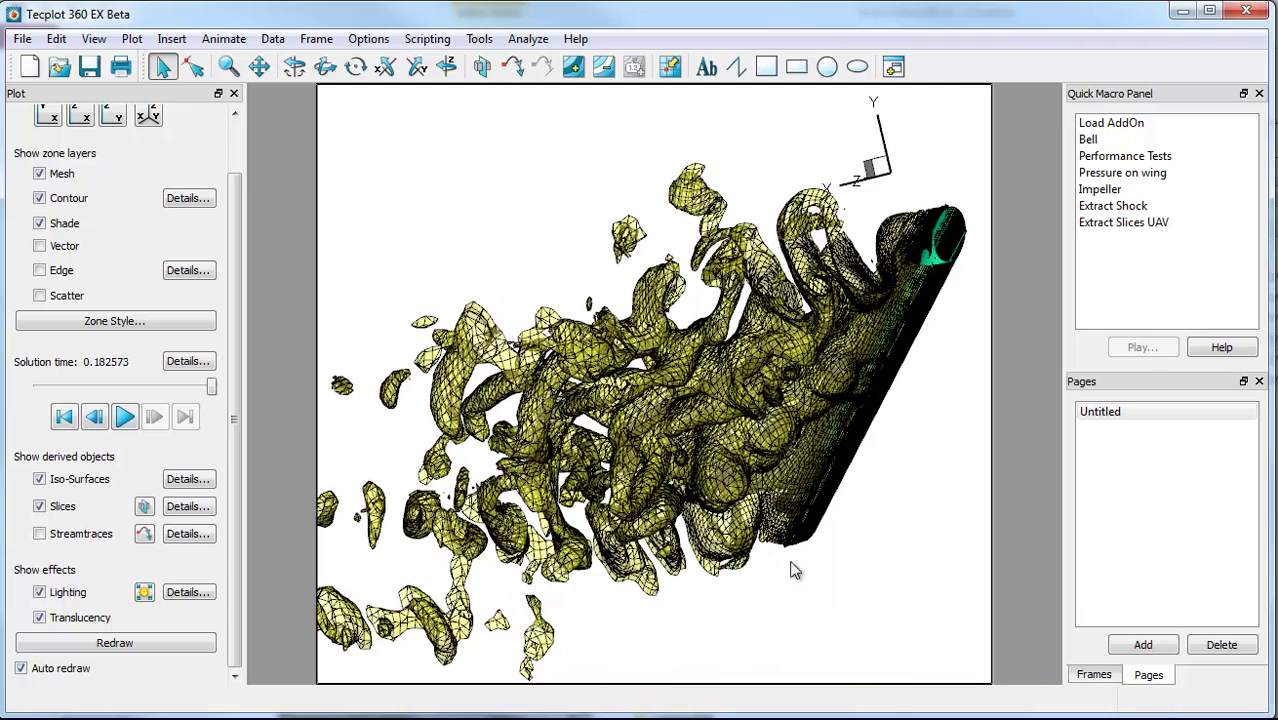
middle_drag(808, 564, 813, 326)
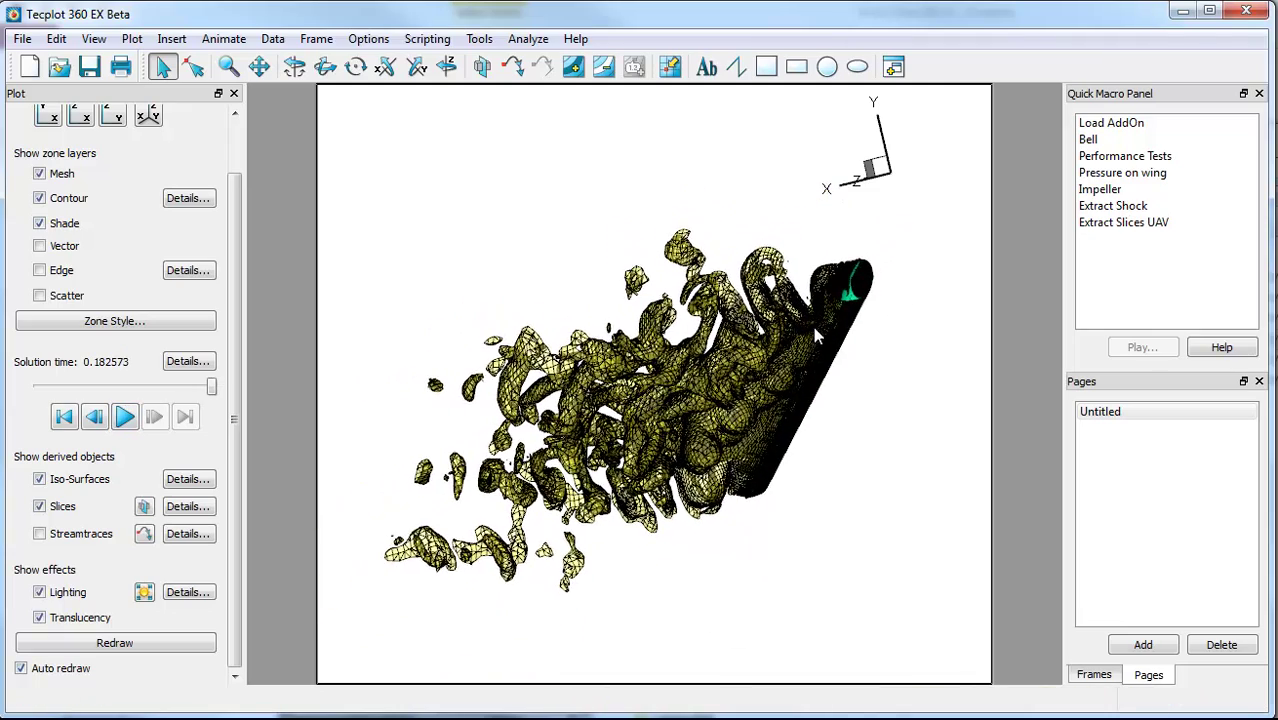
ctrl+right_drag(575, 536, 590, 510)
scroll(789, 474, up, 3)
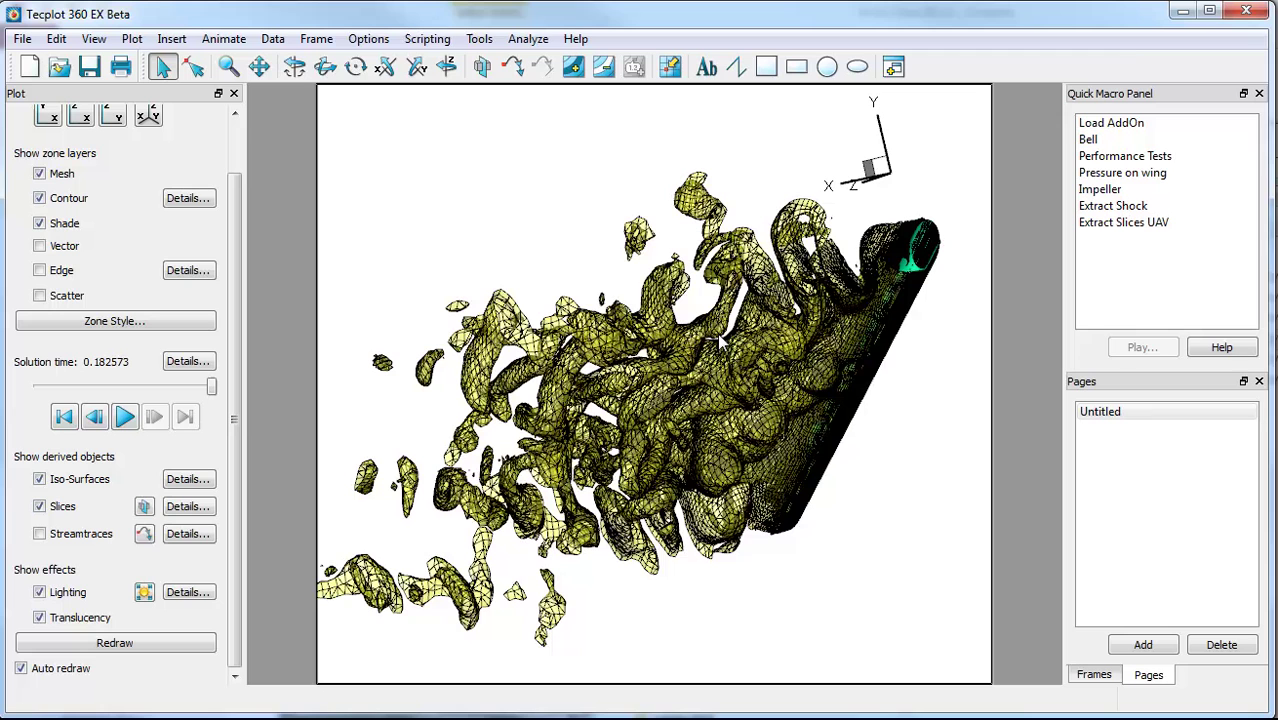
click(131, 38)
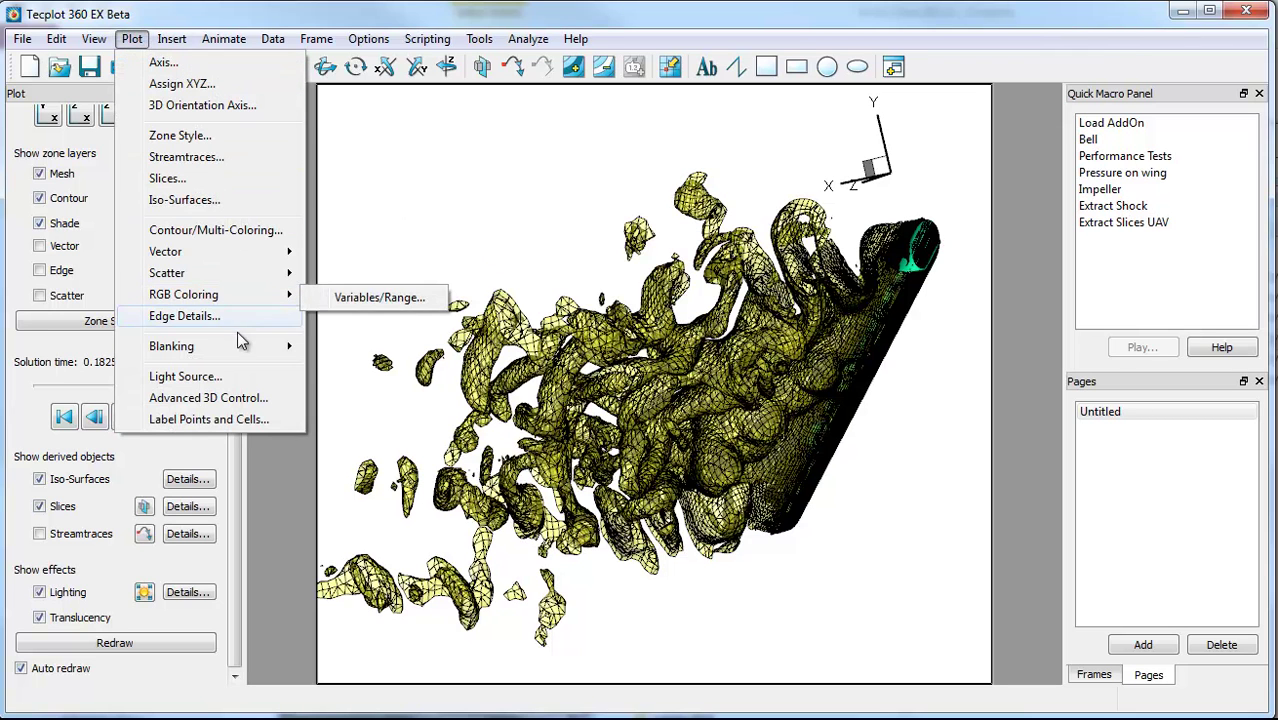
mouse_move(240, 346)
click(335, 350)
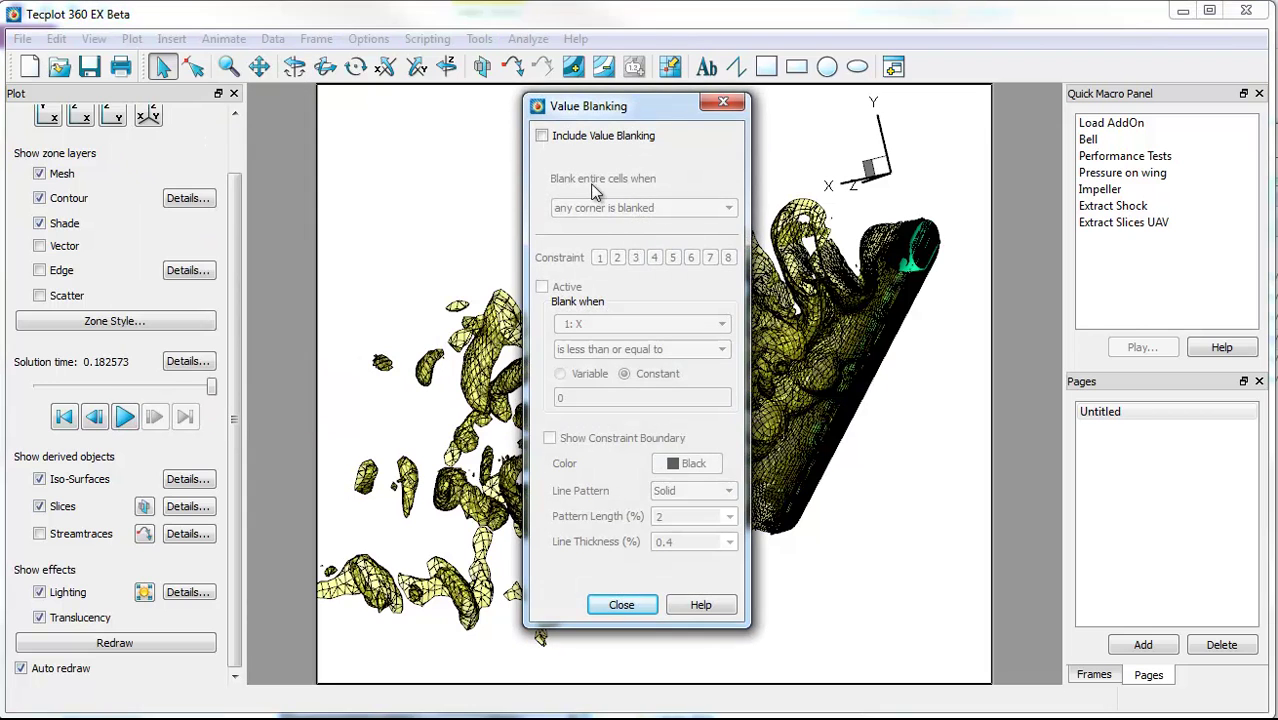
click(541, 135)
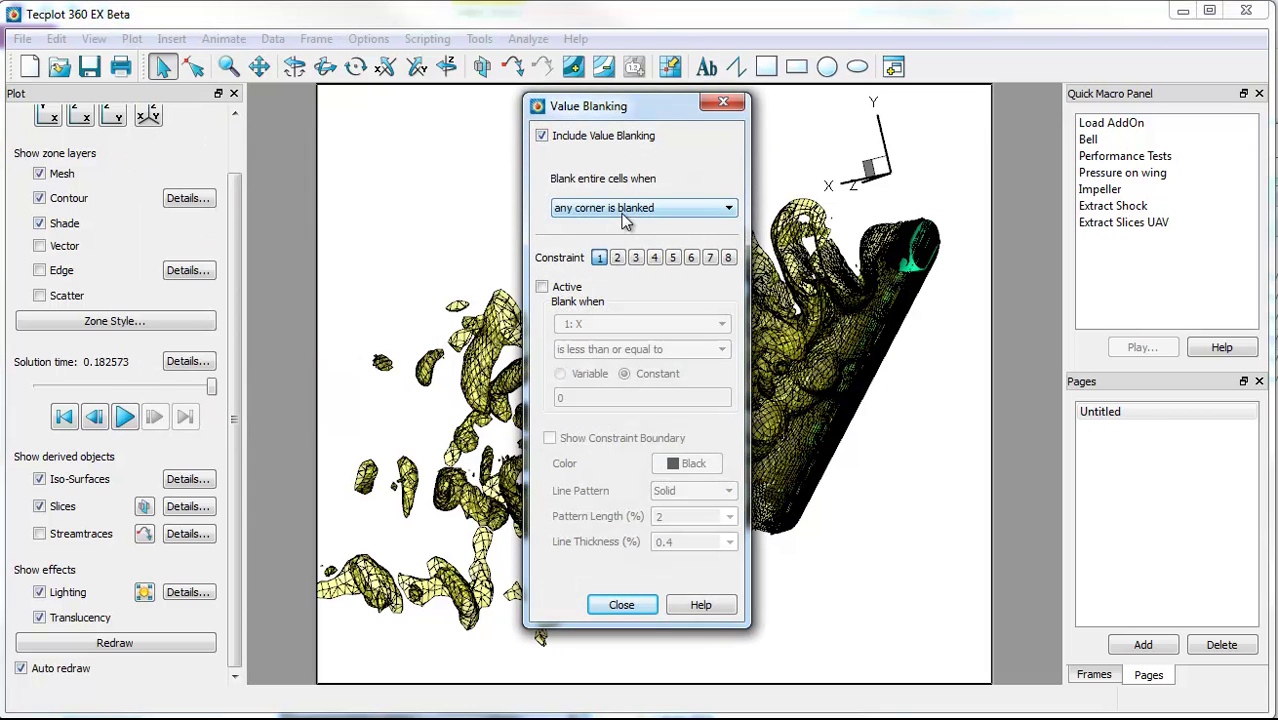
click(541, 287)
click(635, 323)
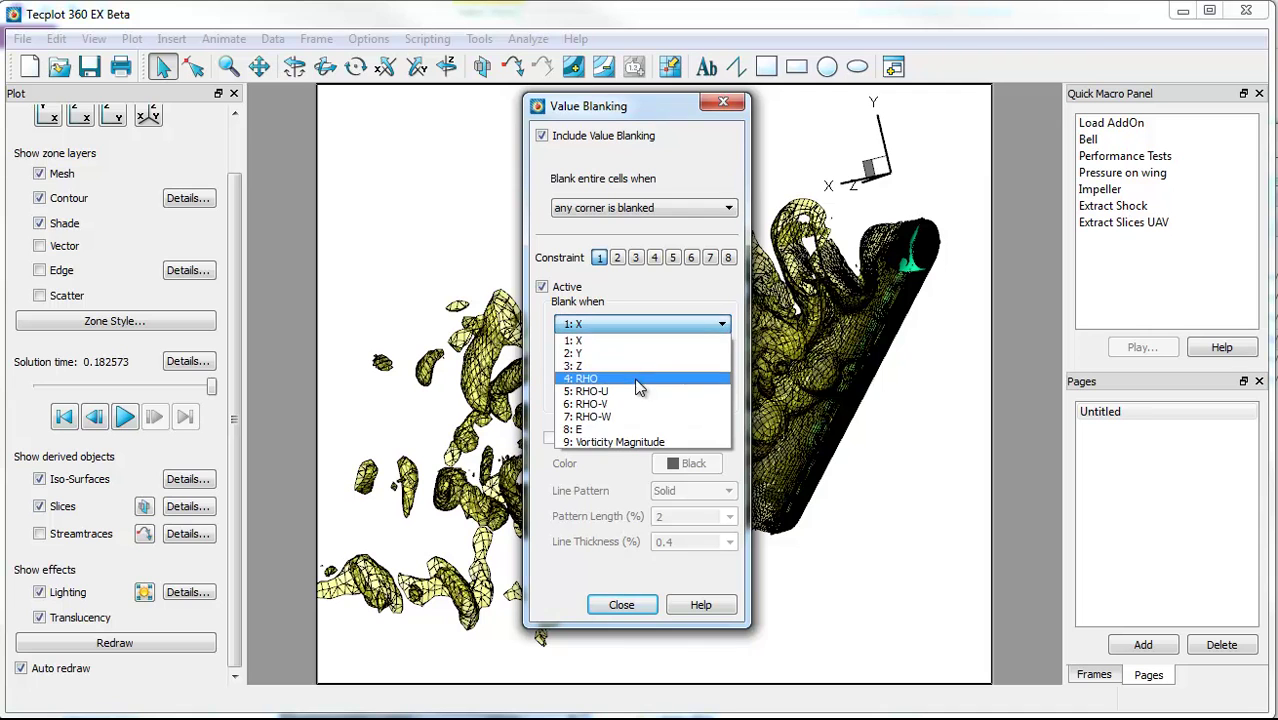
click(617, 326)
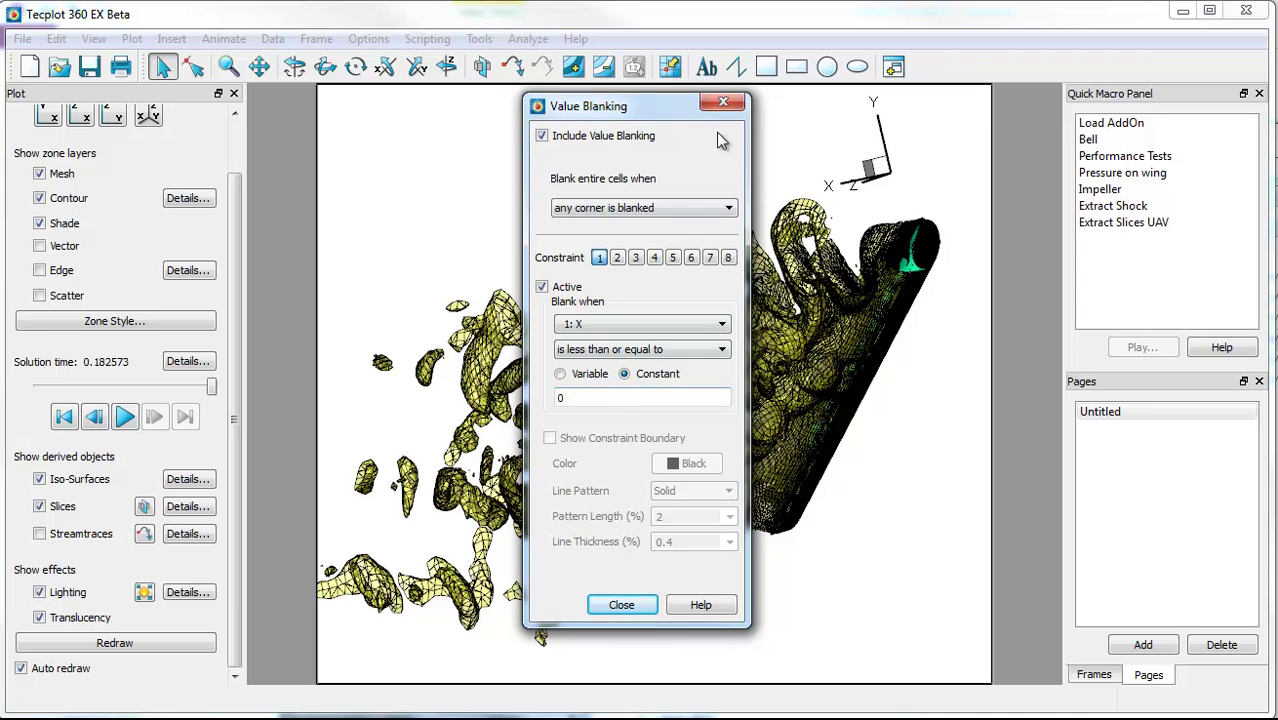
click(574, 140)
click(722, 103)
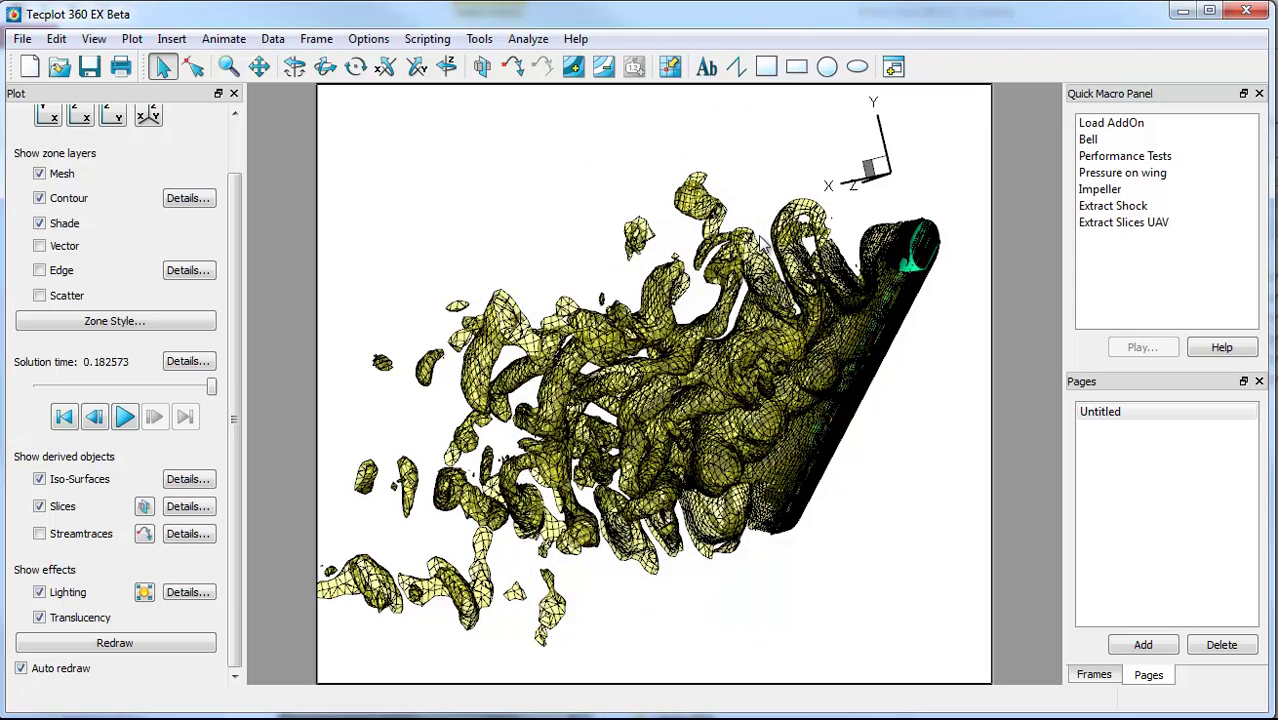